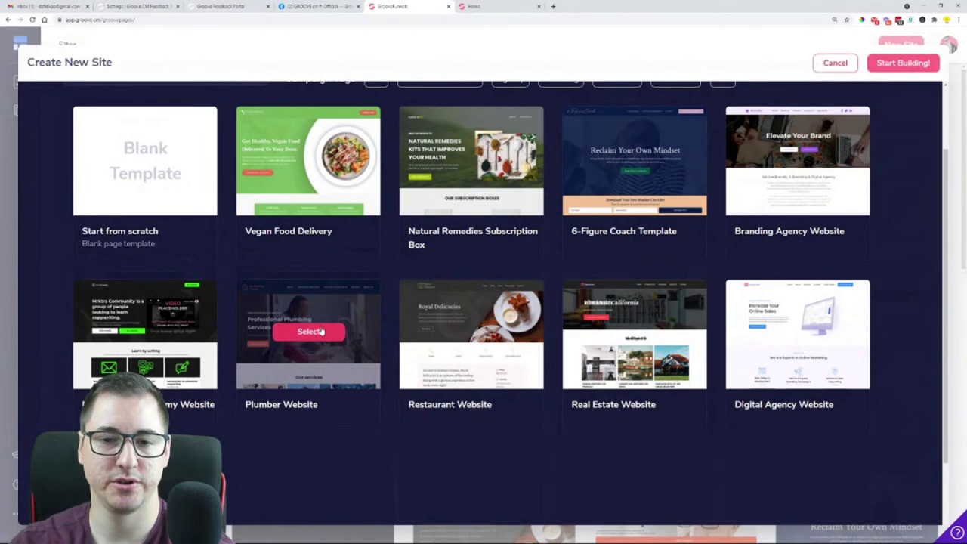
Create a new site from the Plumber Website template and preview its home page
left_click(321, 332)
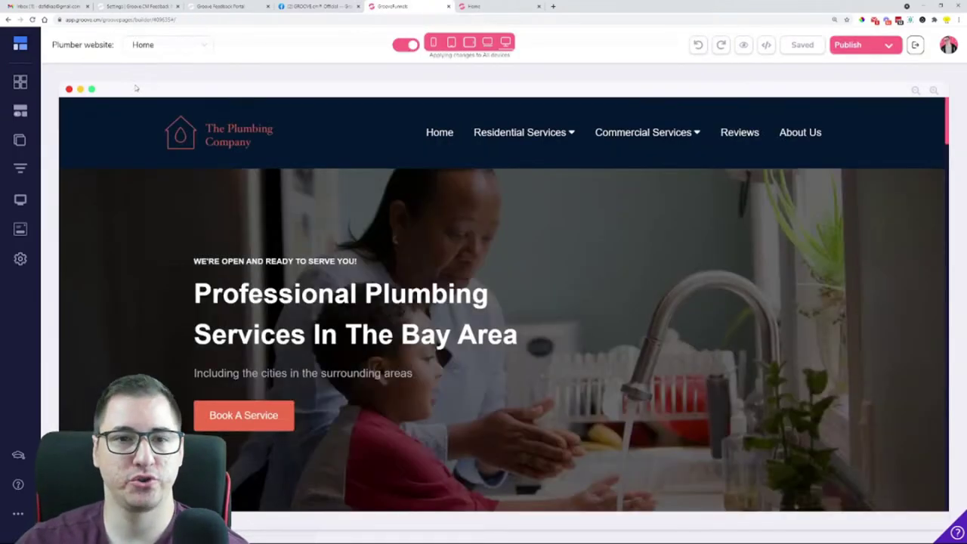
left_click_drag(53, 45, 114, 46)
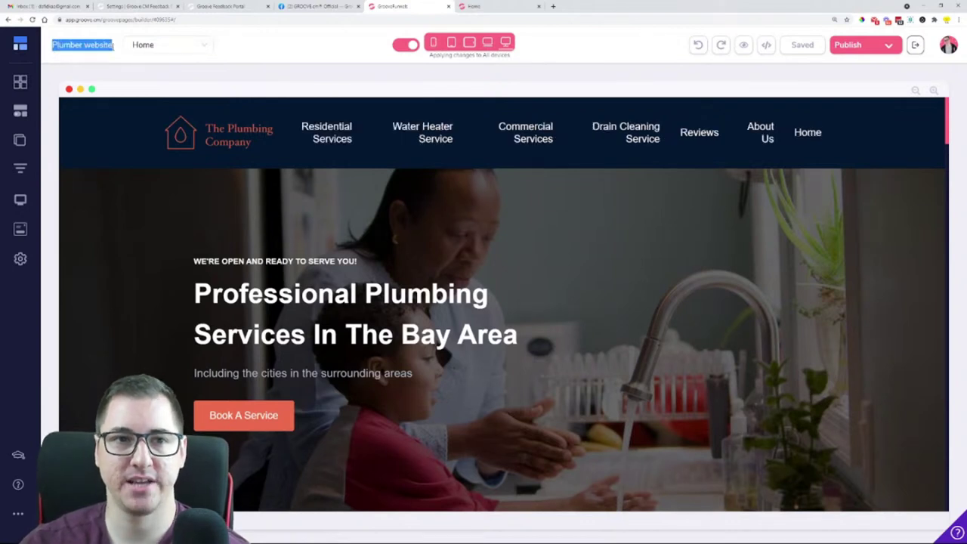
left_click(328, 57)
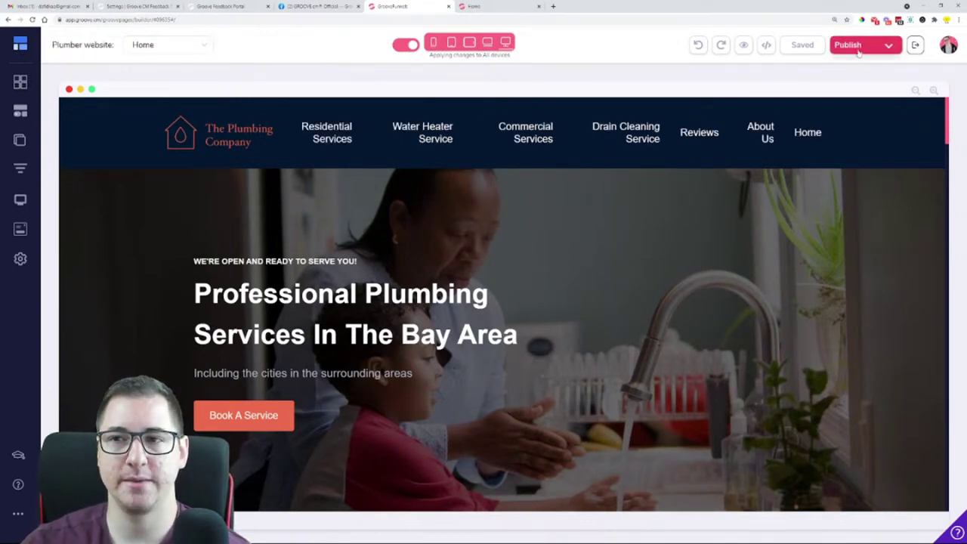
left_click(744, 45)
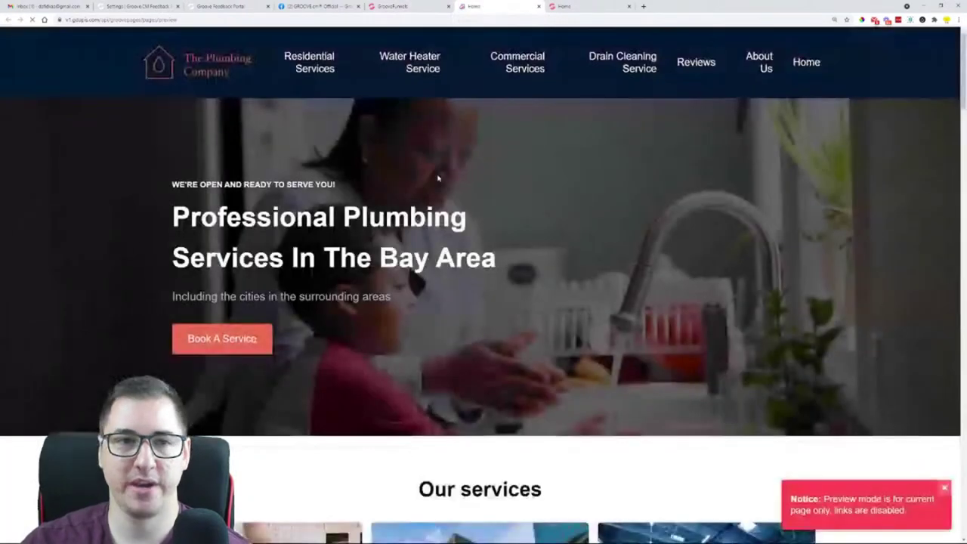
left_click(539, 6)
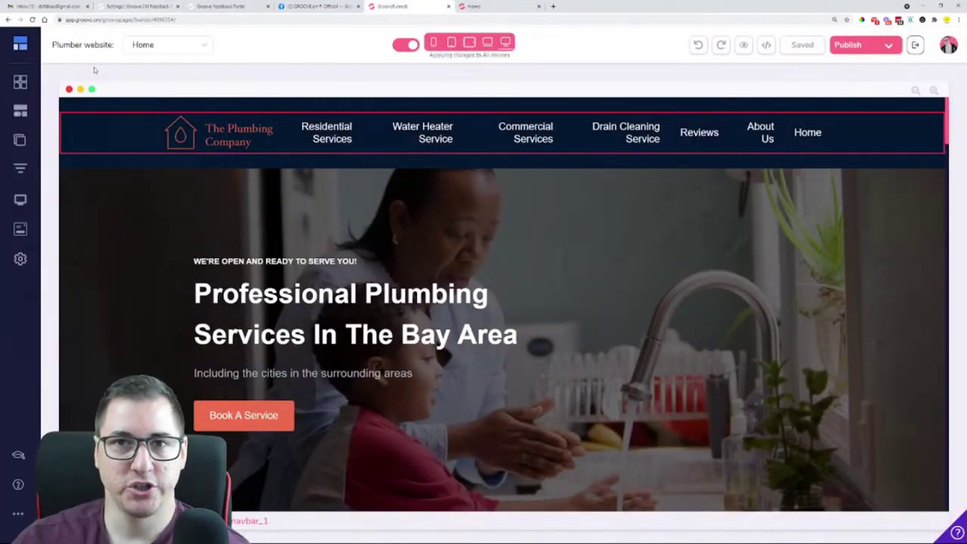
In the site settings, set the business or website name to "The Plumbing Company LLC"
left_click(21, 261)
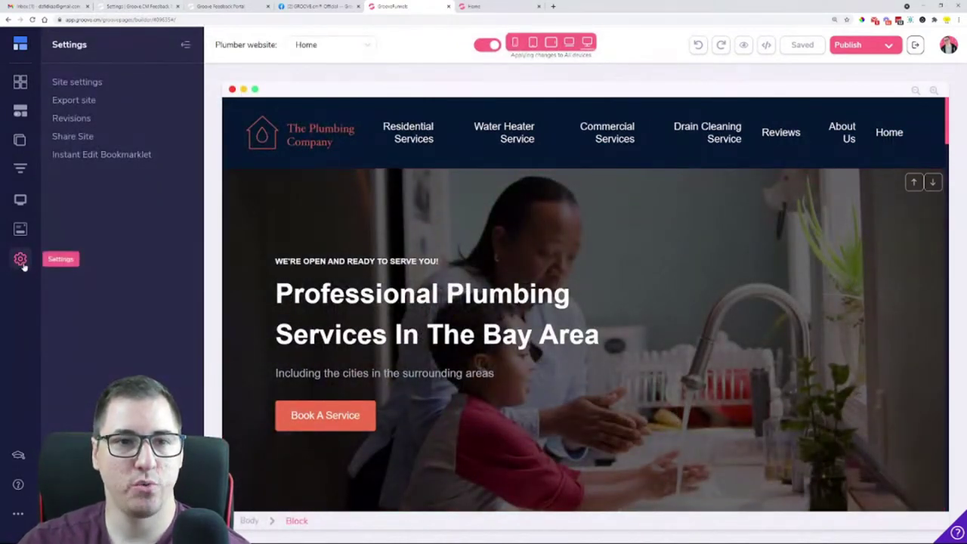
left_click(84, 82)
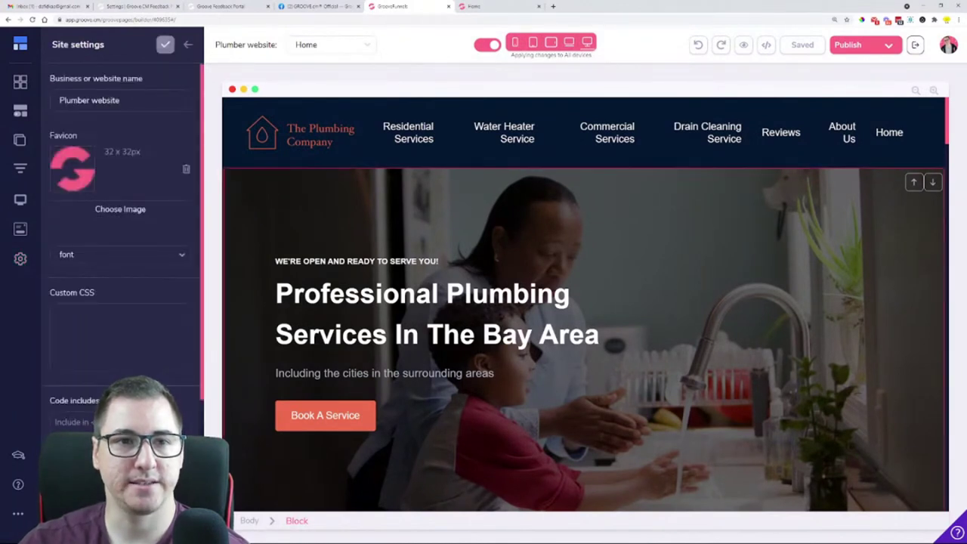
left_click_drag(119, 99, 146, 77)
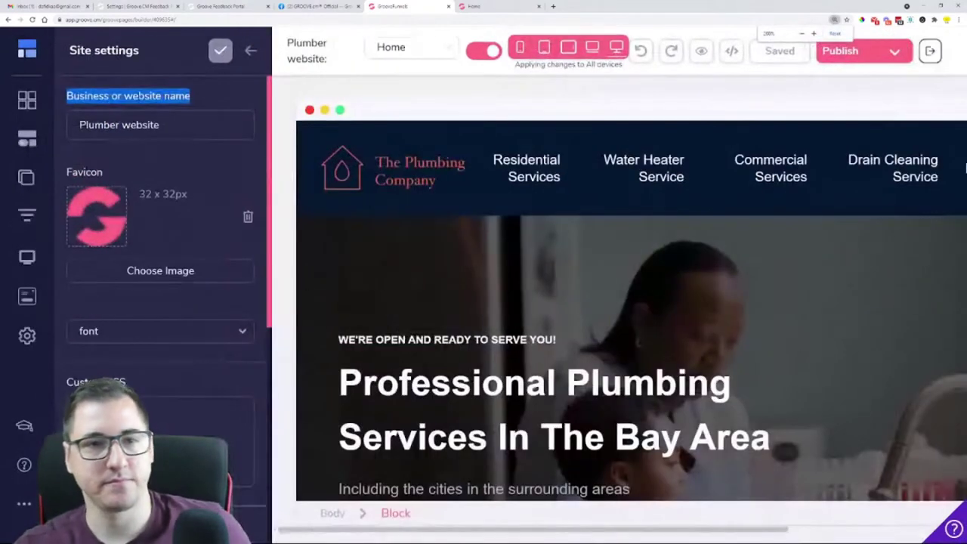
left_click_drag(161, 125, 70, 127)
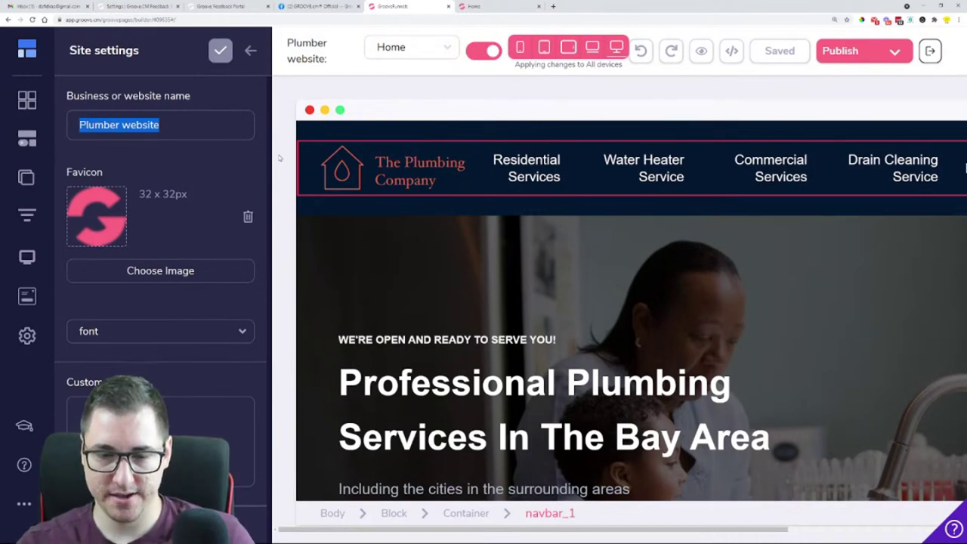
type("The Plu")
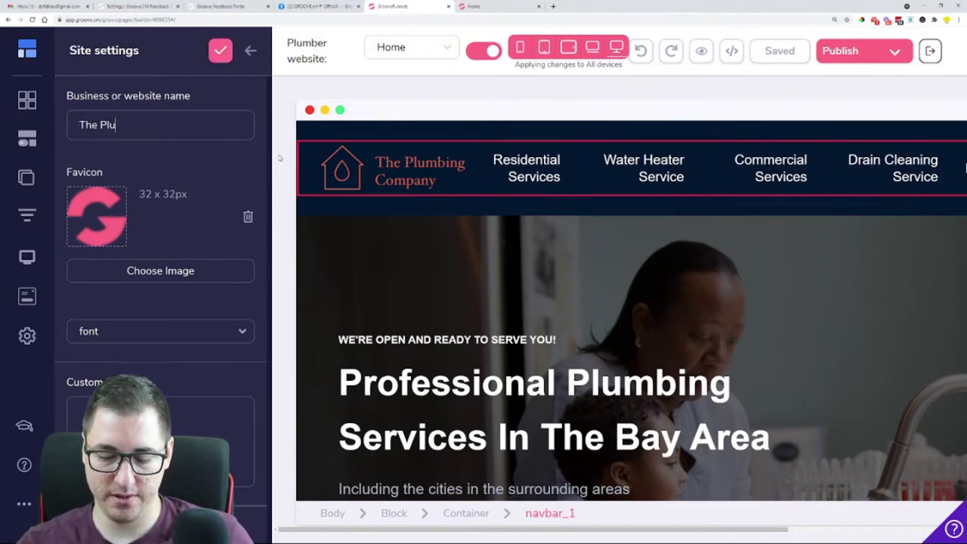
type("mbing Comp")
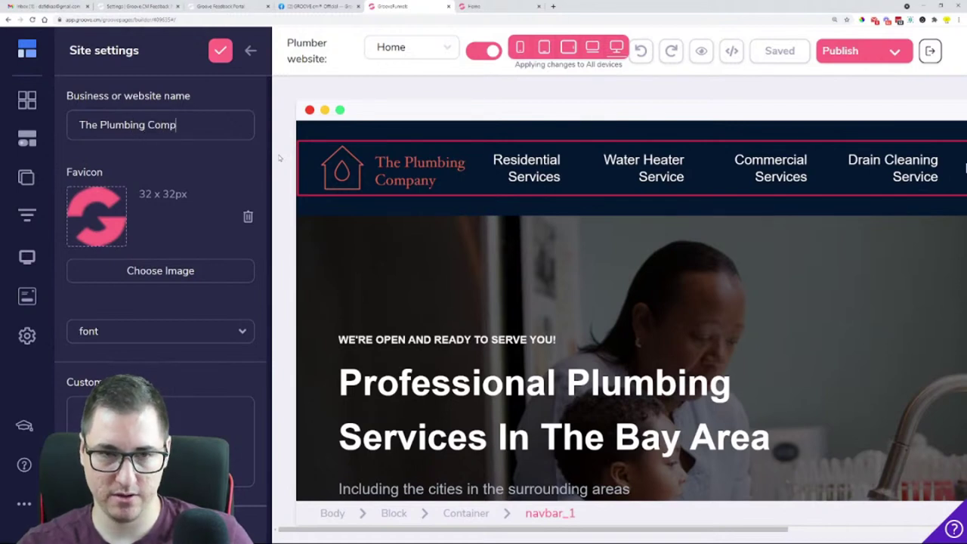
type("any LLC")
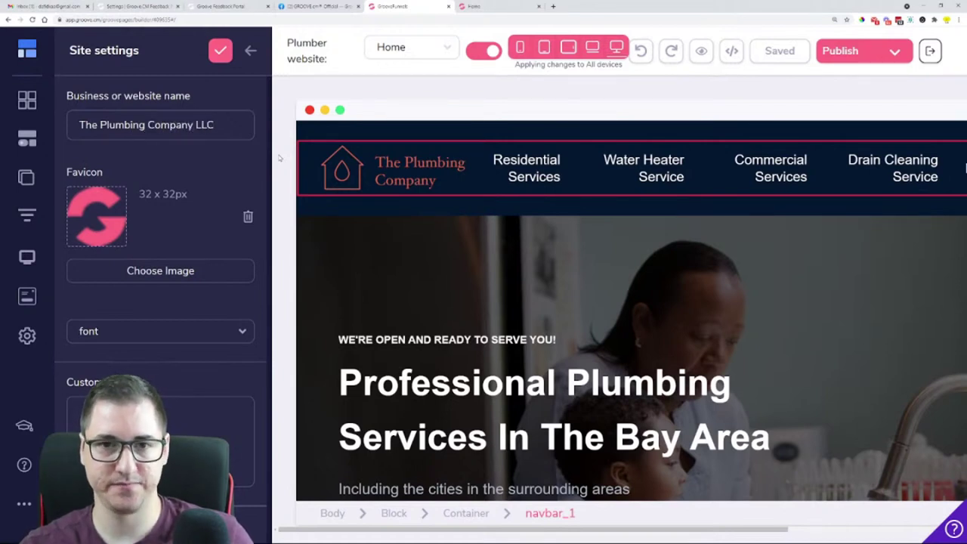
Check the favicon size requirement, save the site settings and return to the page editor
left_click(370, 197)
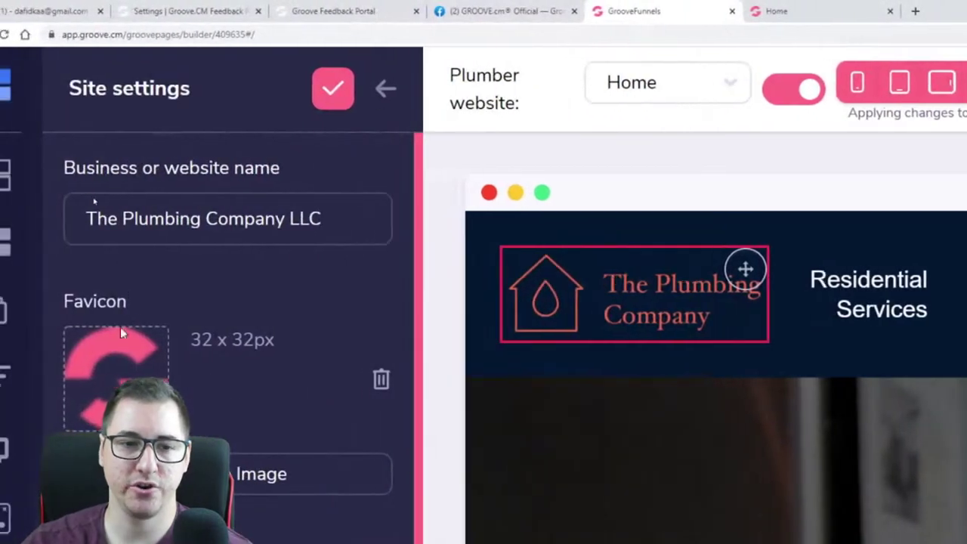
left_click_drag(204, 339, 255, 340)
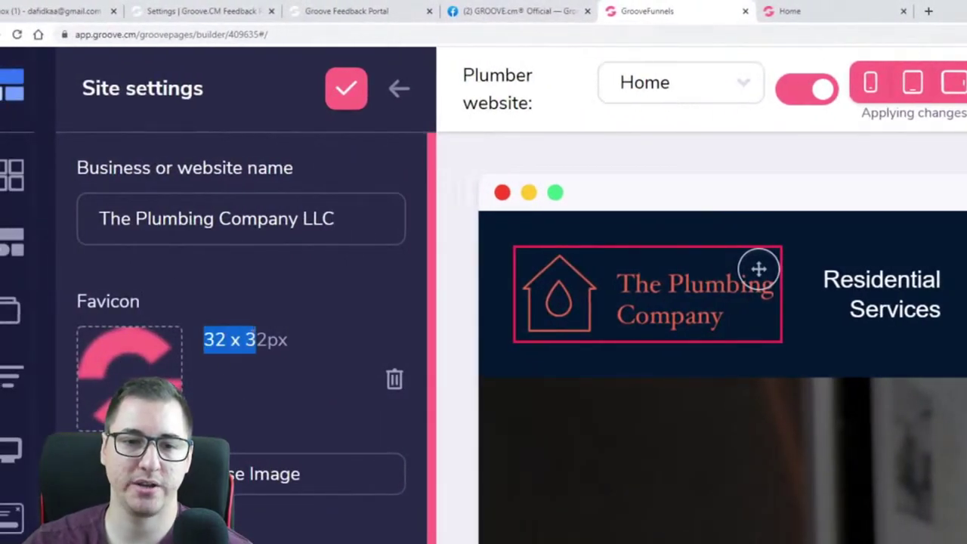
left_click_drag(759, 269, 614, 12)
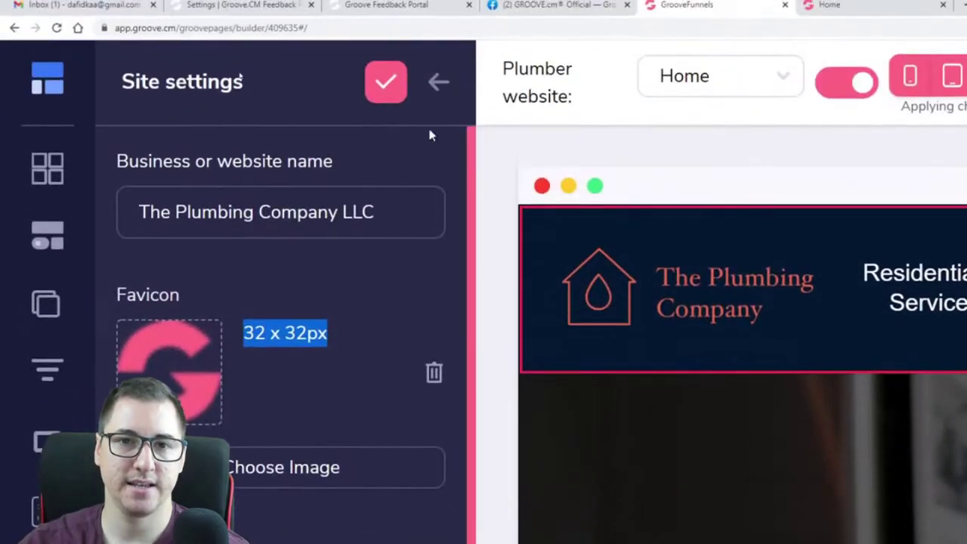
left_click(385, 83)
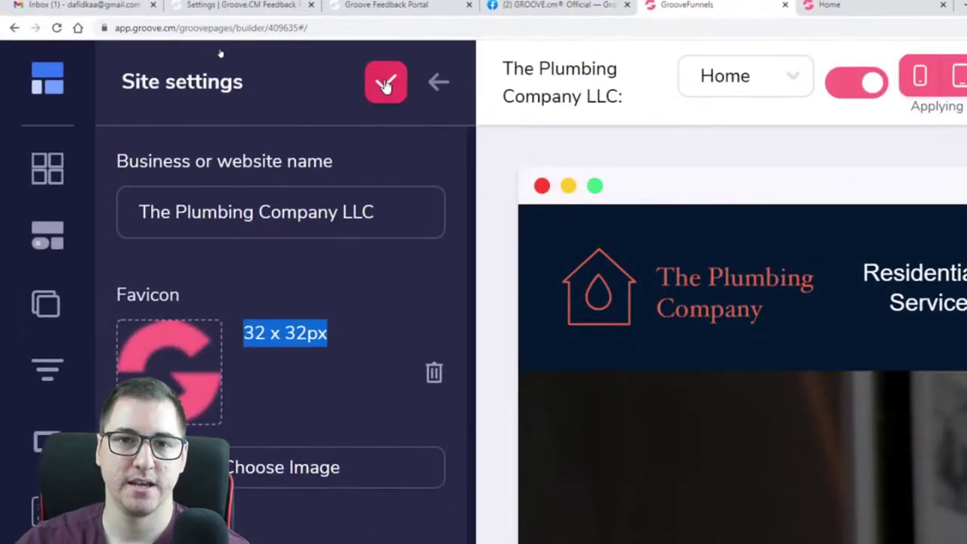
left_click(440, 83)
left_click(435, 86)
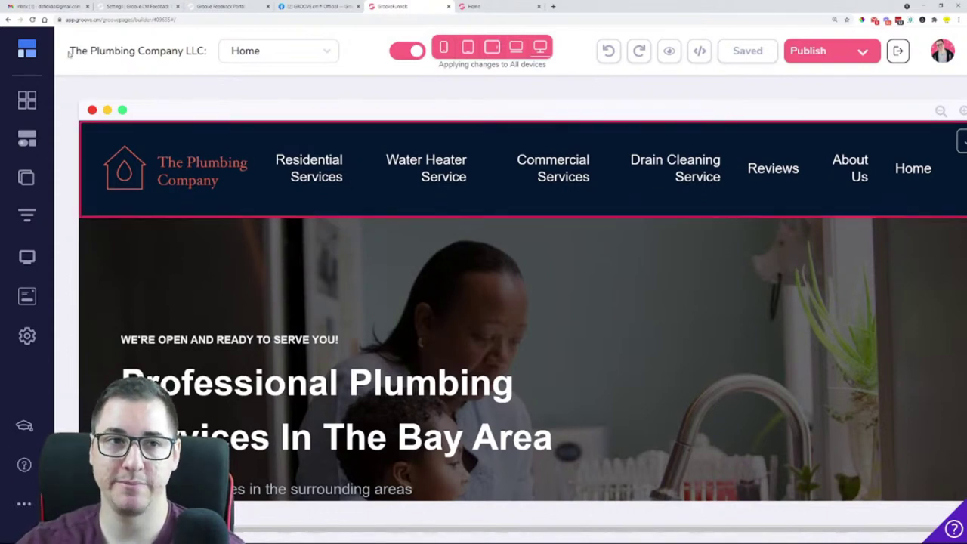
left_click_drag(68, 50, 209, 50)
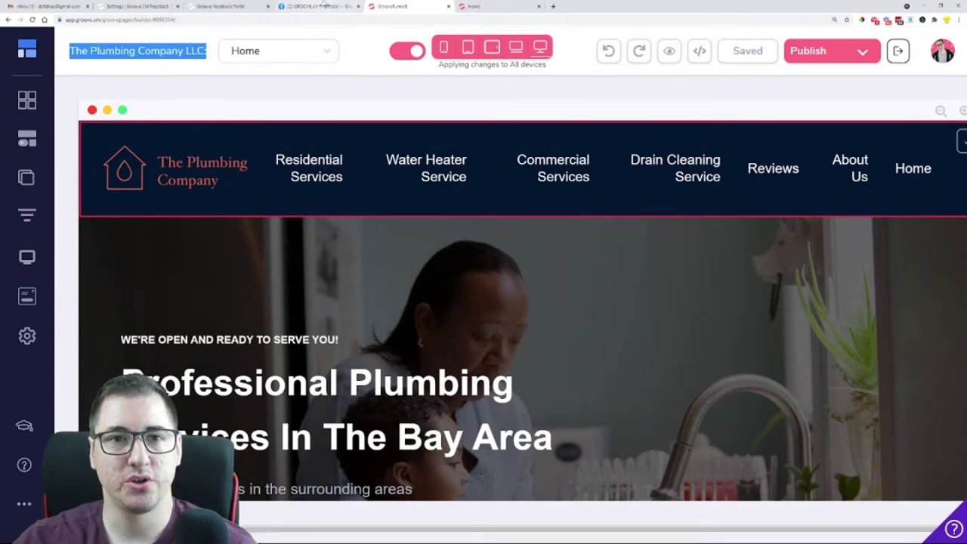
Switch to the GROOVE.cm Facebook group and read the question about leveraging the bonus tools, including its attached picture
left_click(318, 7)
scroll(230, 428, "down", 5)
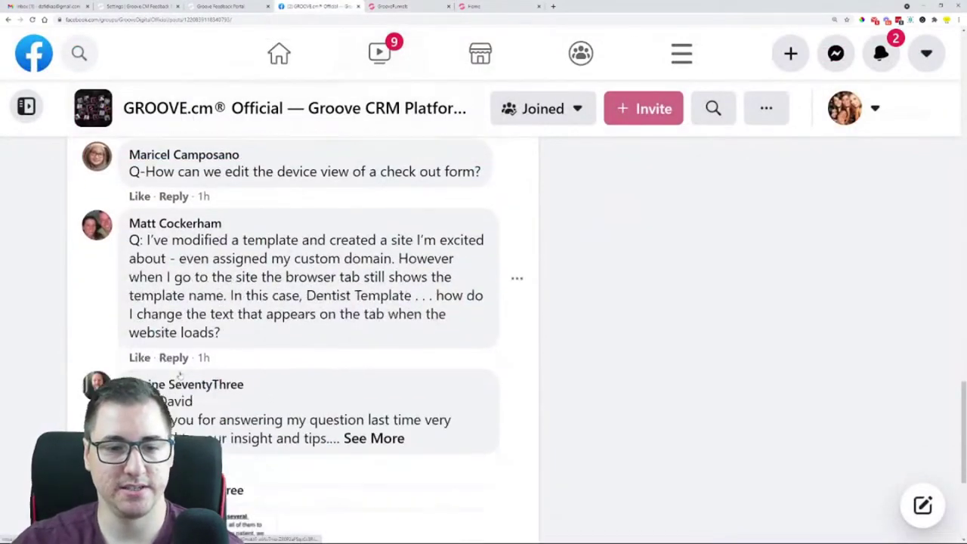
scroll(523, 376, "up", 2)
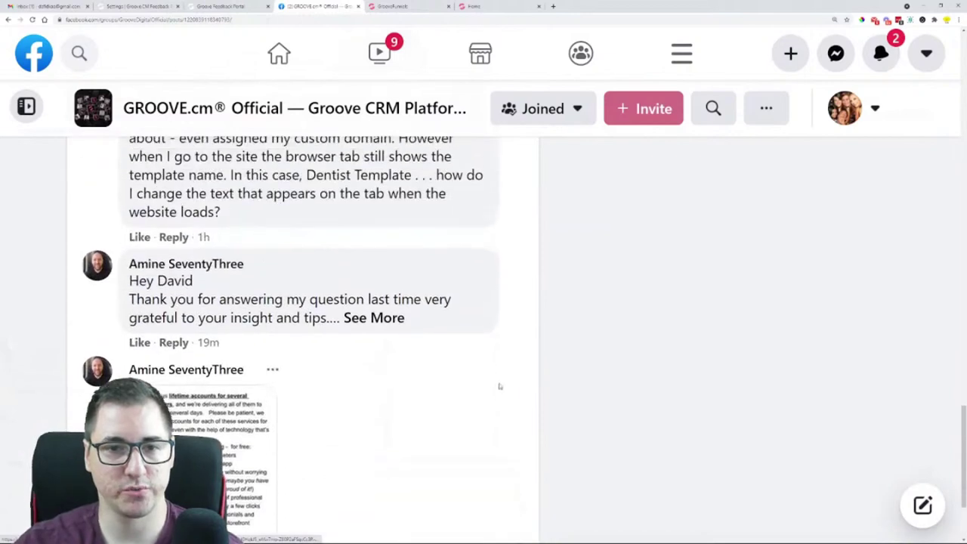
left_click(352, 321)
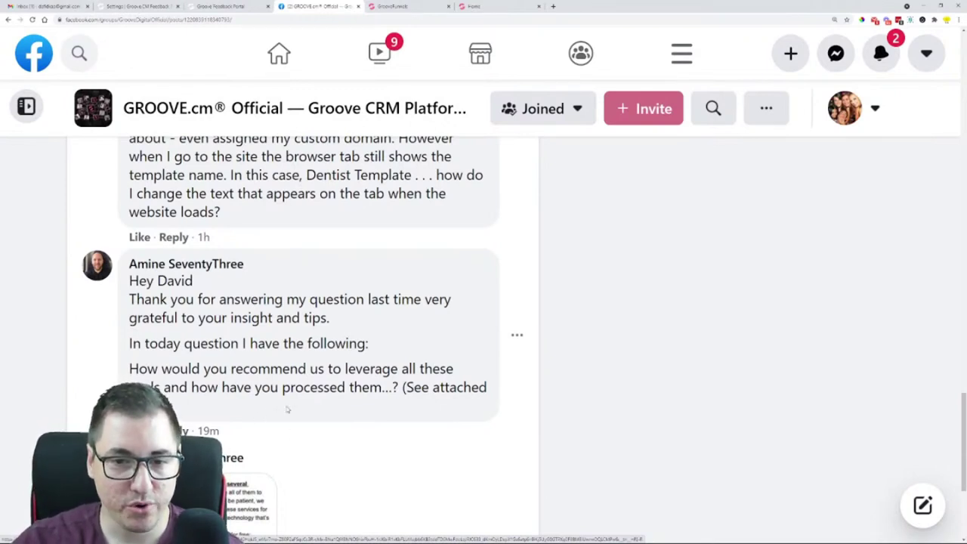
scroll(309, 417, "down", 2)
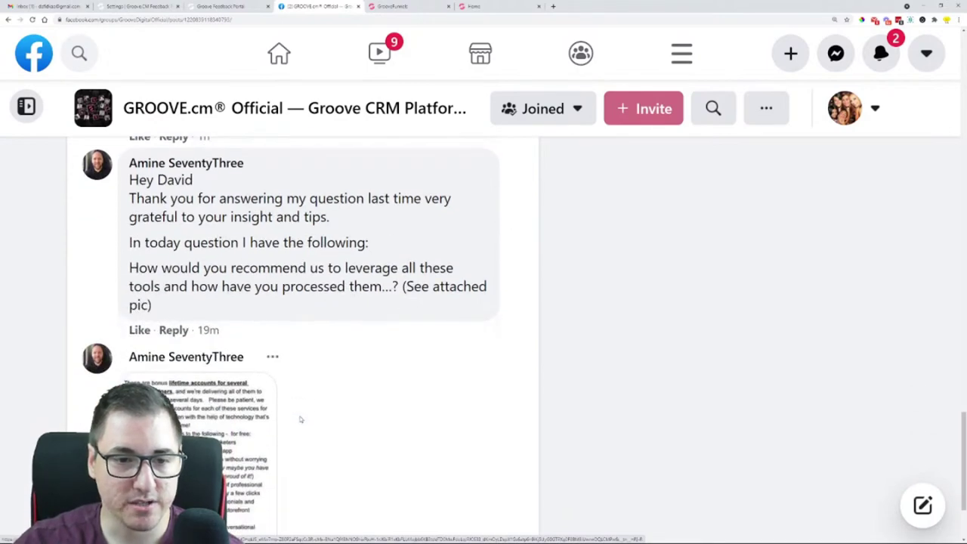
scroll(301, 418, "down", 1)
left_click(302, 418)
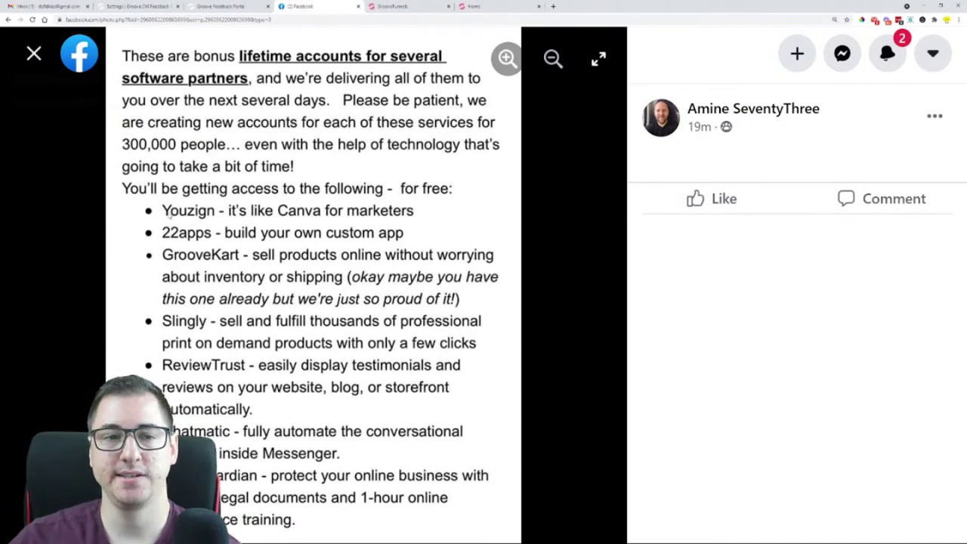
left_click(33, 54)
Switch back to the Groove page builder and examine the fields for a new Youzign integration without adding it
left_click(393, 6)
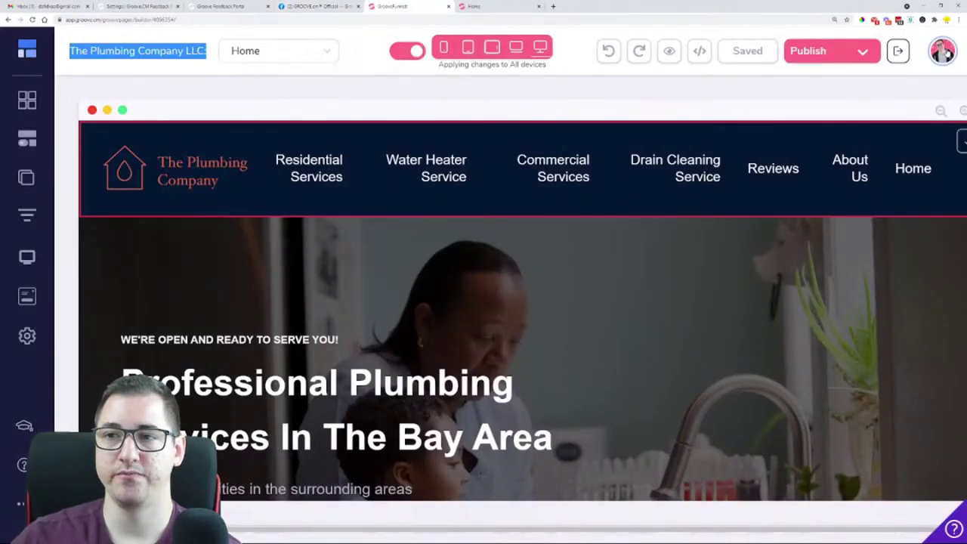
left_click(946, 52)
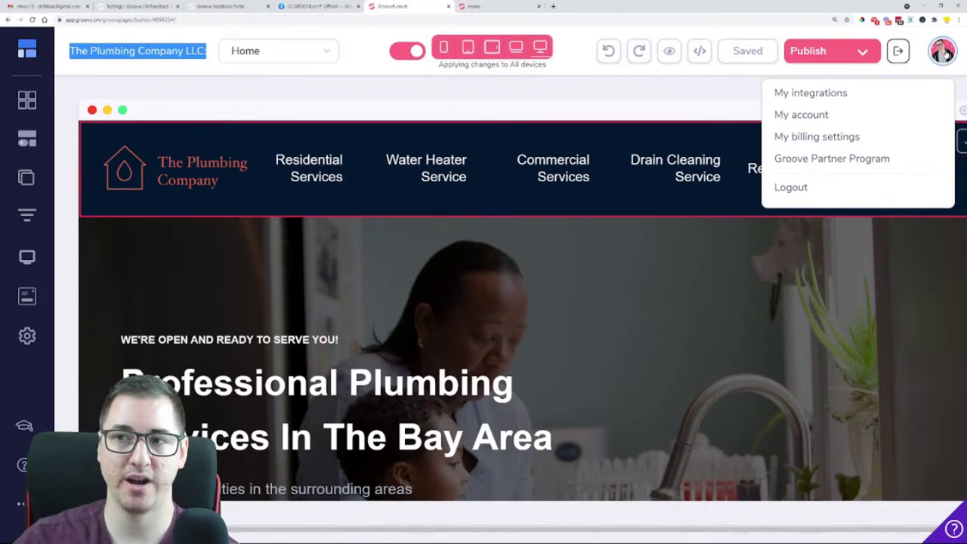
left_click(842, 92)
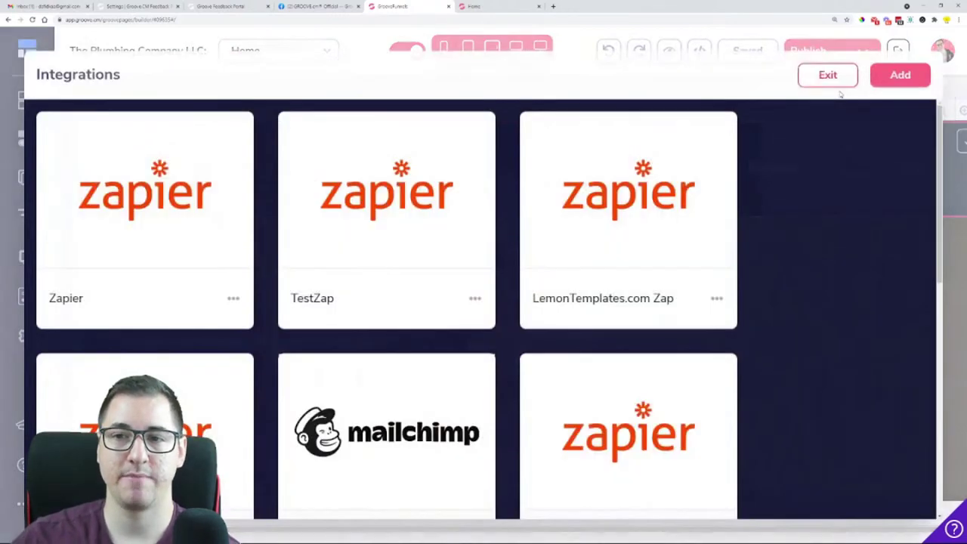
left_click(901, 74)
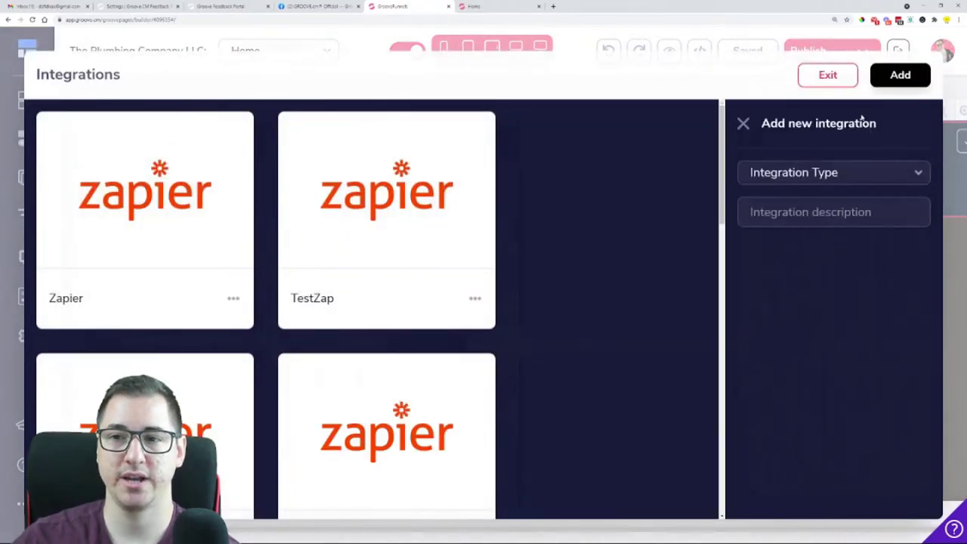
left_click(837, 170)
scroll(831, 374, "down", 5)
left_click(816, 441)
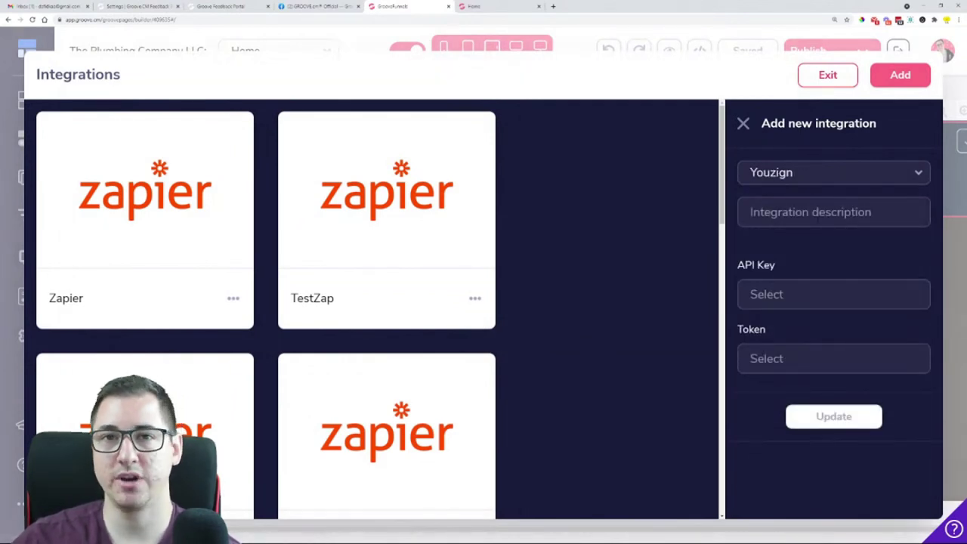
scroll(556, 341, "down", 3)
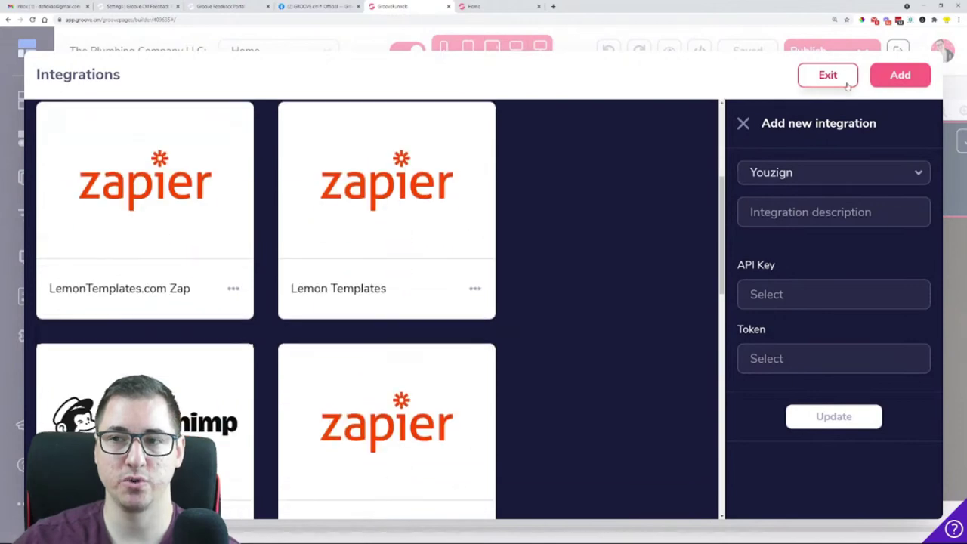
left_click(829, 75)
Remove the background image from the hero block beneath the navigation bar
left_click(96, 256)
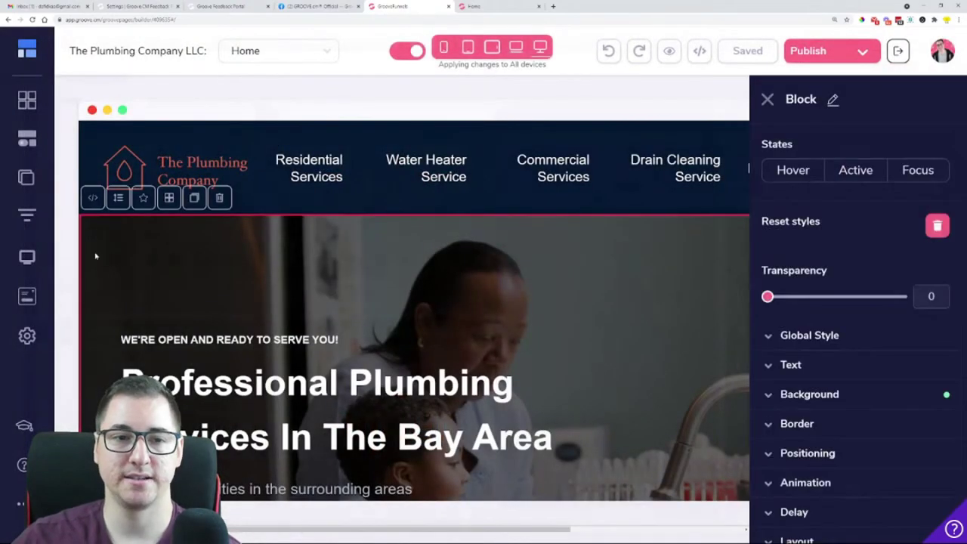
scroll(849, 390, "down", 1)
left_click(857, 344)
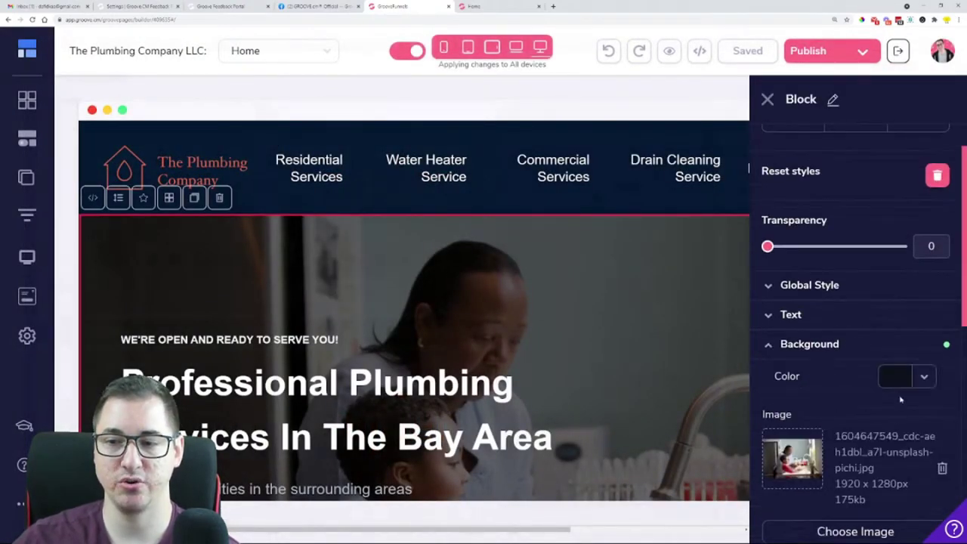
left_click(942, 470)
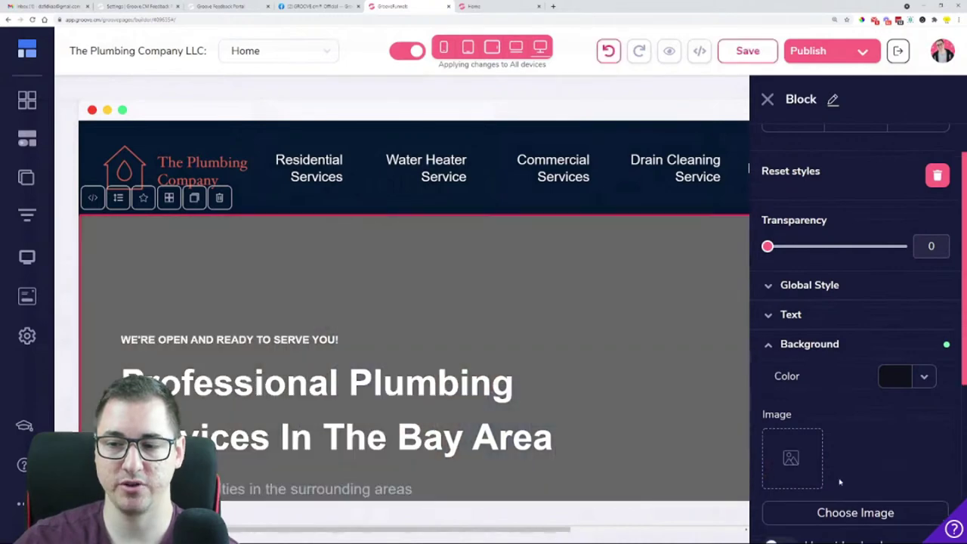
Open the image library for the hero block's background and browse the Free Stock Photos and Youzign sources
left_click(860, 520)
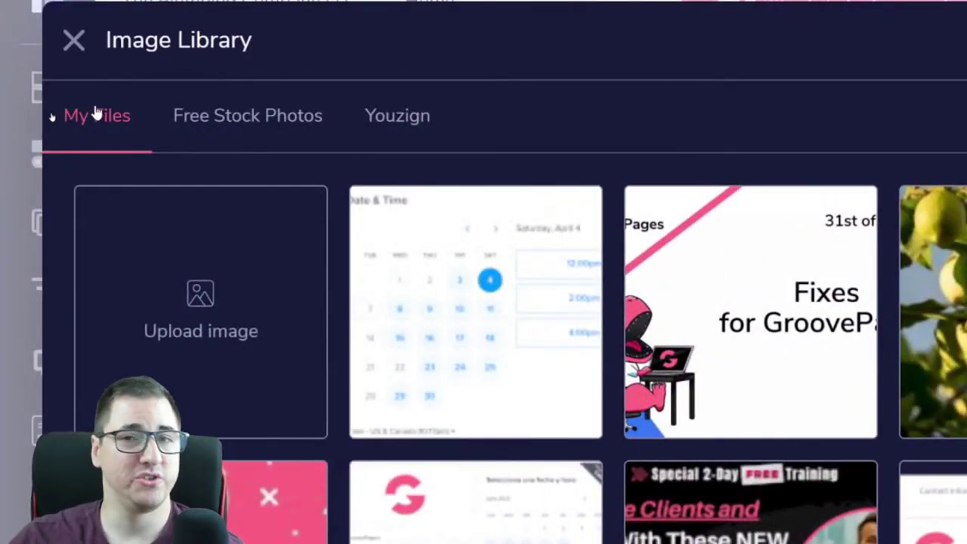
left_click(309, 123)
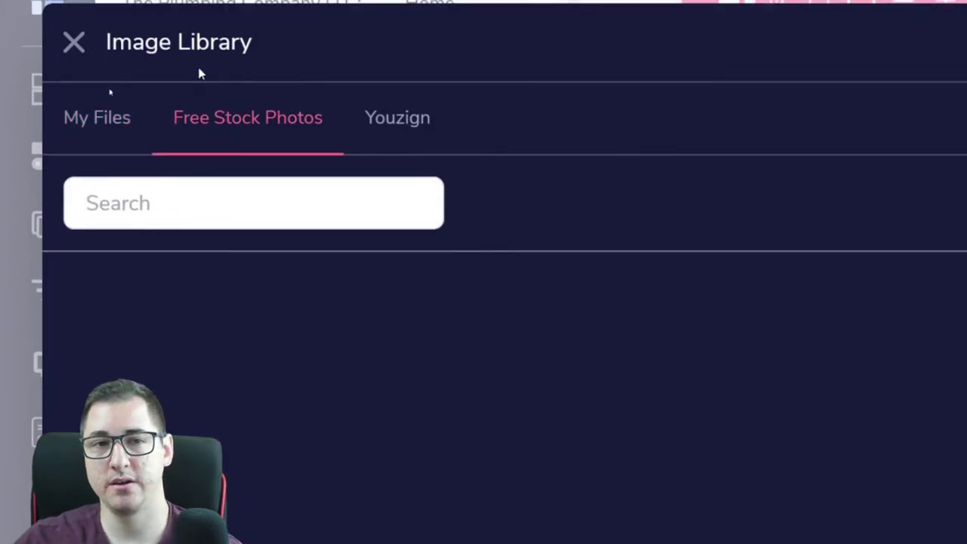
left_click(405, 124)
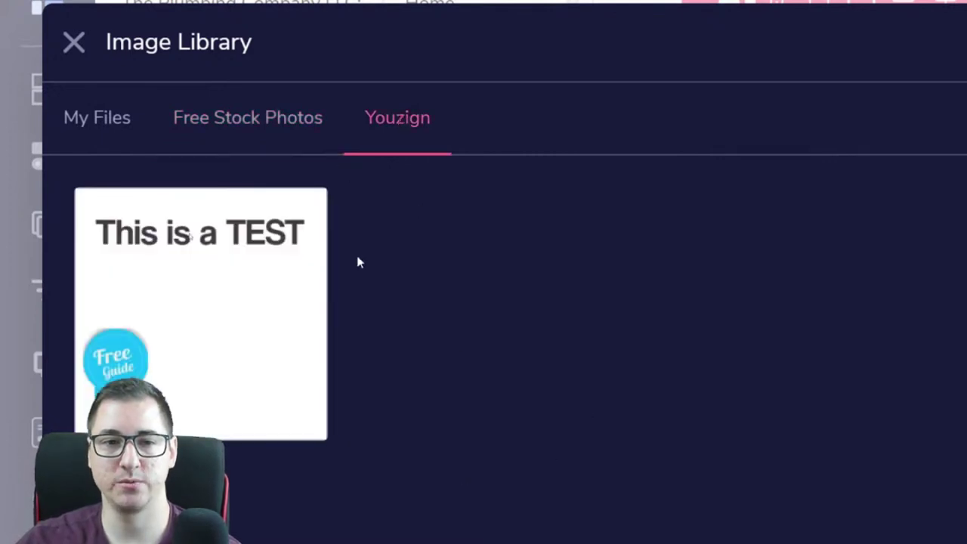
Close the image library and reread the attached picture of bonus software accounts in the GROOVE.cm Facebook group question
mouse_move(201, 283)
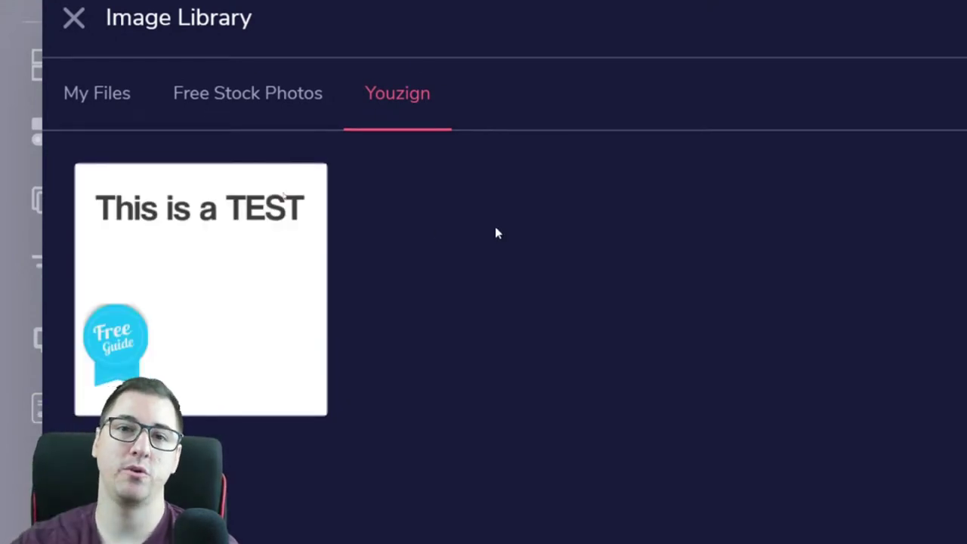
left_click(74, 17)
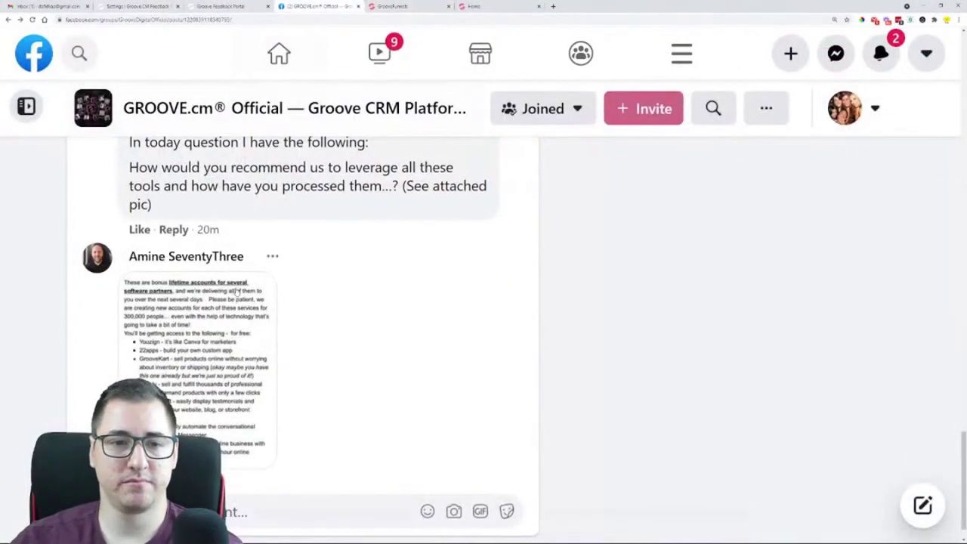
left_click(213, 341)
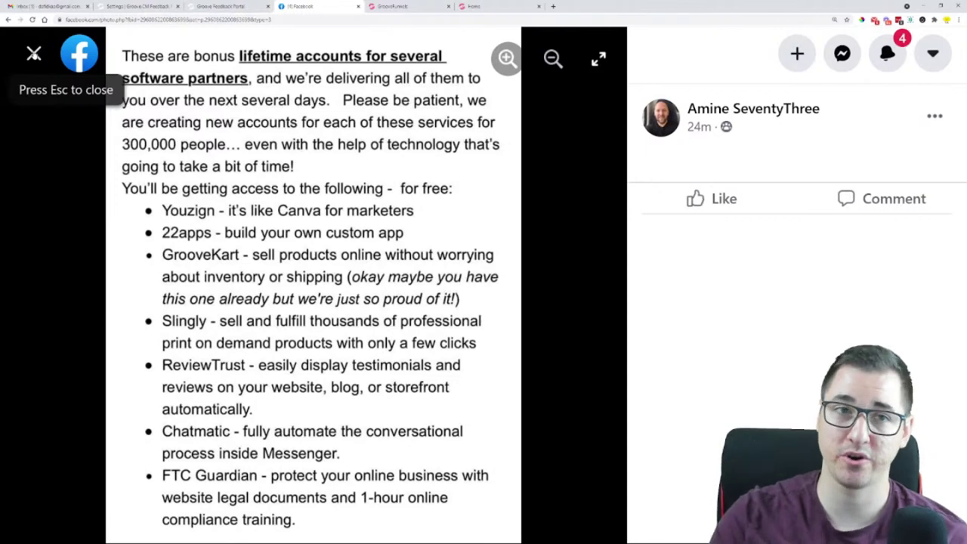
left_click(33, 53)
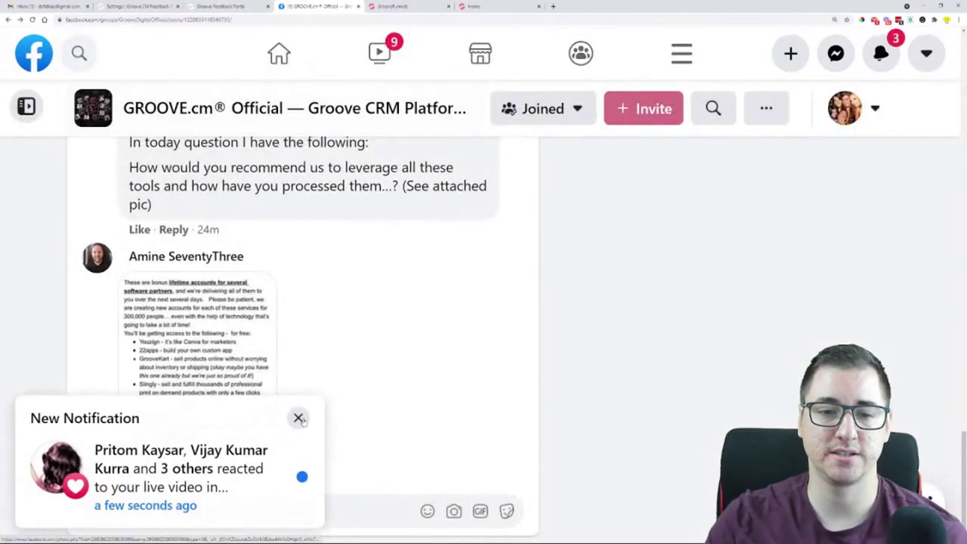
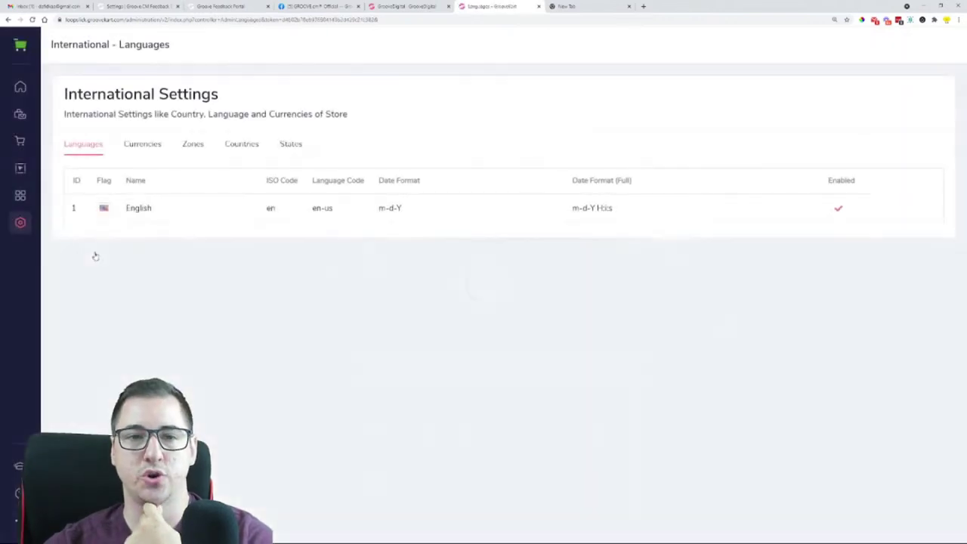
Add a new active zone named UK in the GrooveKart store's international settings
left_click(193, 148)
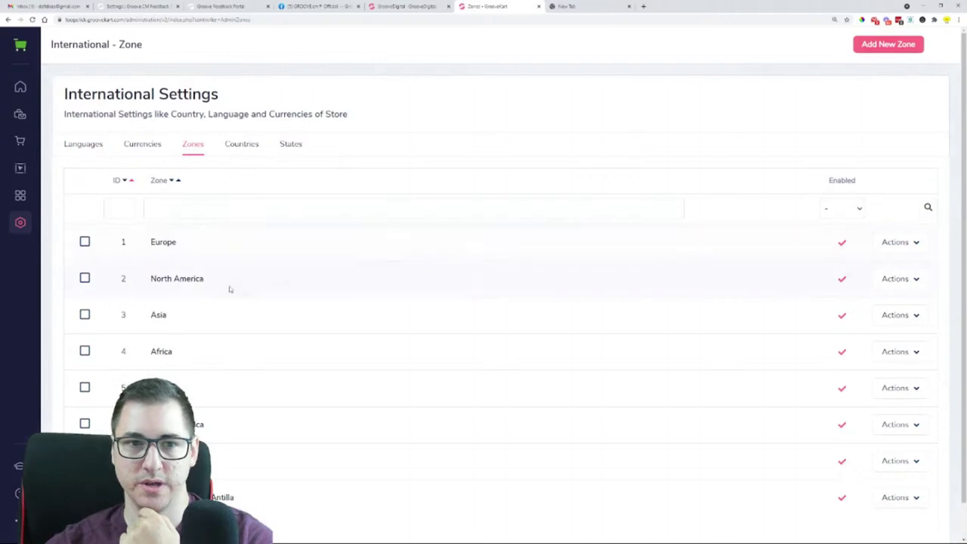
scroll(155, 253, "down", 1)
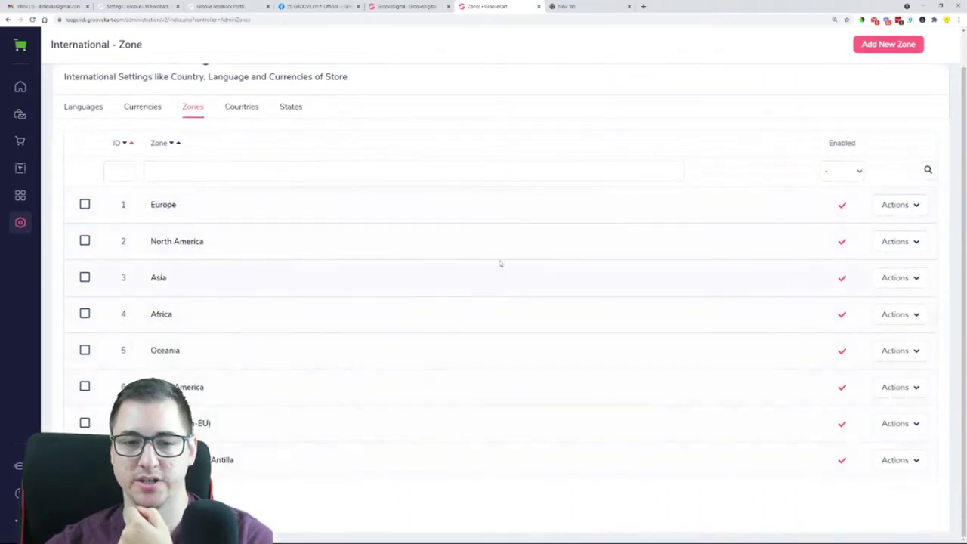
scroll(415, 306, "up", 1)
left_click(887, 46)
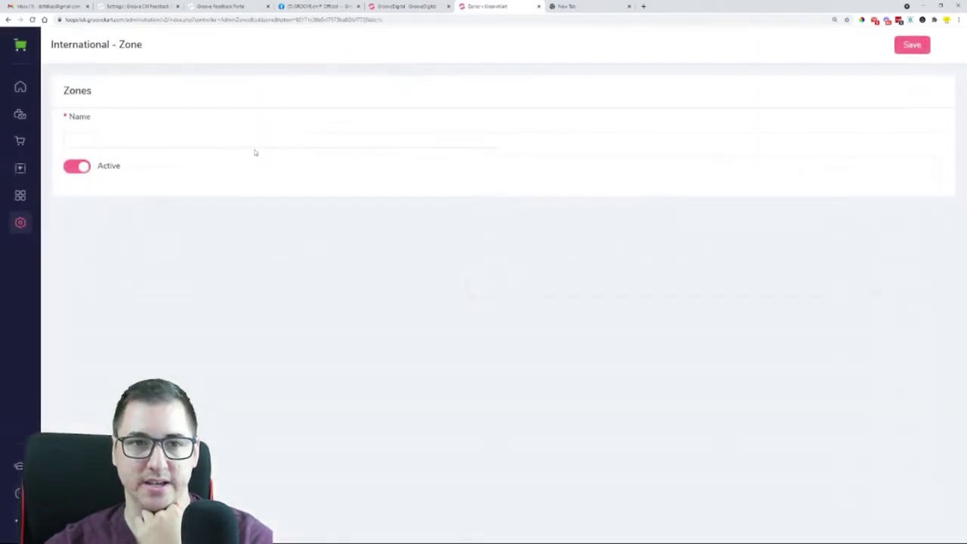
left_click(252, 141)
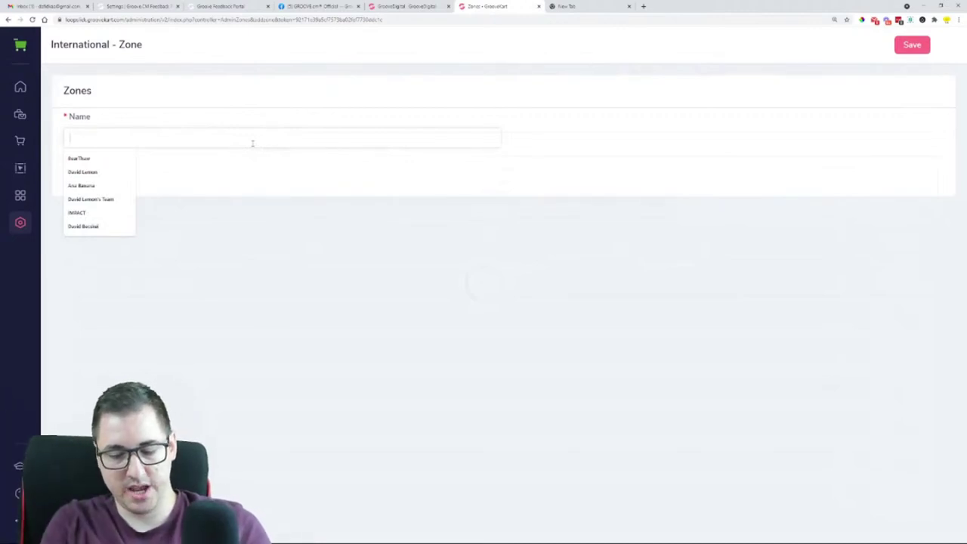
type("UK")
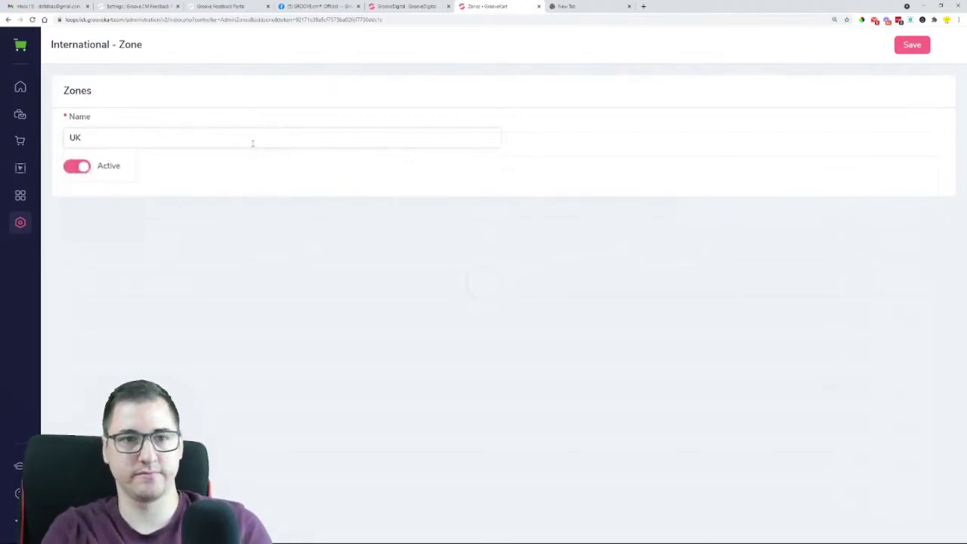
left_click(915, 47)
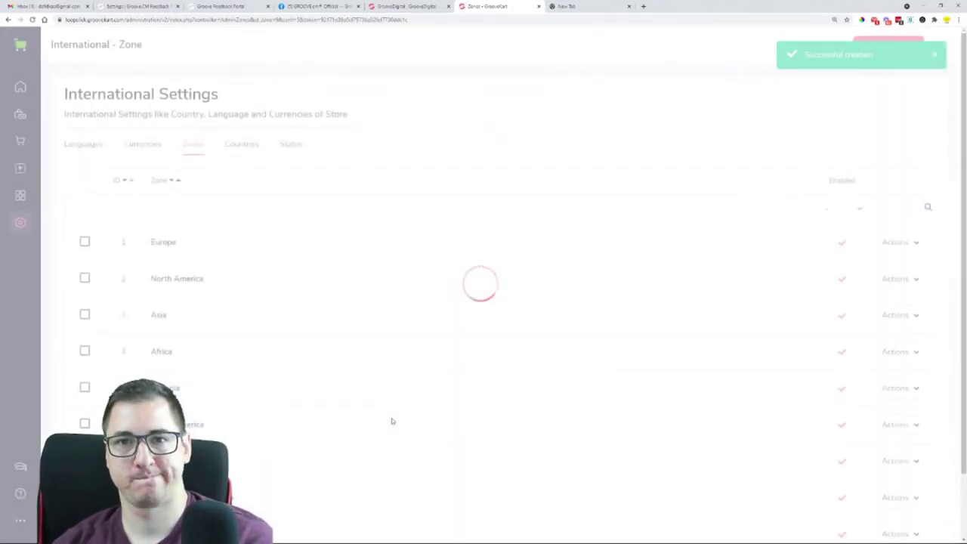
scroll(324, 310, "down", 1)
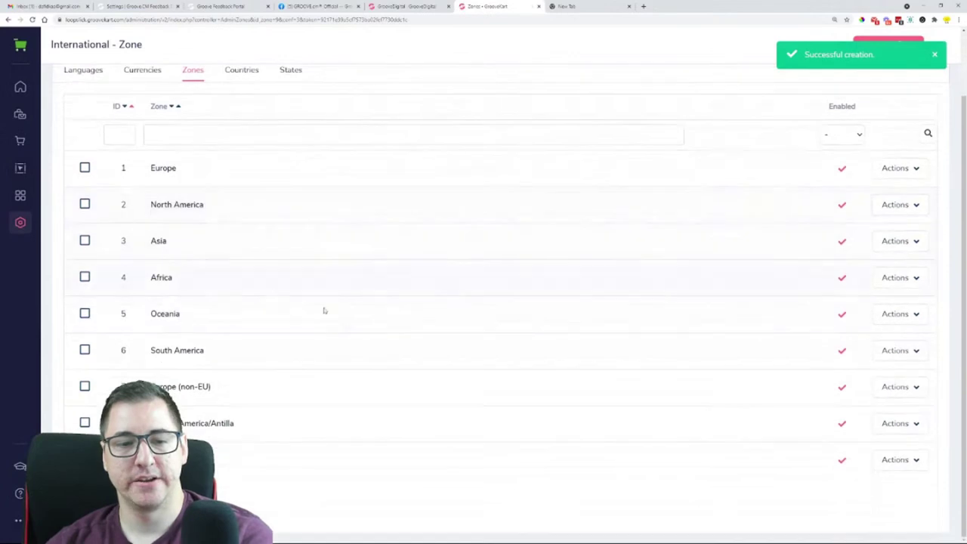
left_click(878, 465)
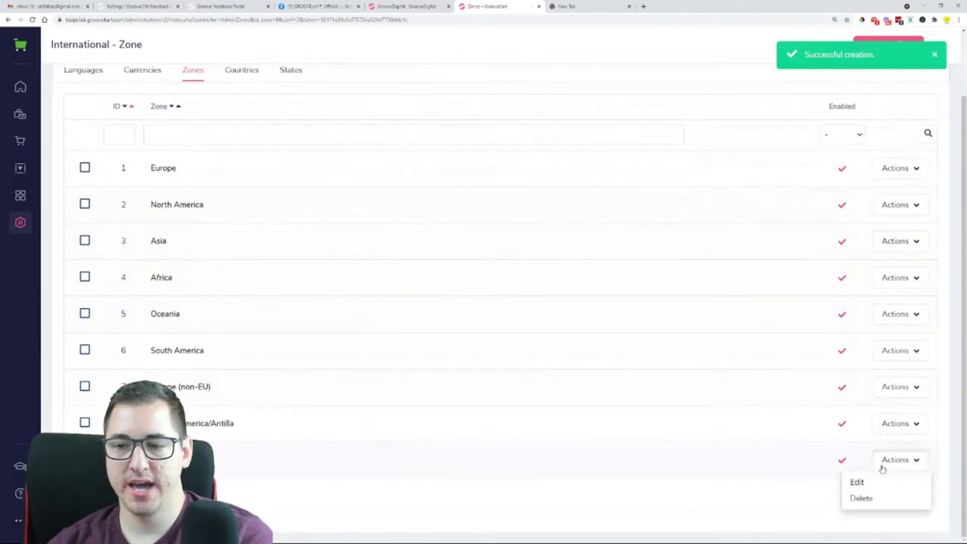
Filter the store's international countries list by the name "united"
left_click(248, 71)
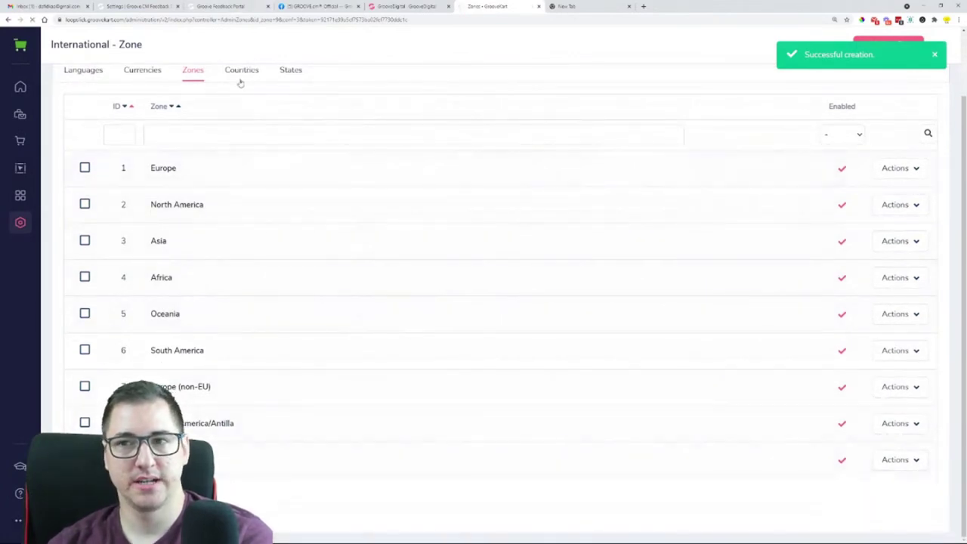
scroll(265, 126, "up", 2)
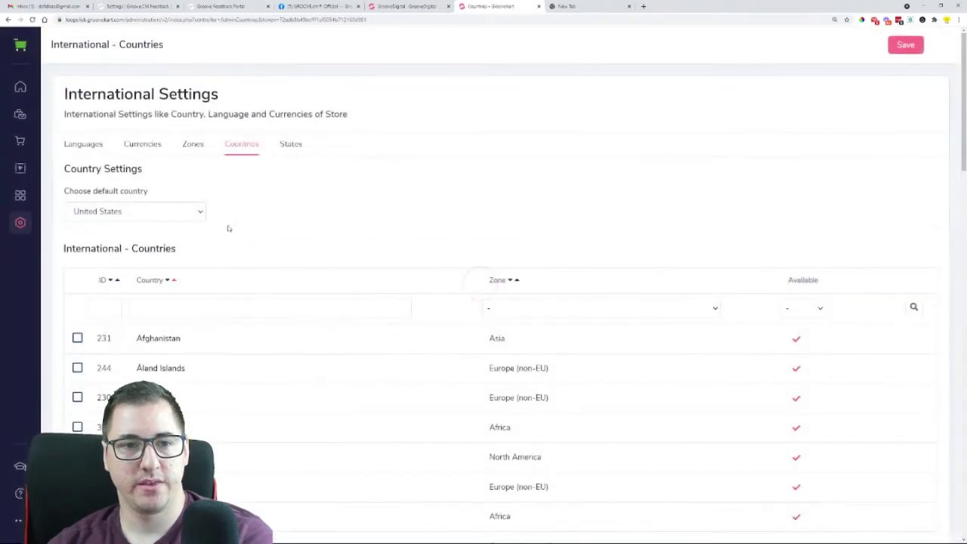
scroll(241, 223, "down", 2)
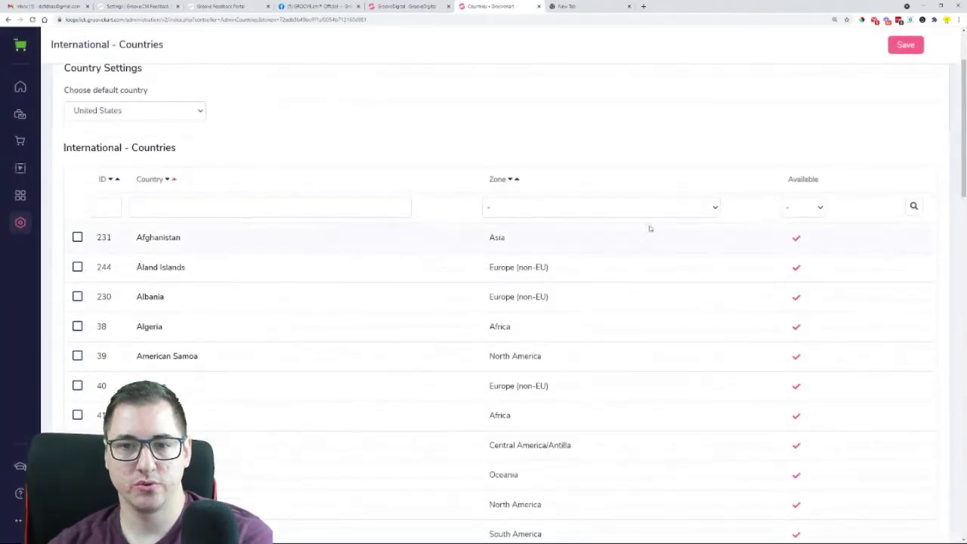
left_click(140, 209)
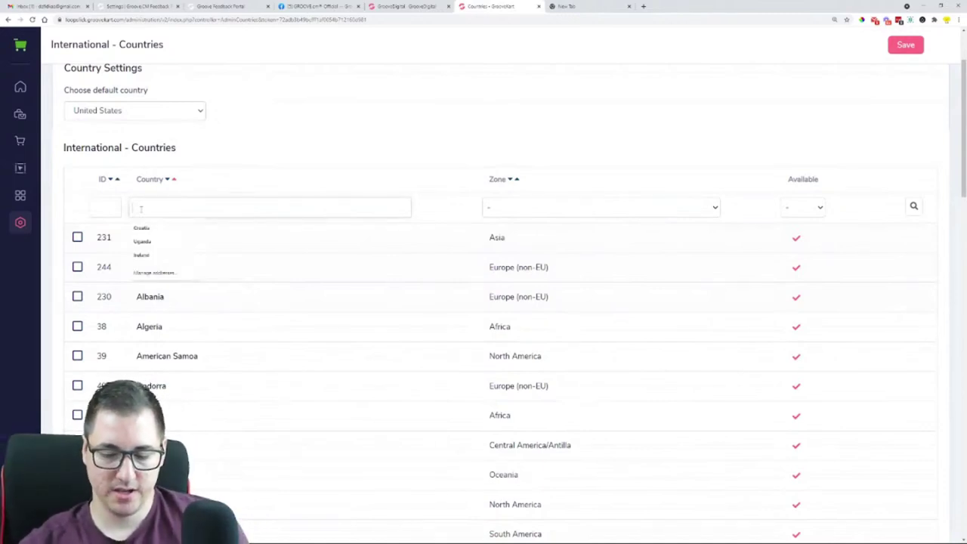
type("united")
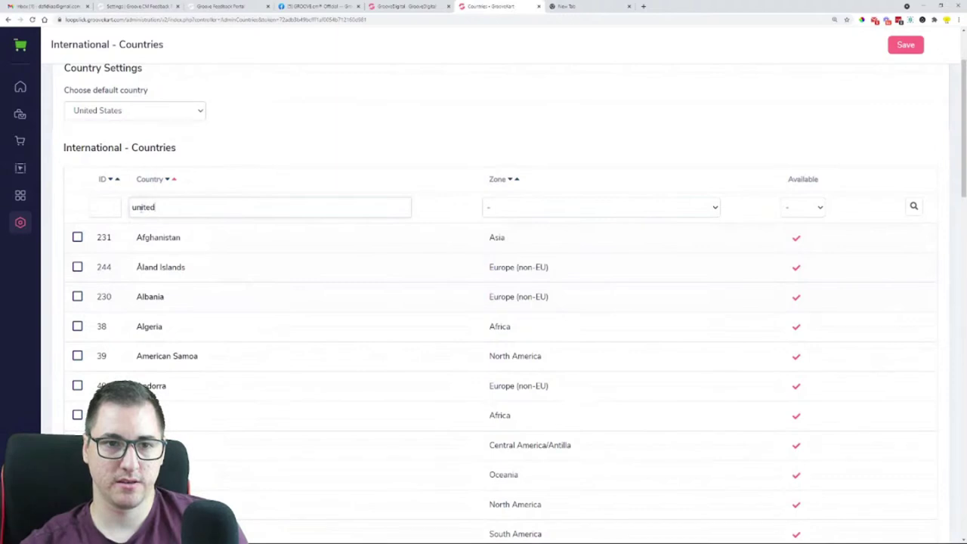
key("Return")
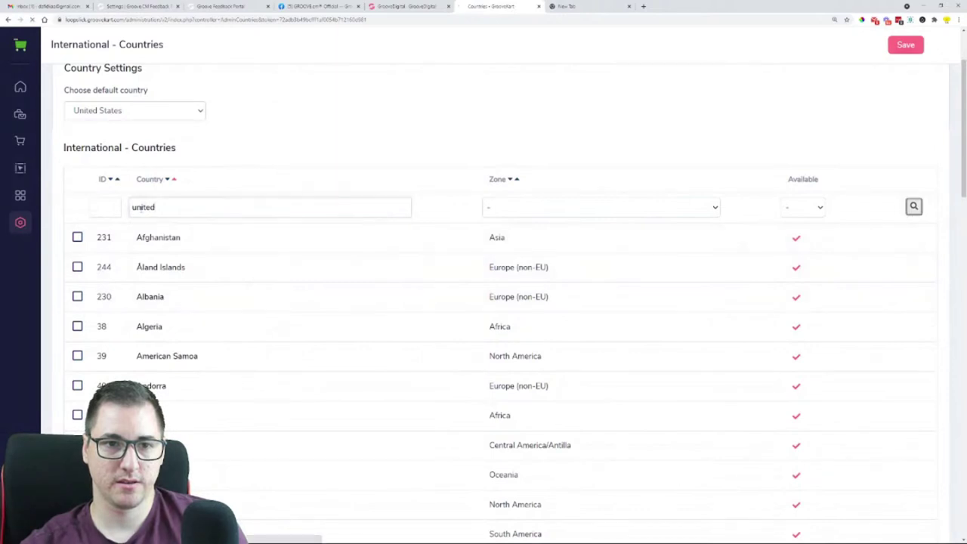
Assign the United Kingdom to the UK zone
scroll(183, 242, "up", 1)
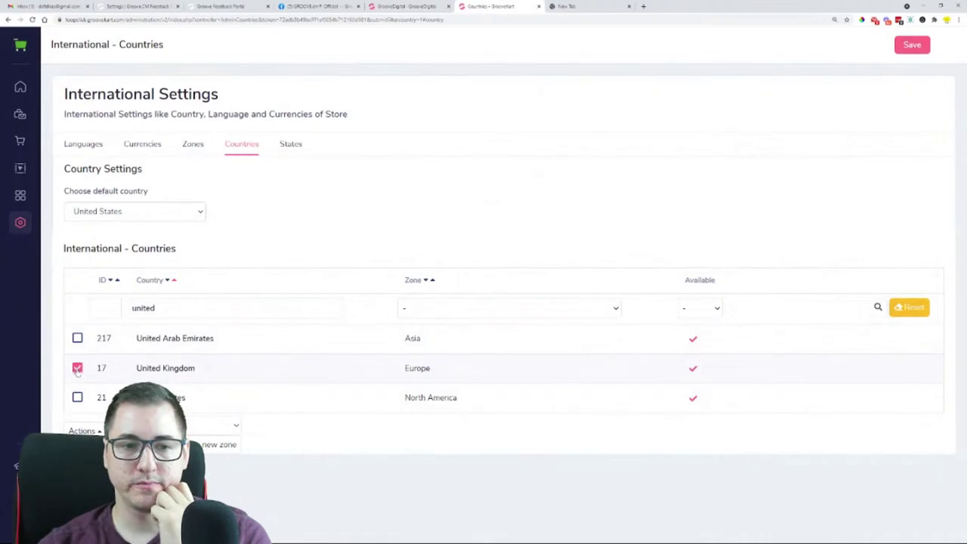
left_click(181, 425)
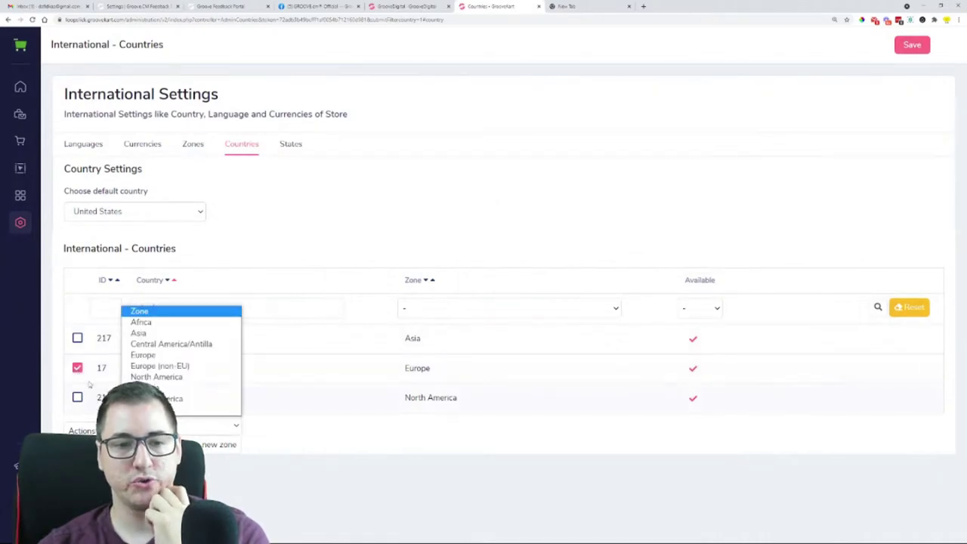
left_click(212, 409)
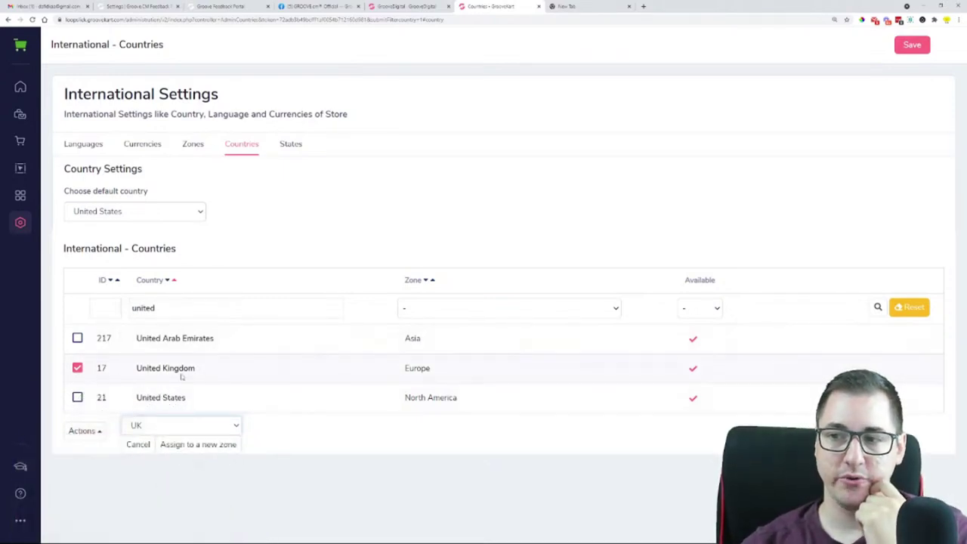
left_click(169, 428)
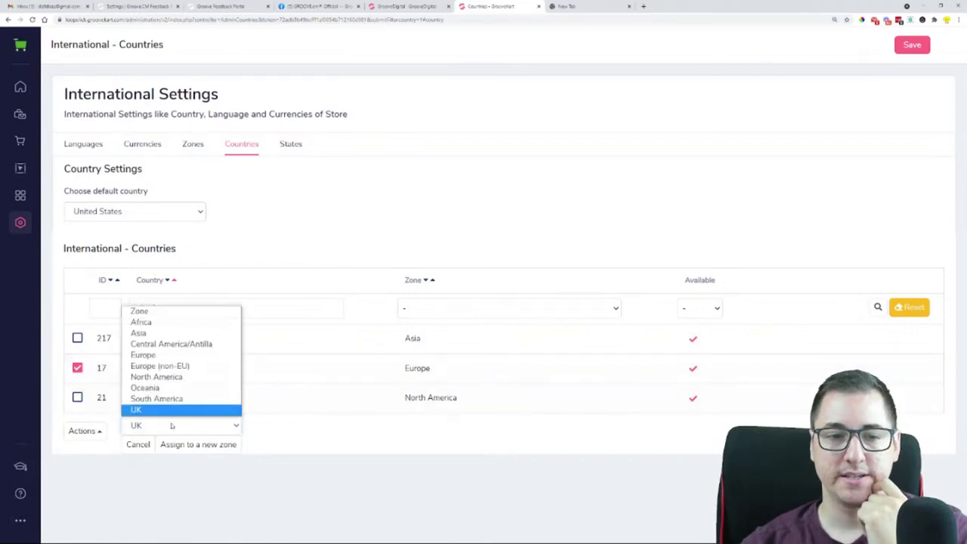
left_click(136, 410)
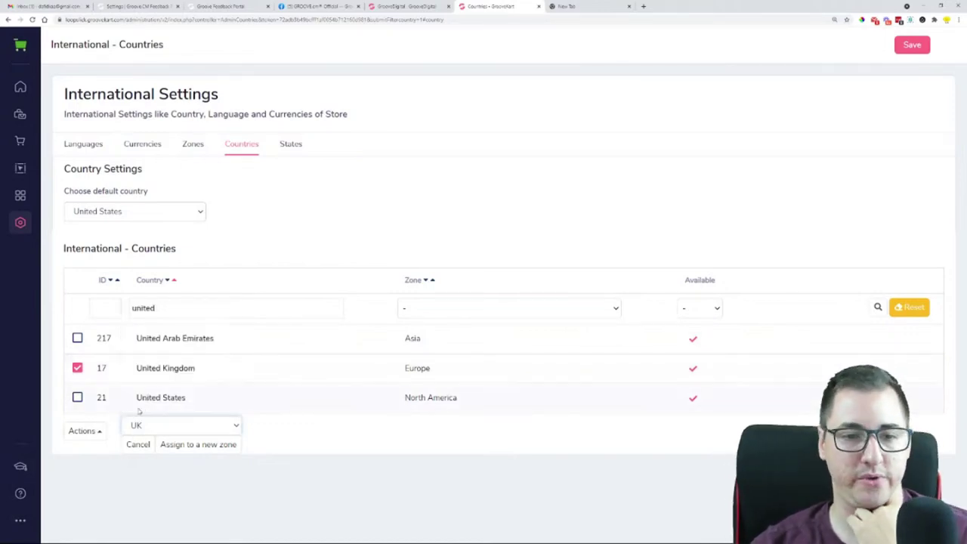
left_click(215, 445)
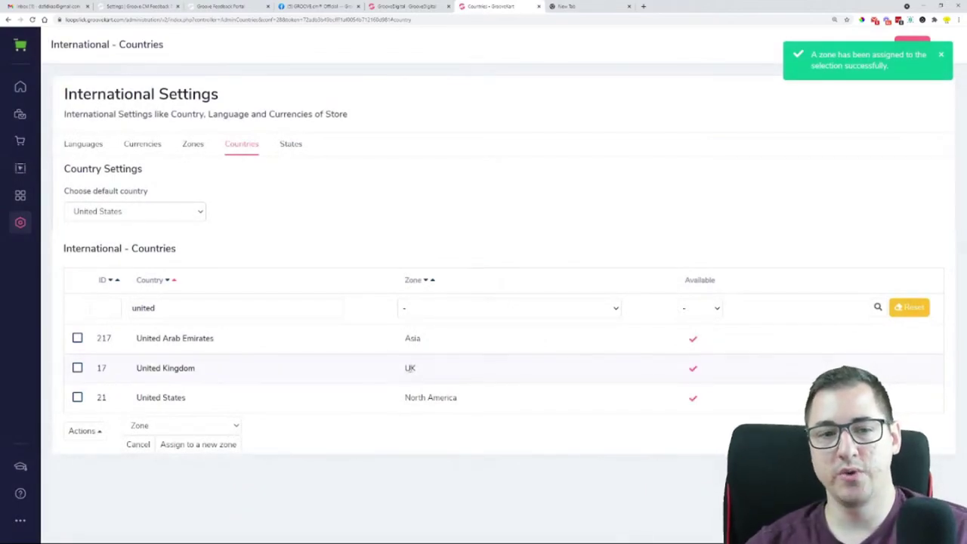
double_click(238, 306)
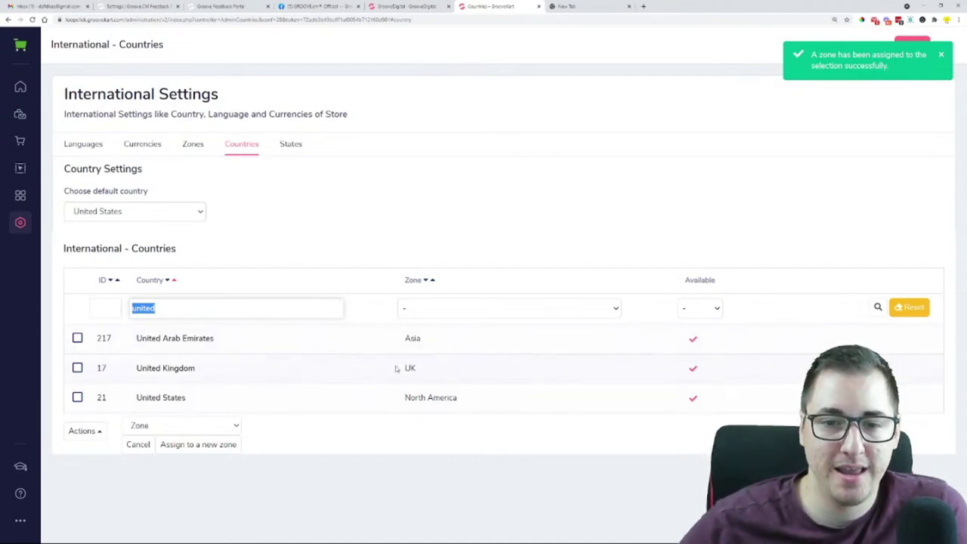
left_click(77, 368)
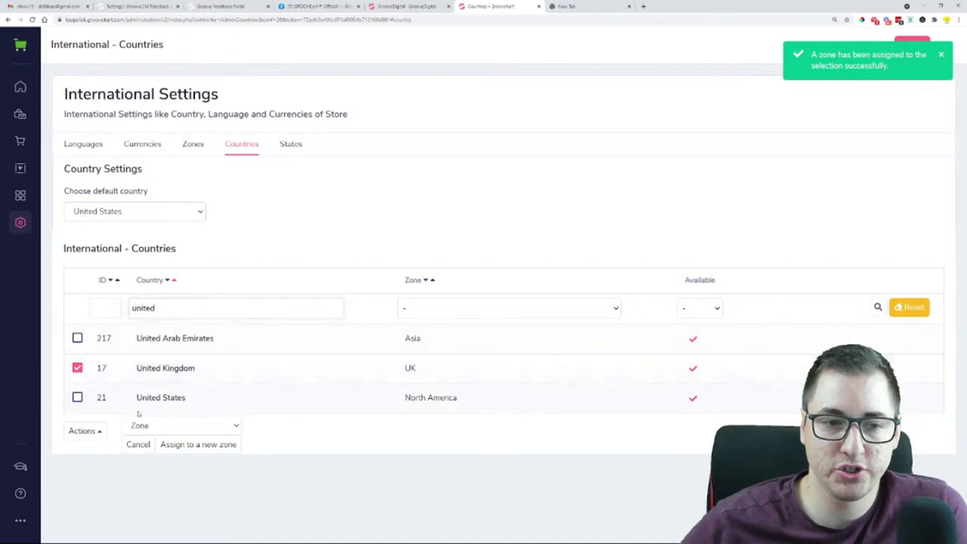
left_click(182, 426)
left_click(276, 449)
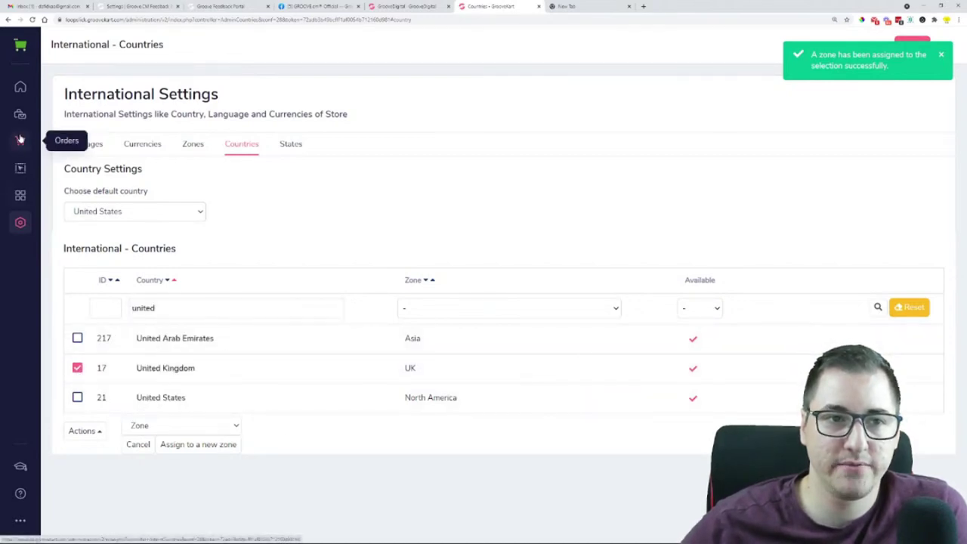
Start a new shipping method in the store's shipping settings with the option title "UK Express Shipping"
left_click(20, 224)
left_click(87, 198)
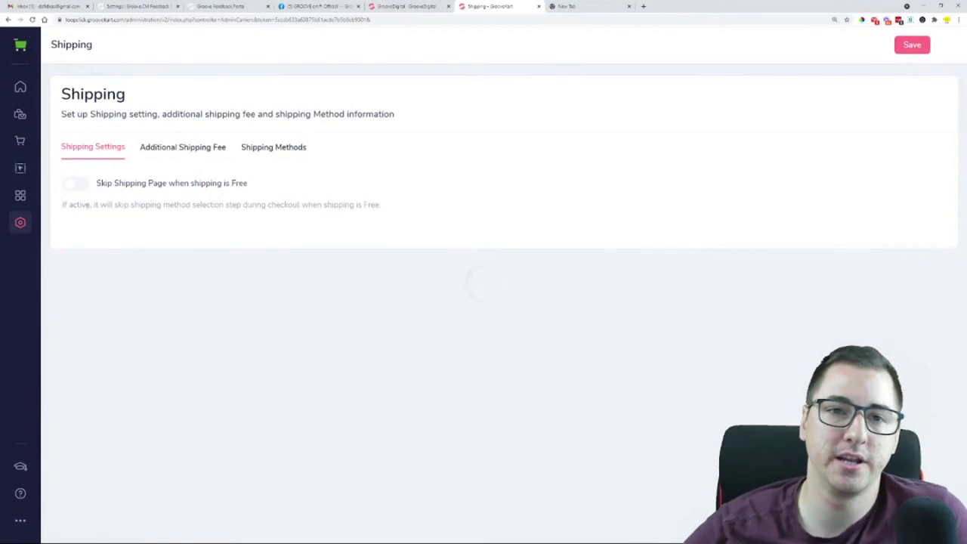
left_click(280, 149)
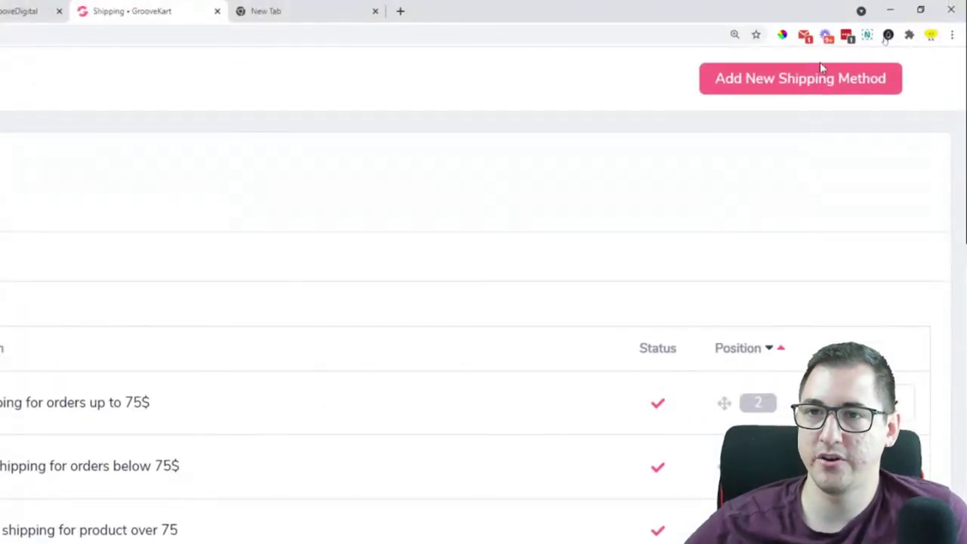
left_click(825, 83)
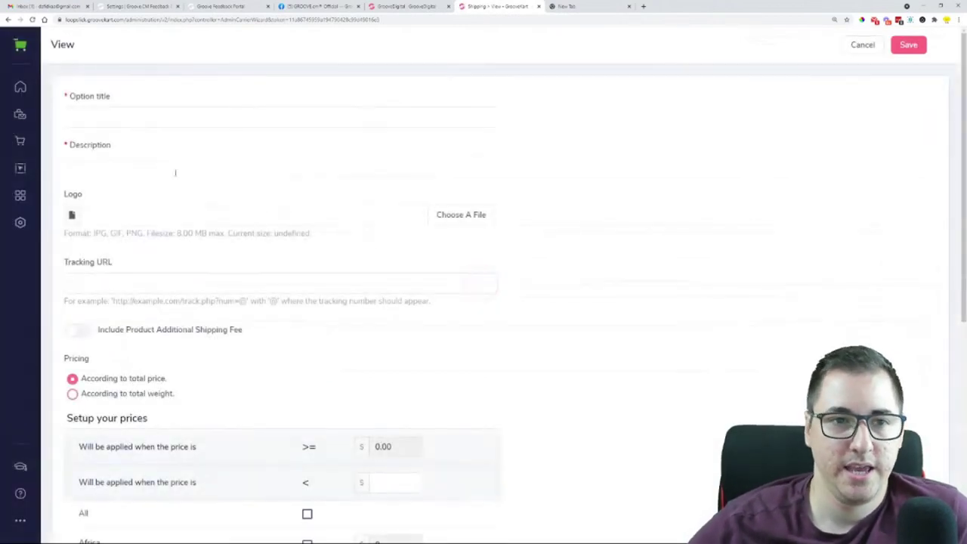
left_click(150, 116)
type("US")
key("BackSpace")
type("K Express")
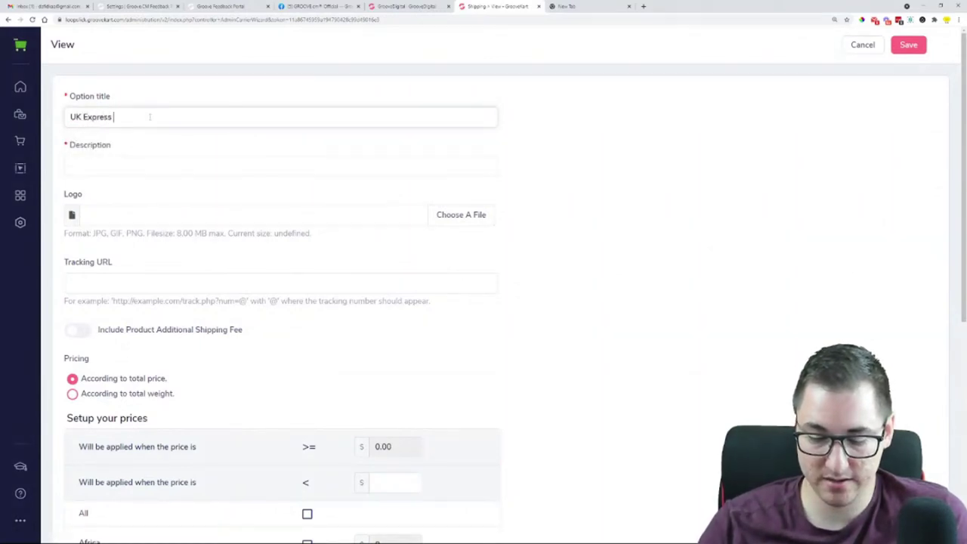
type(" Shipping")
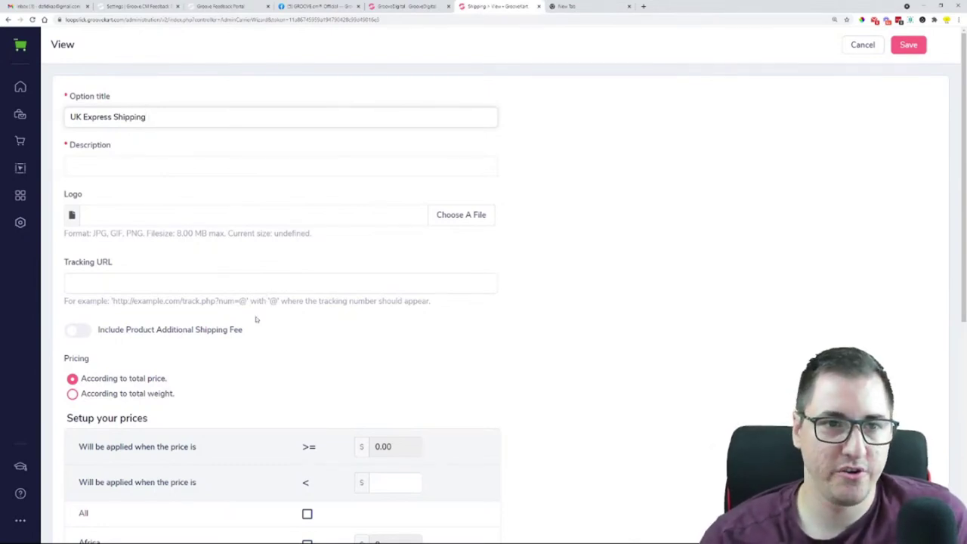
Fill the shipping method's description with the placeholder text "ere the tracking number should appear" copied from the tracking URL hint
left_click(234, 167)
left_click_drag(429, 301, 291, 299)
key("ctrl+c")
left_click(268, 167)
key("ctrl+v")
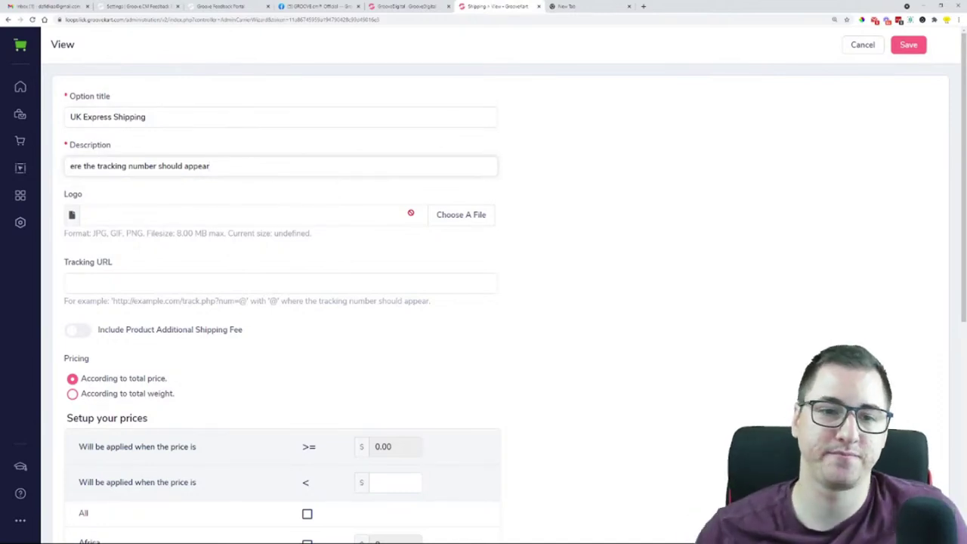
scroll(443, 237, "down", 3)
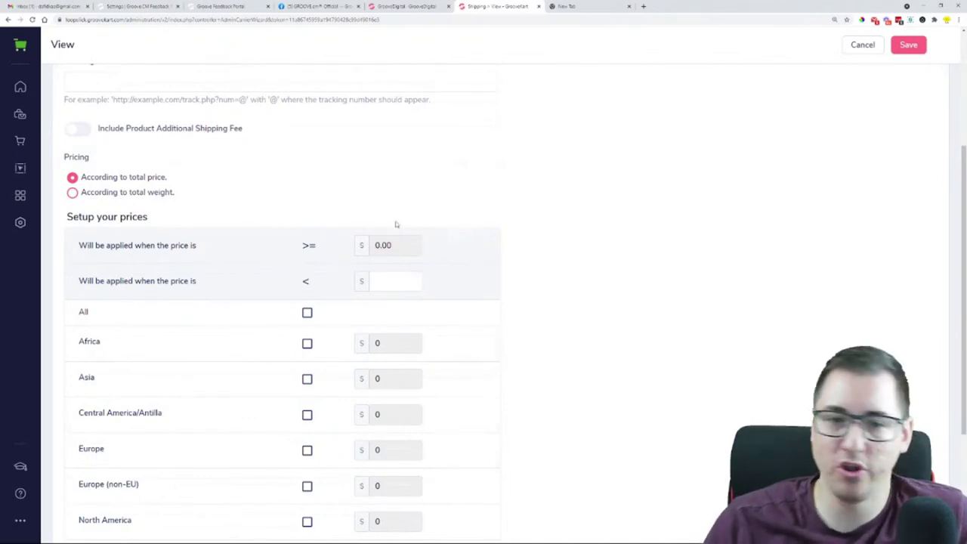
Enable the UK zone in the price setup of the new shipping method
scroll(423, 226, "down", 1)
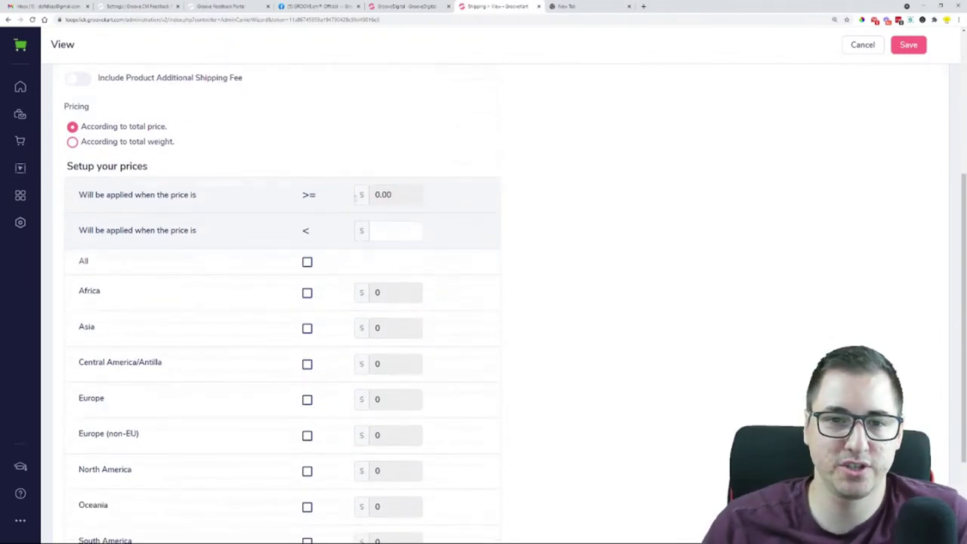
scroll(356, 212, "down", 3)
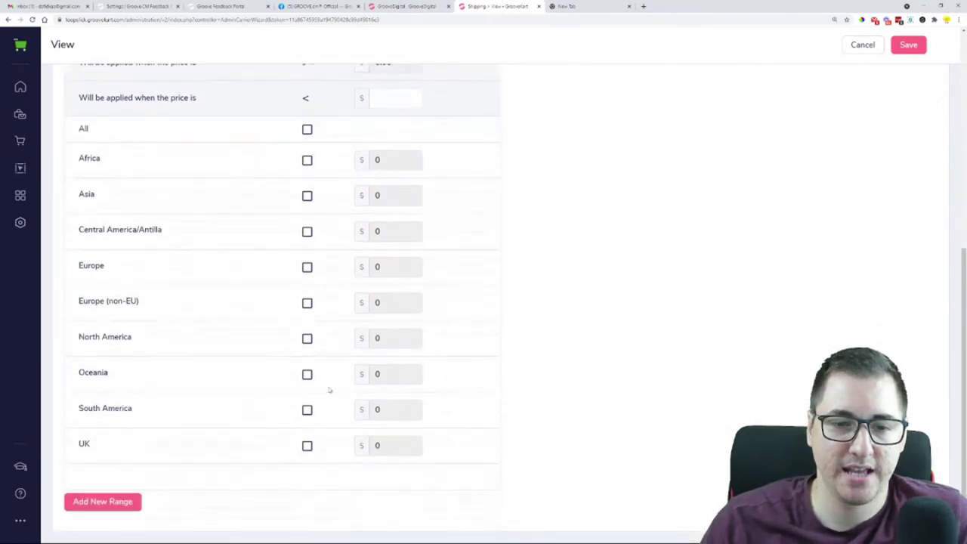
left_click(307, 446)
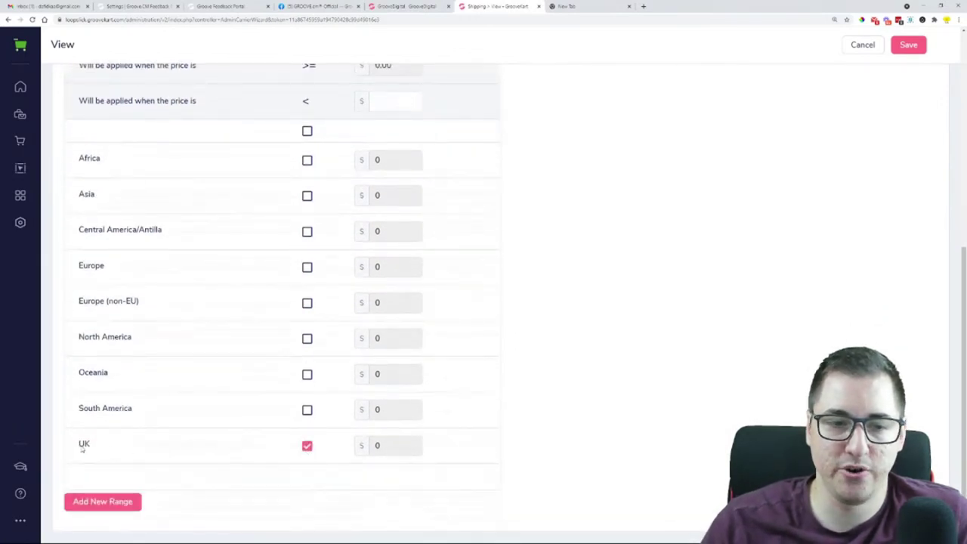
left_click_drag(80, 449, 123, 449)
left_click(166, 452)
Try to add another price range and save the UK Express Shipping method
left_click(105, 508)
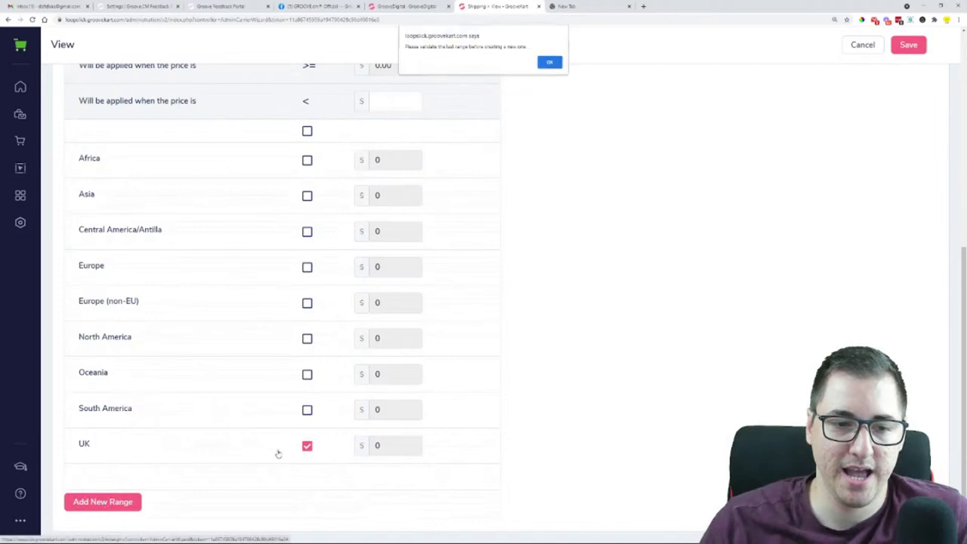
left_click(549, 61)
scroll(473, 244, "up", 3)
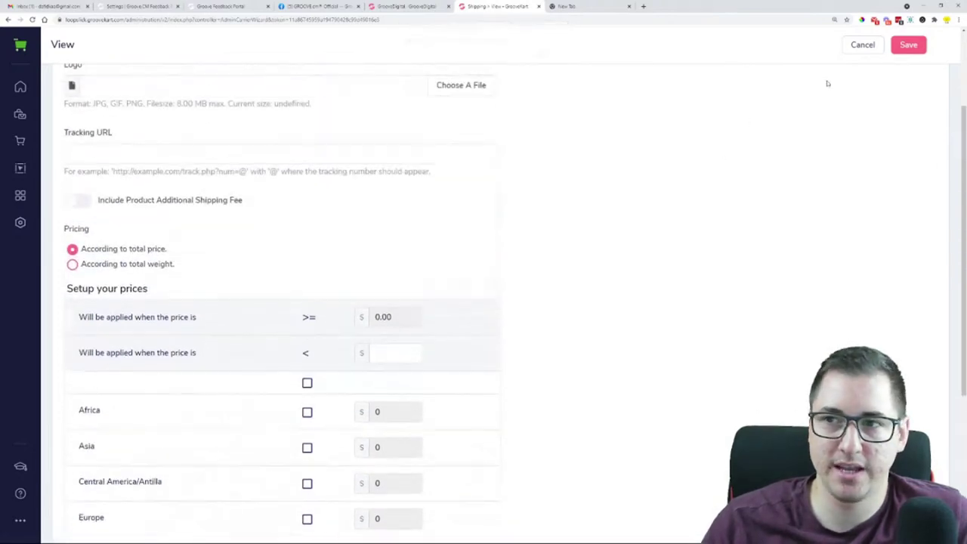
scroll(696, 259, "up", 2)
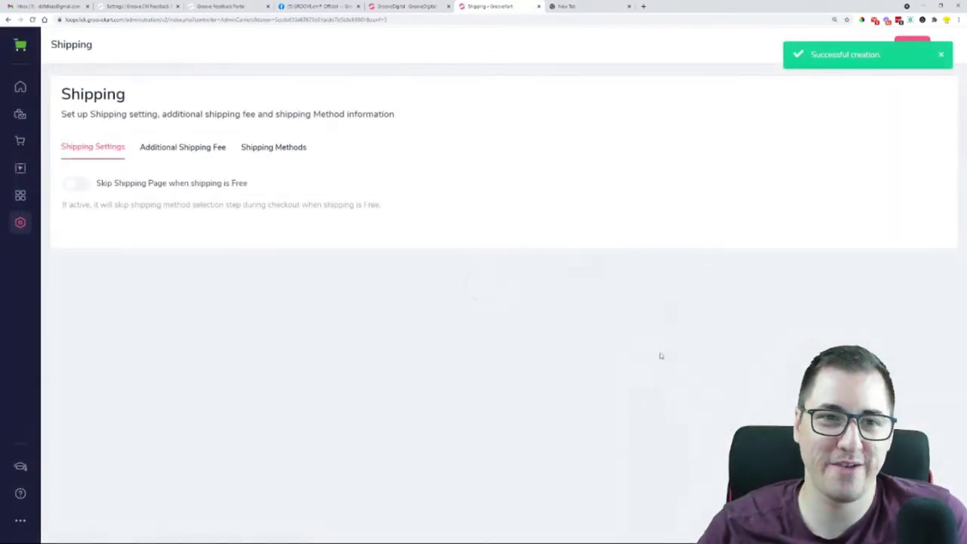
Check the UK Express Shipping entry in the store's list of shipping methods and dismiss the creation notification
left_click(265, 157)
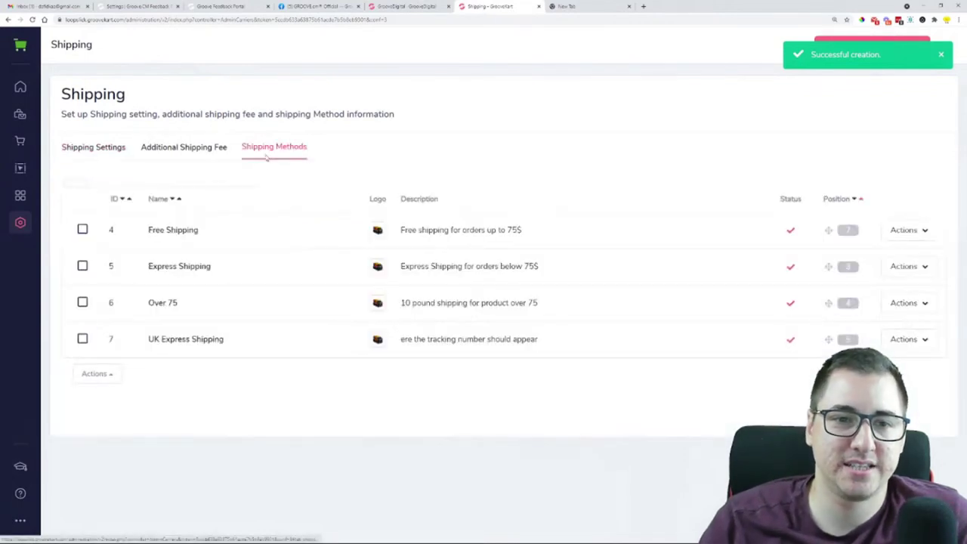
left_click_drag(146, 341, 231, 341)
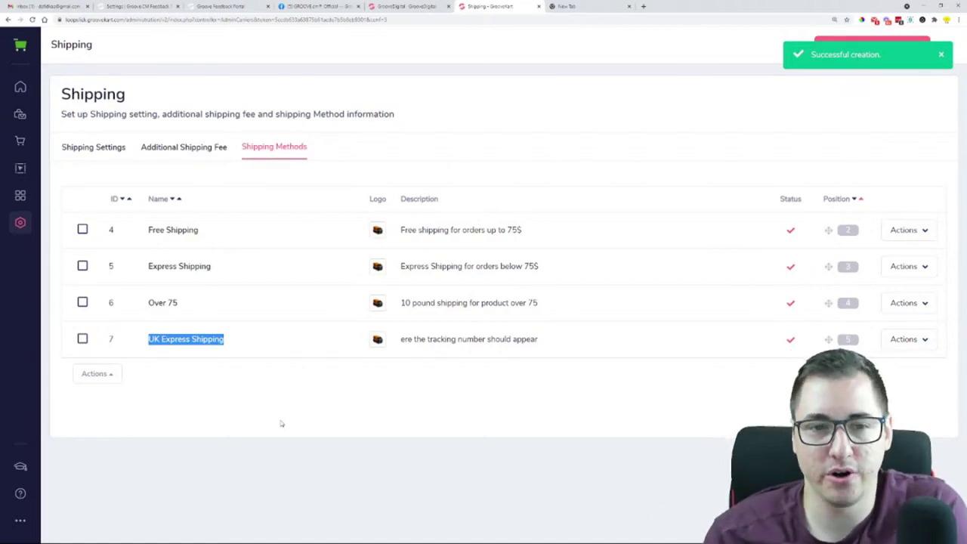
left_click(339, 400)
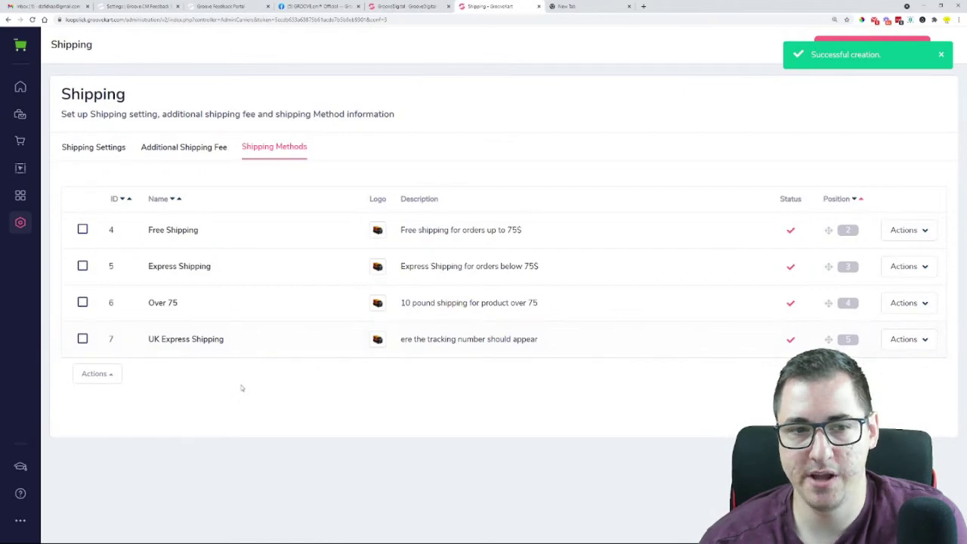
left_click(30, 219)
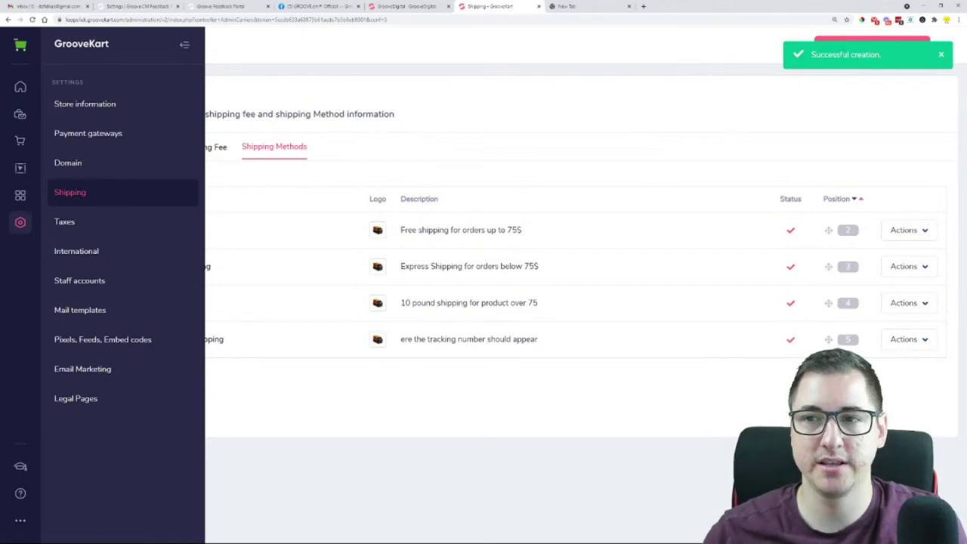
left_click(940, 54)
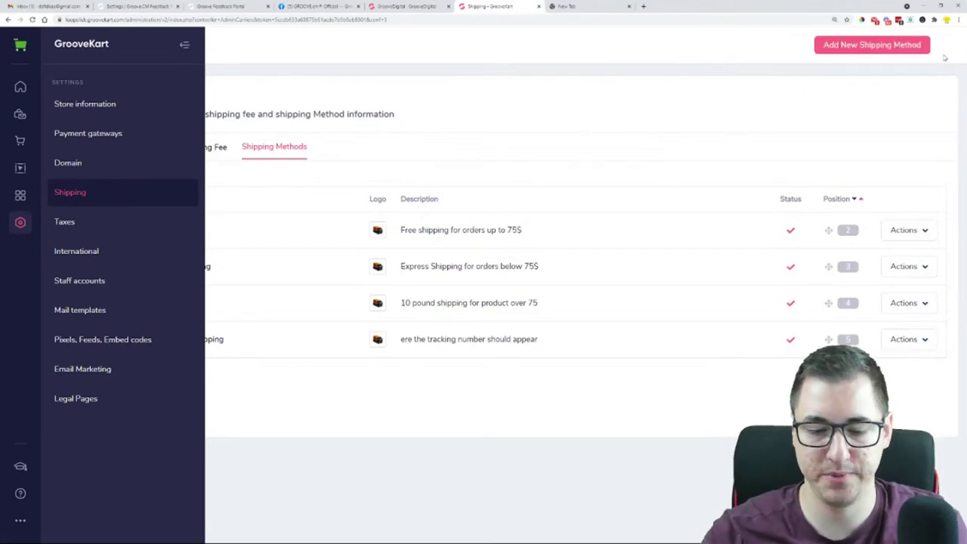
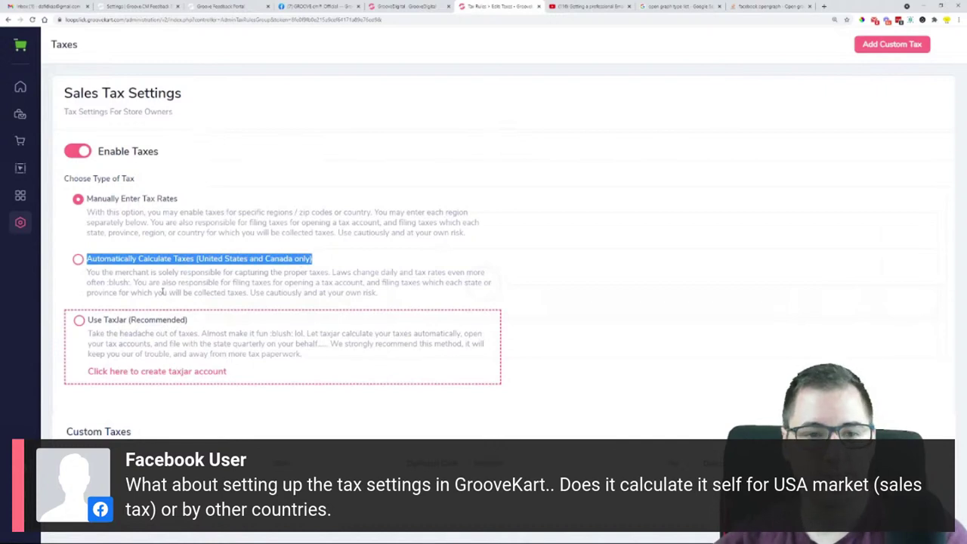
Examine the option for automatically calculating United States and Canada taxes in the store's sales tax settings
left_click(301, 270)
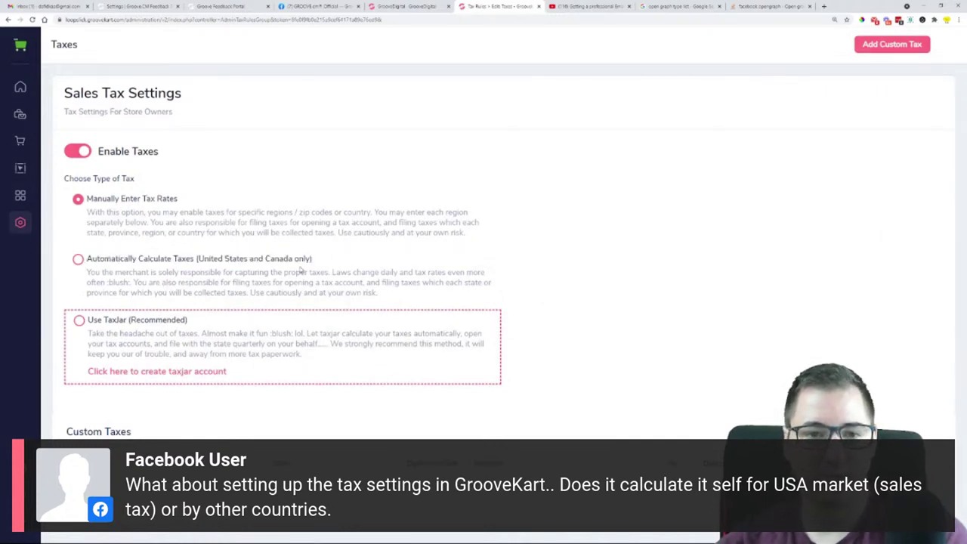
left_click_drag(387, 297, 78, 261)
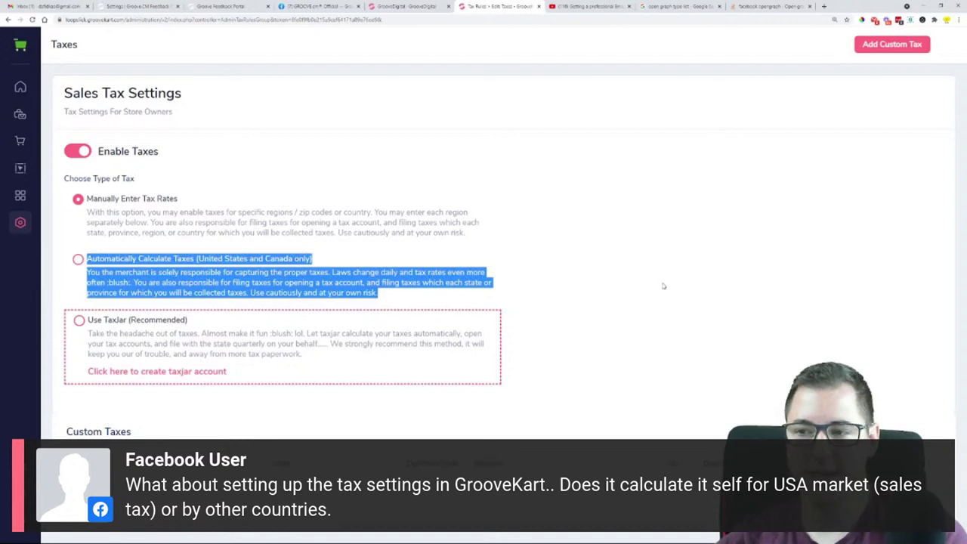
left_click(727, 242)
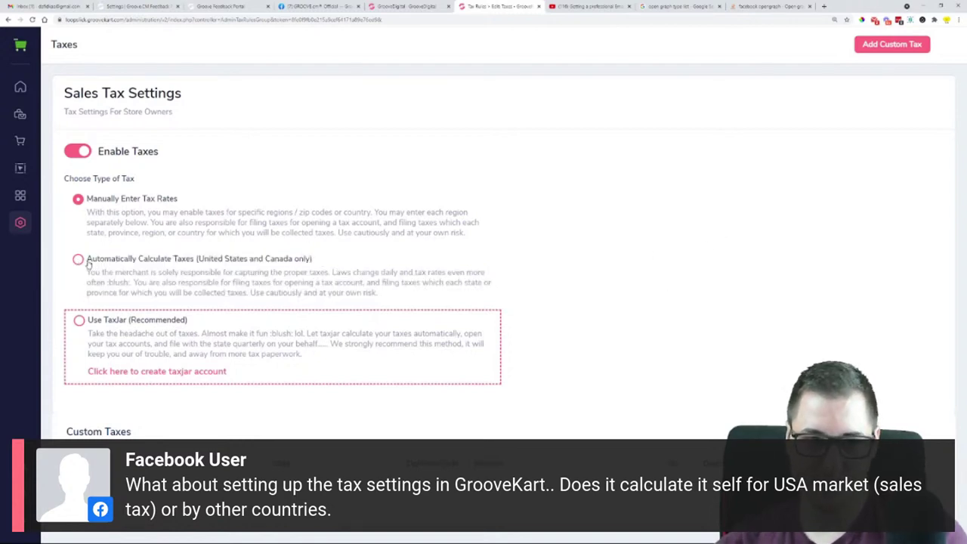
left_click_drag(88, 261, 195, 262)
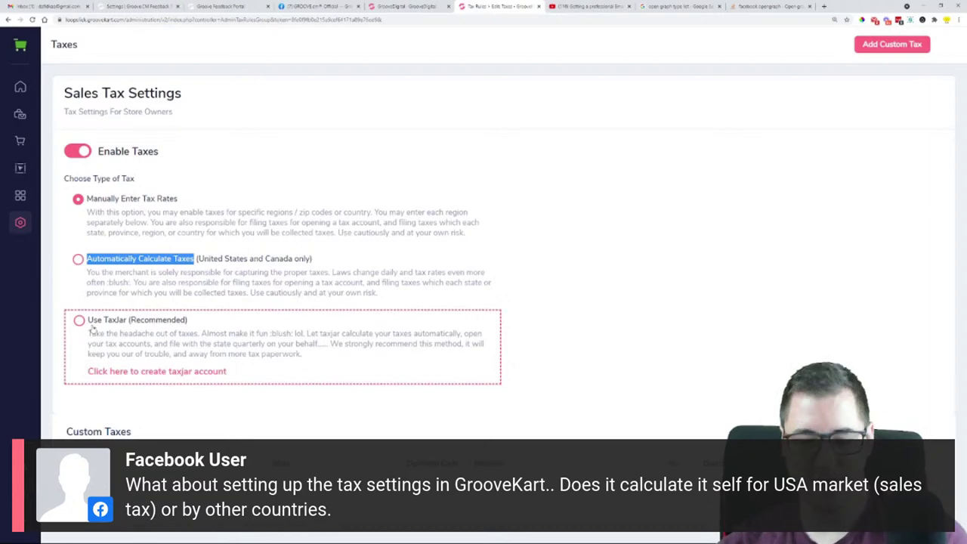
left_click(618, 249)
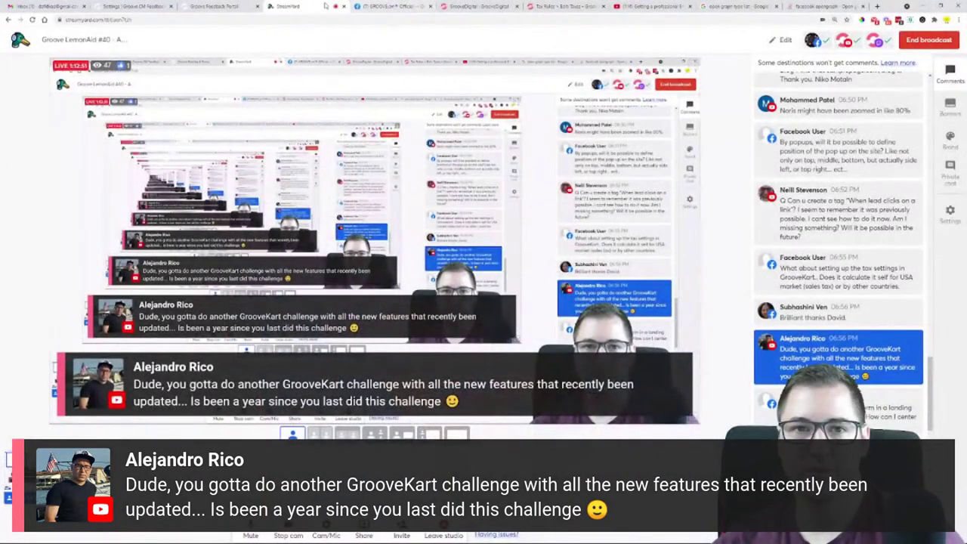
Switch to YouTube and show the uploaded videos of the Groove.cm channel
key("ctrl+Tab")
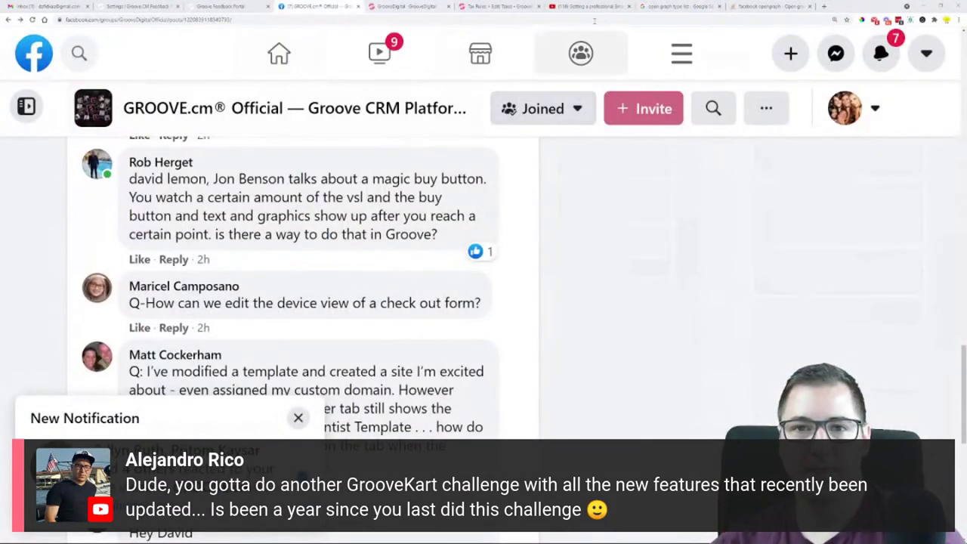
left_click(593, 6)
left_click(103, 269)
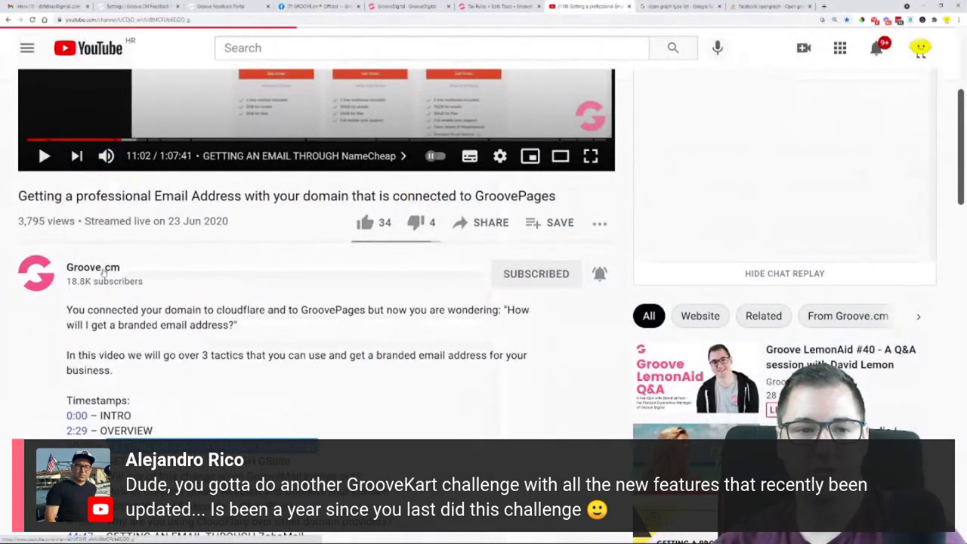
left_click(223, 318)
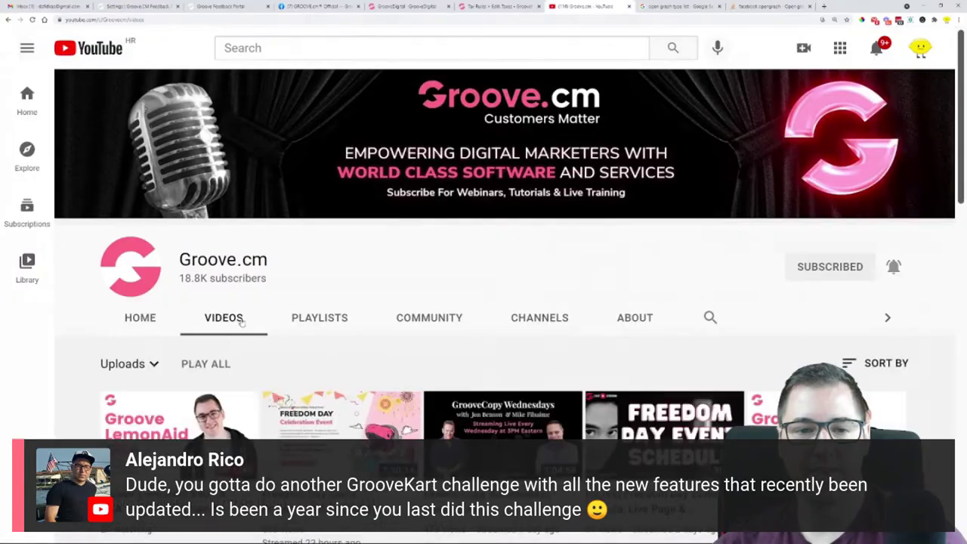
Find and open the "Groove-A-Thon - Day 8 - In-depth look into GrooveKart" video among the channel's uploads
scroll(325, 292, "down", 8)
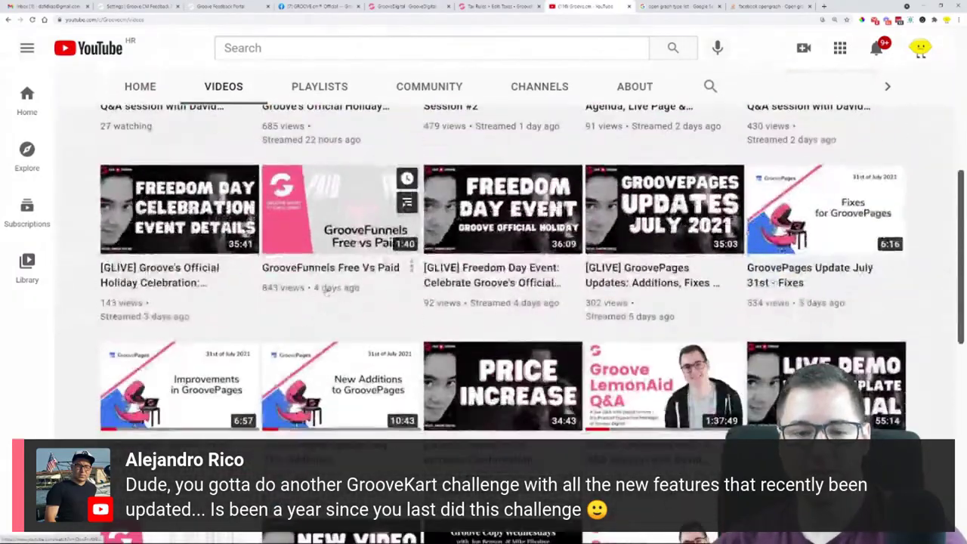
scroll(326, 292, "down", 7)
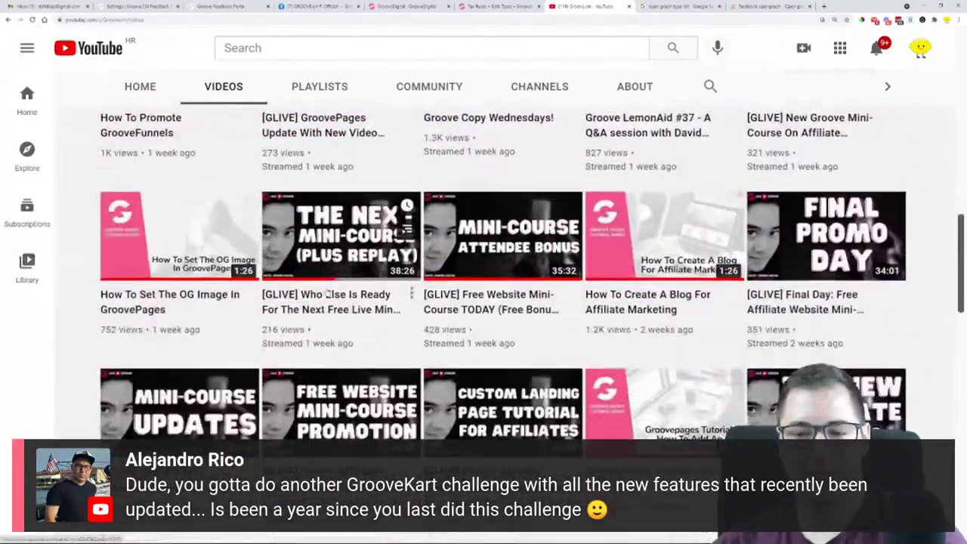
scroll(327, 291, "down", 2)
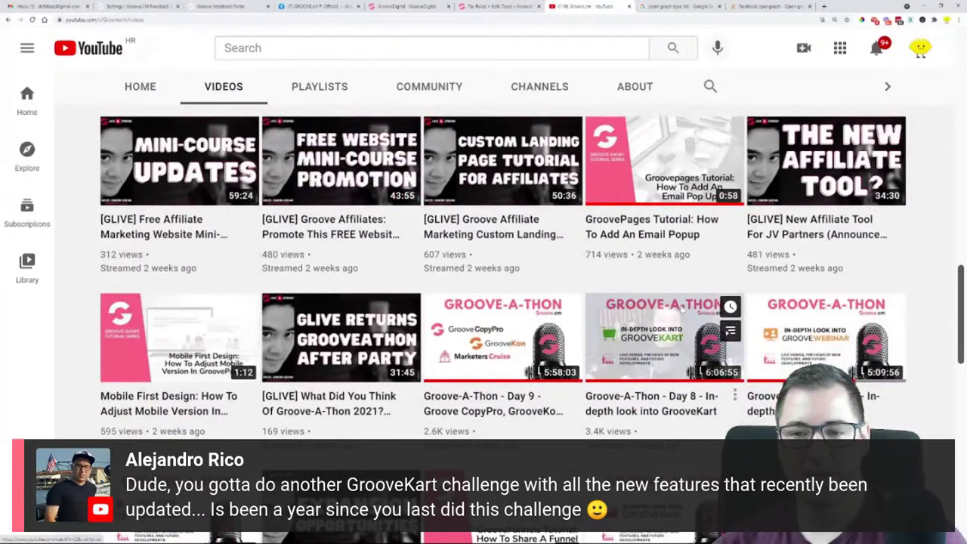
left_click(684, 317)
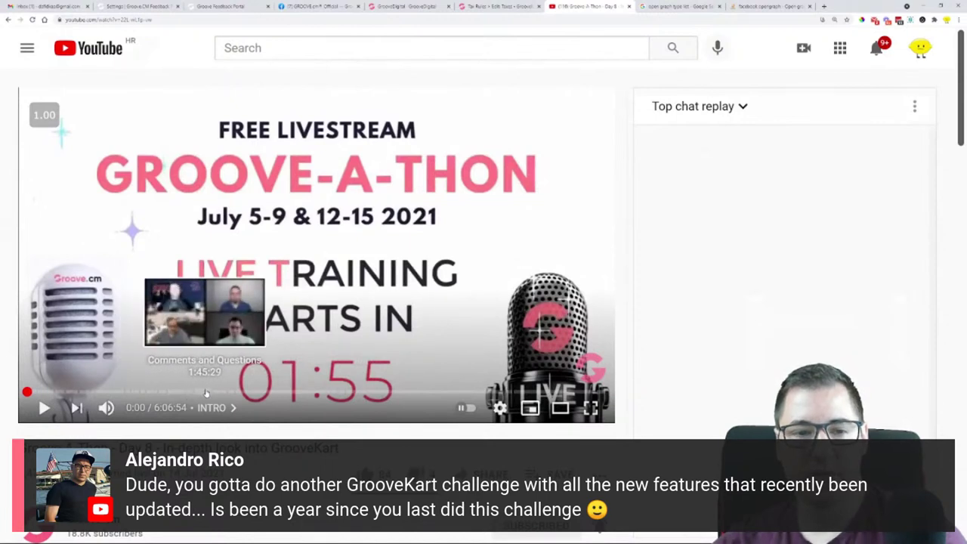
Skim the recording at the Comments and Questions chapter and GrooveKart Guided Demonstration Part 3, looking through its chat replay
left_click(209, 392)
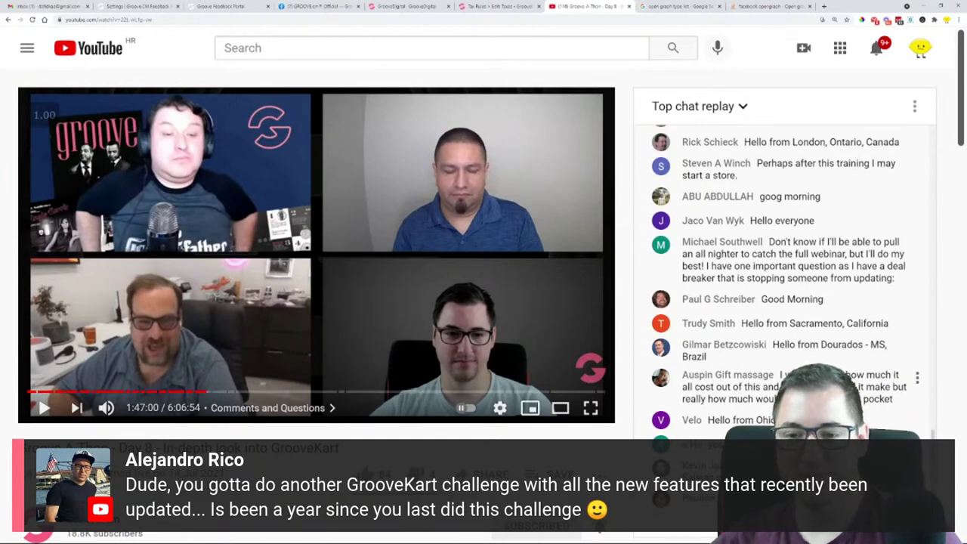
scroll(786, 272, "up", 5)
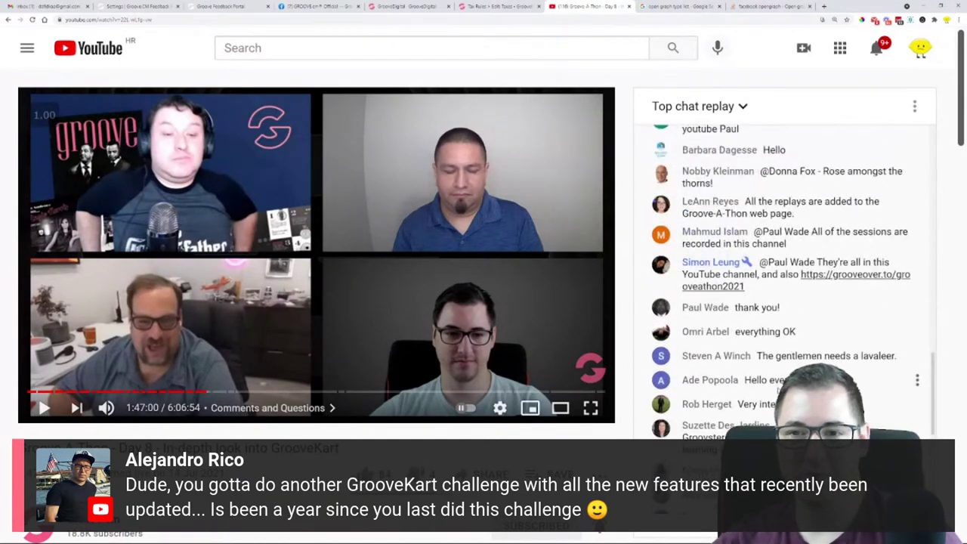
scroll(787, 272, "up", 4)
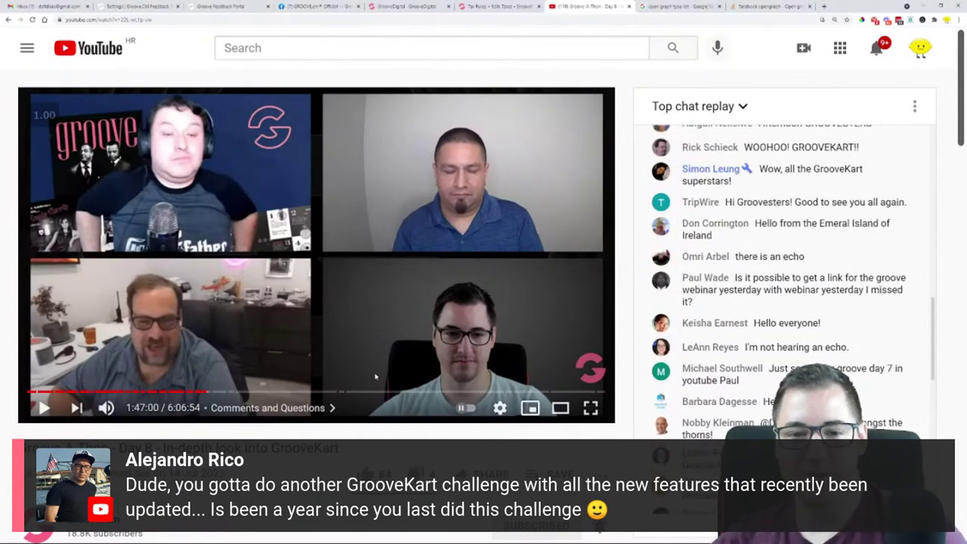
left_click(420, 393)
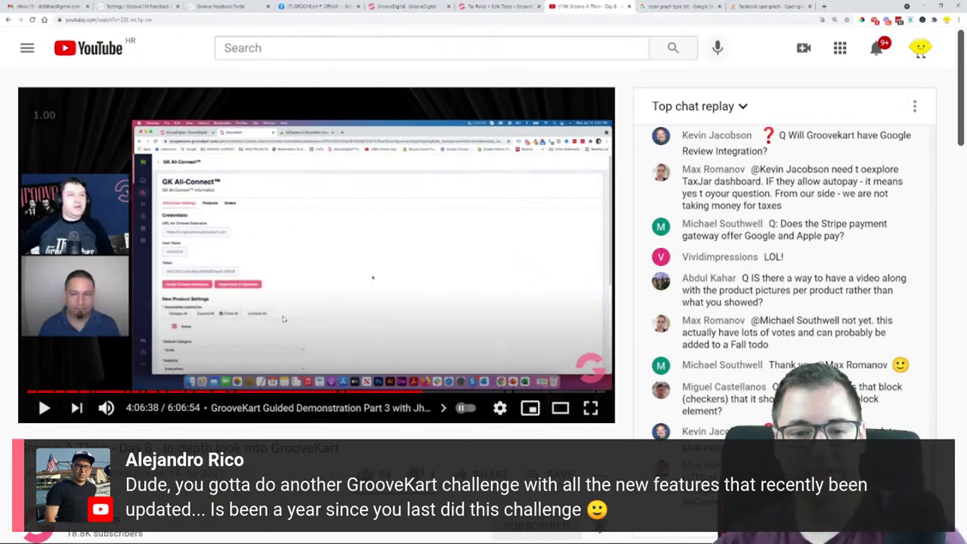
scroll(371, 317, "down", 3)
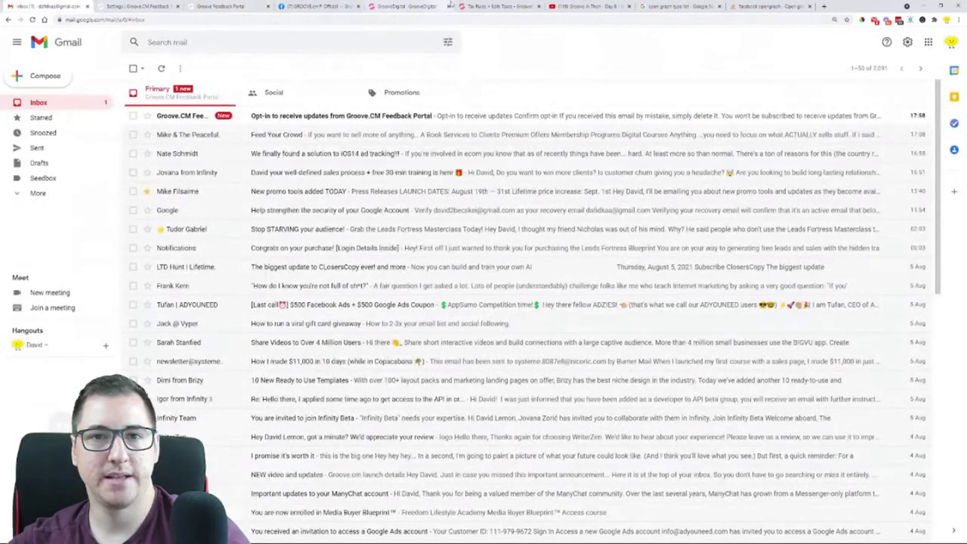
Switch to the Groove.cm dashboard, go to GroovePages and open The Plumbing Company LLC site in the editor
left_click(510, 5)
left_click(408, 6)
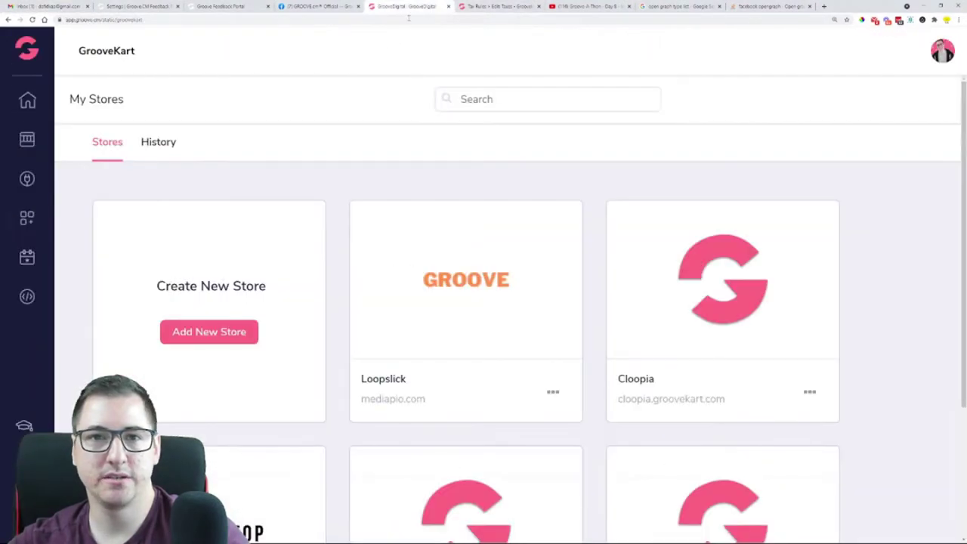
left_click(25, 50)
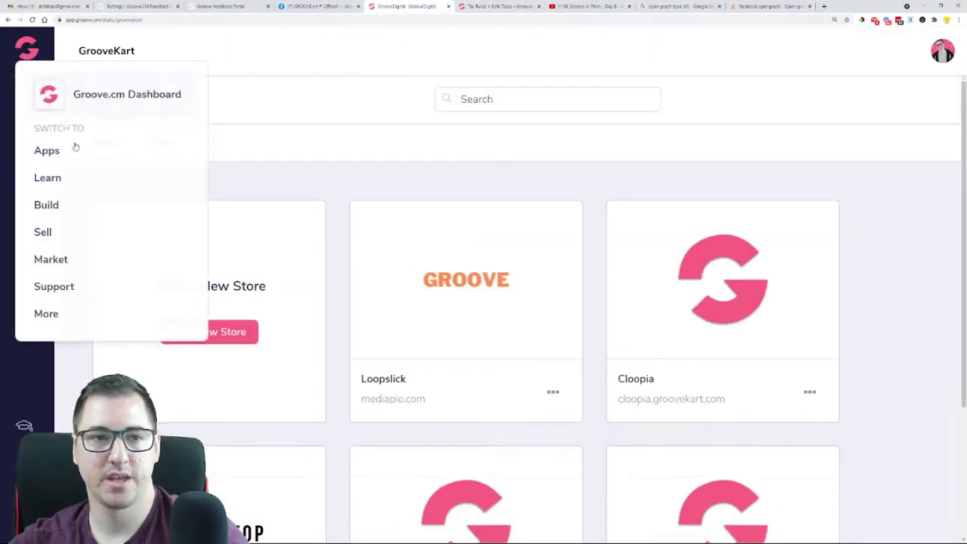
mouse_move(73, 153)
left_click(342, 183)
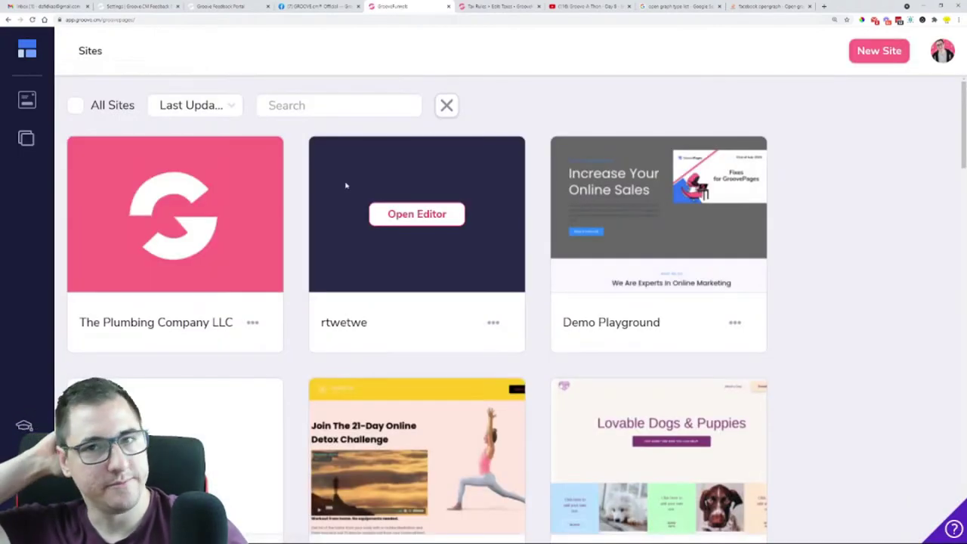
mouse_move(158, 248)
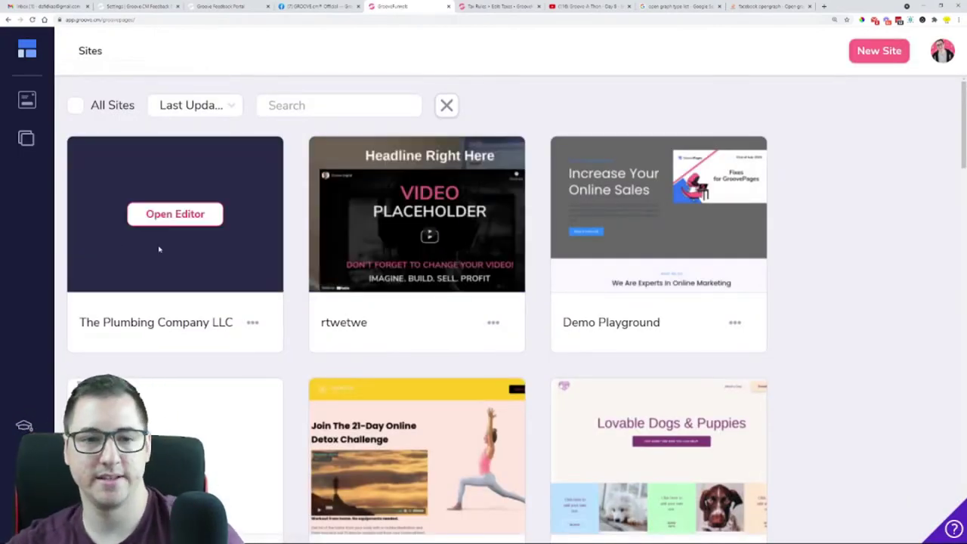
left_click(162, 218)
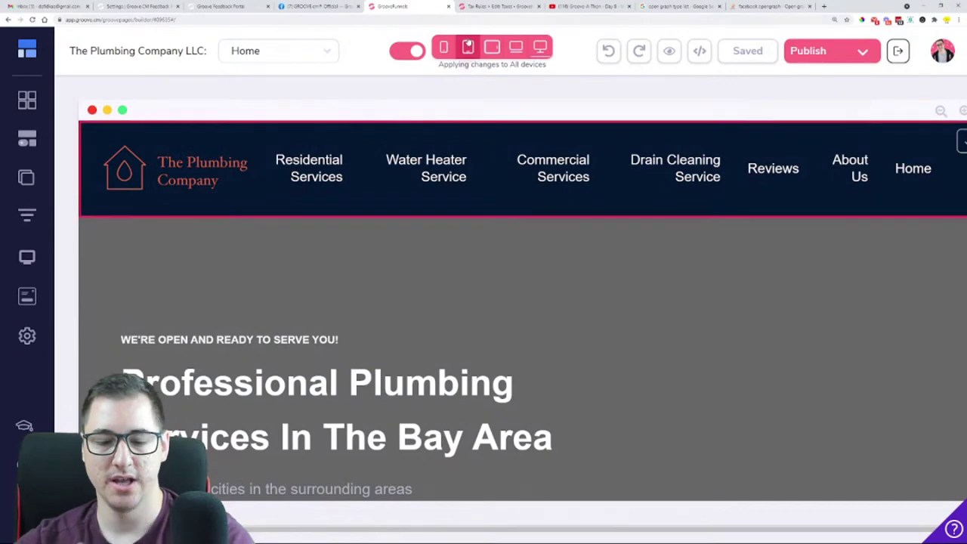
Add a new page to the site from the blank template
left_click(26, 177)
left_click(220, 50)
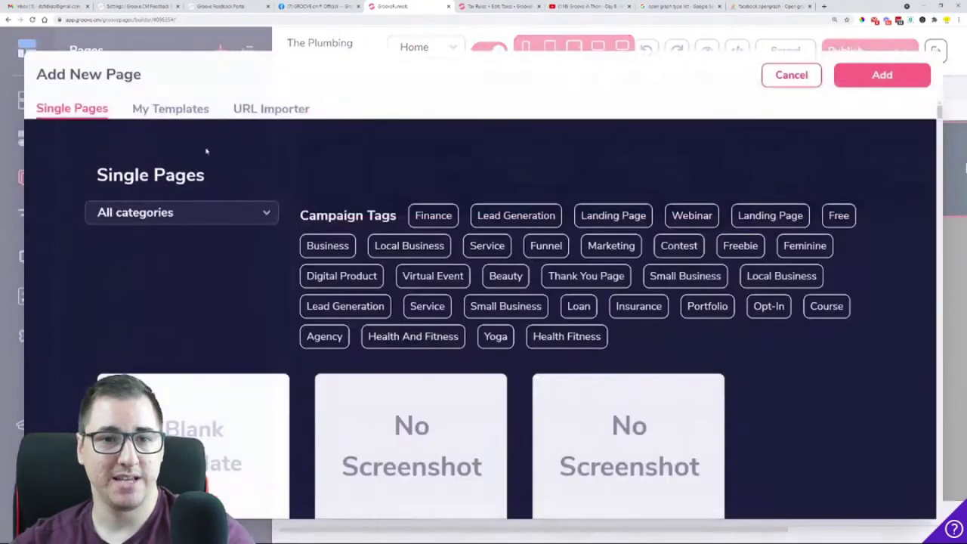
left_click(241, 404)
Place an empty container wireframe block on the blank page and hide the blocks list
left_click(27, 99)
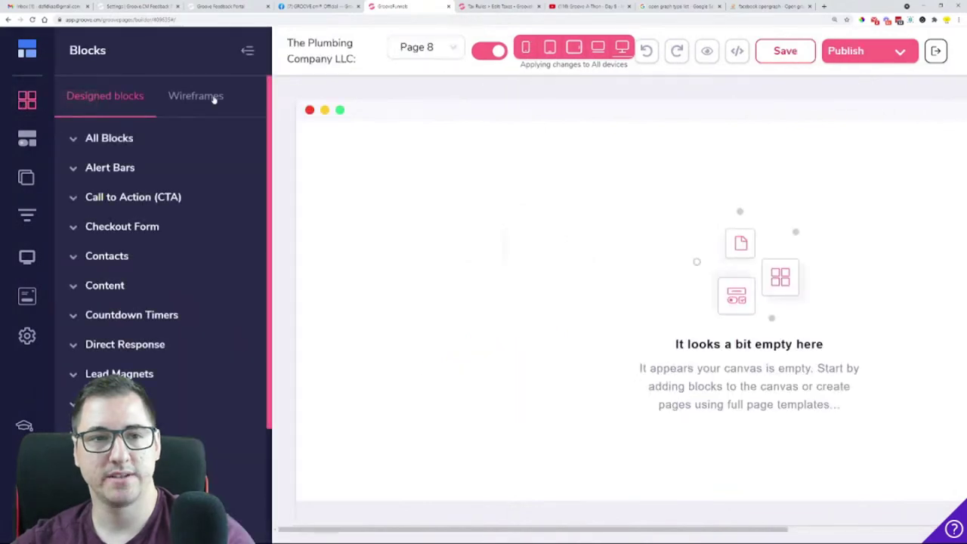
left_click(214, 100)
left_click(119, 170)
left_click_drag(171, 383, 562, 223)
key("ctrl+minus")
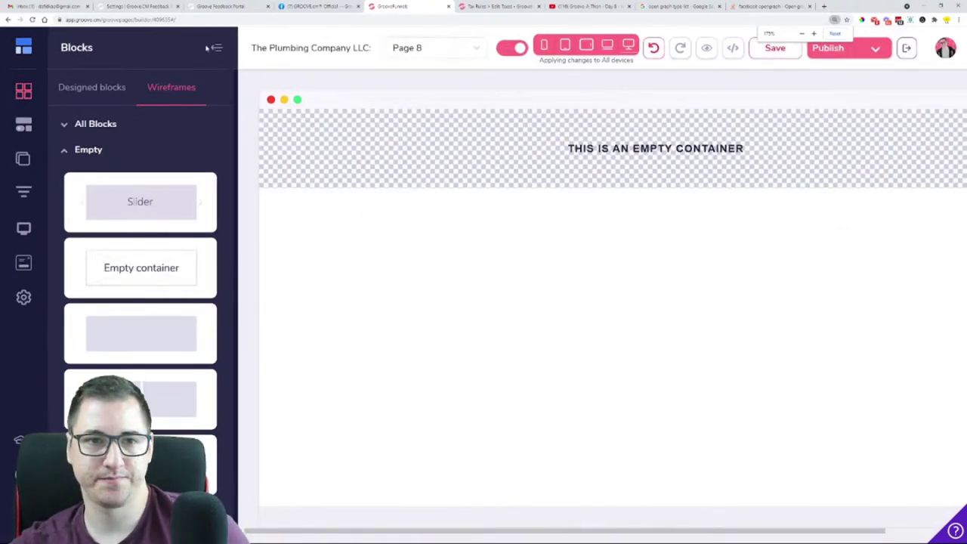
left_click(216, 49)
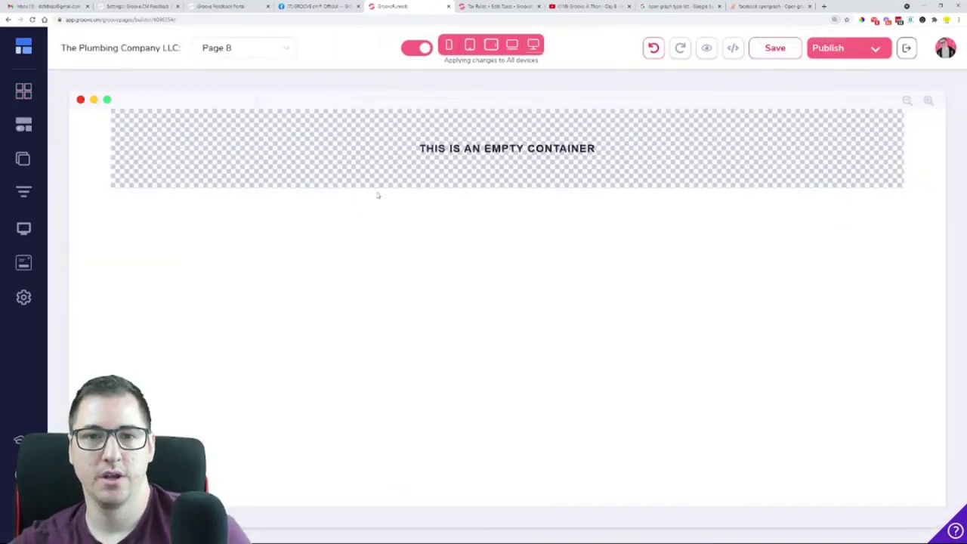
Add a Code Embed element inside the empty container
left_click(17, 131)
scroll(125, 244, "down", 15)
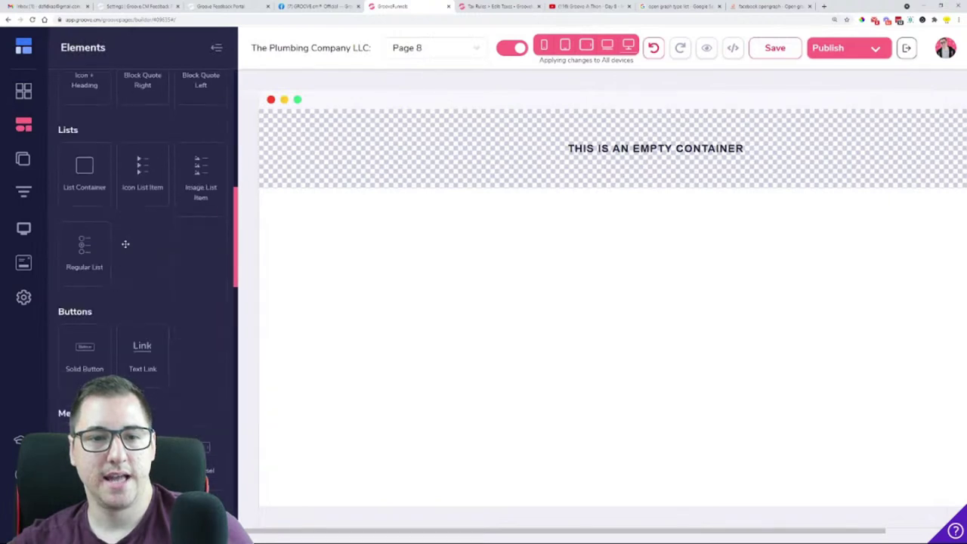
scroll(125, 245, "down", 4)
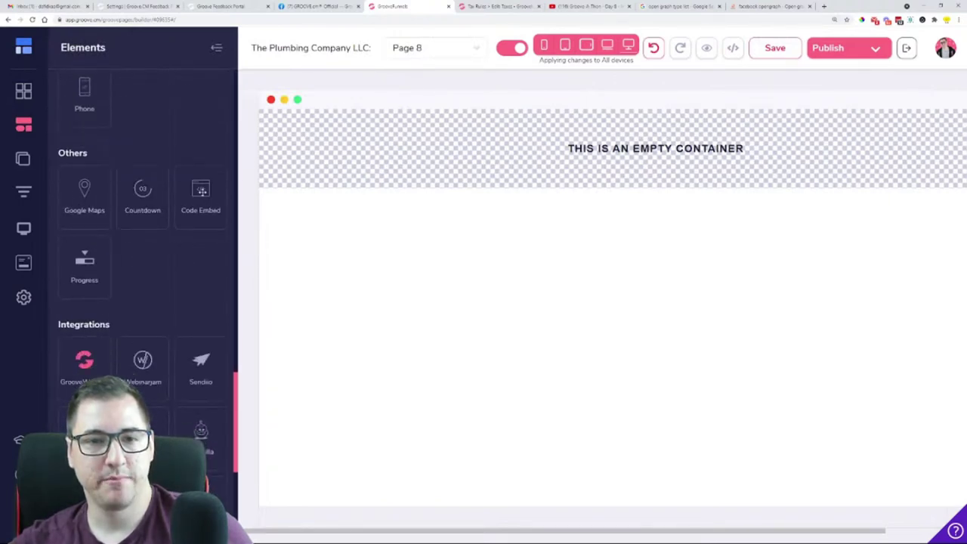
left_click_drag(201, 191, 529, 129)
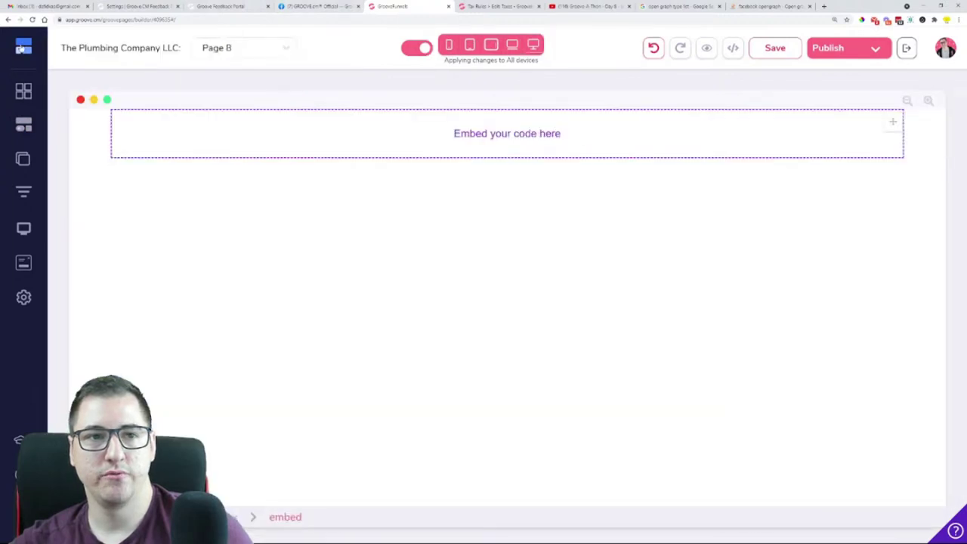
Open GrooveMail in a separate browser tab and show its list of forms
left_click(23, 47)
mouse_move(81, 136)
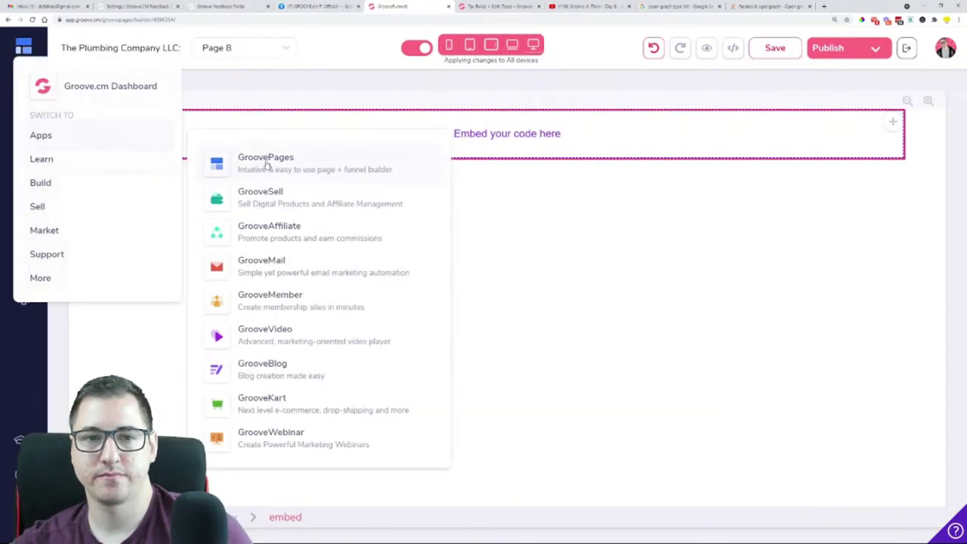
left_click(287, 266)
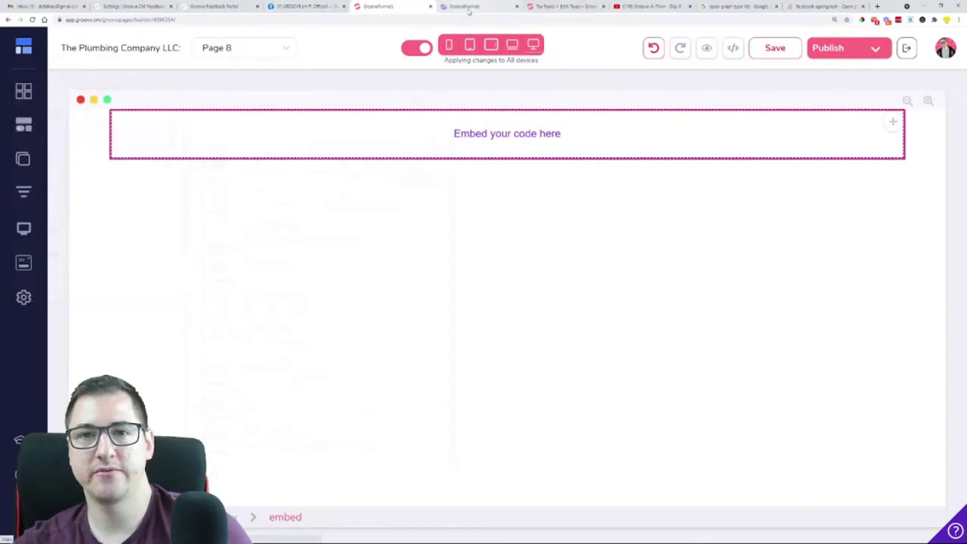
left_click(468, 8)
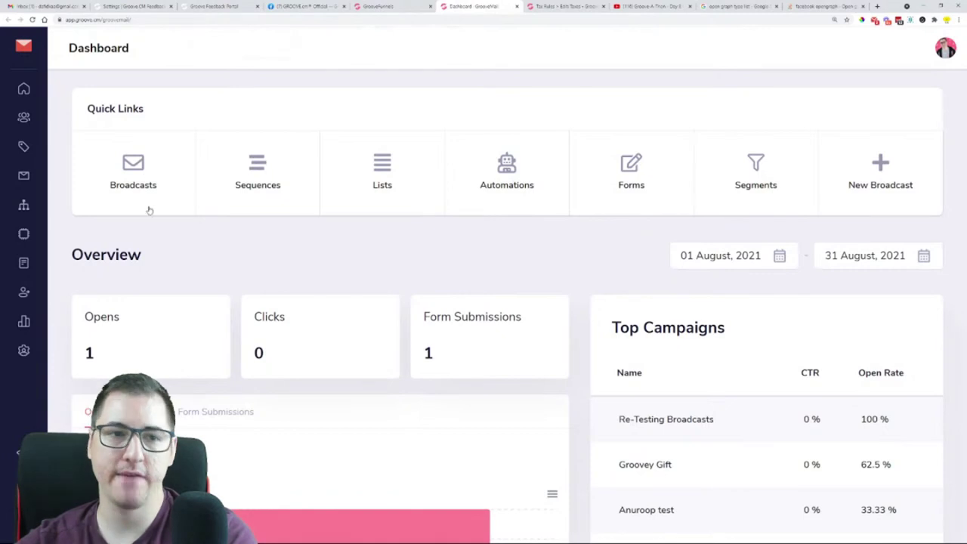
left_click(23, 262)
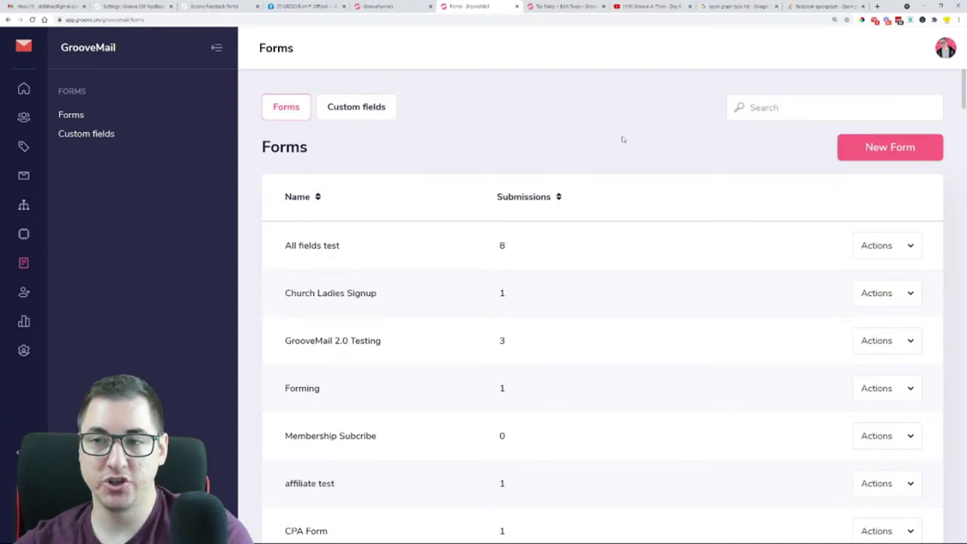
Look through the forms, view the Church Ladies Signup form in edit mode, and return to the list
scroll(449, 303, "down", 2)
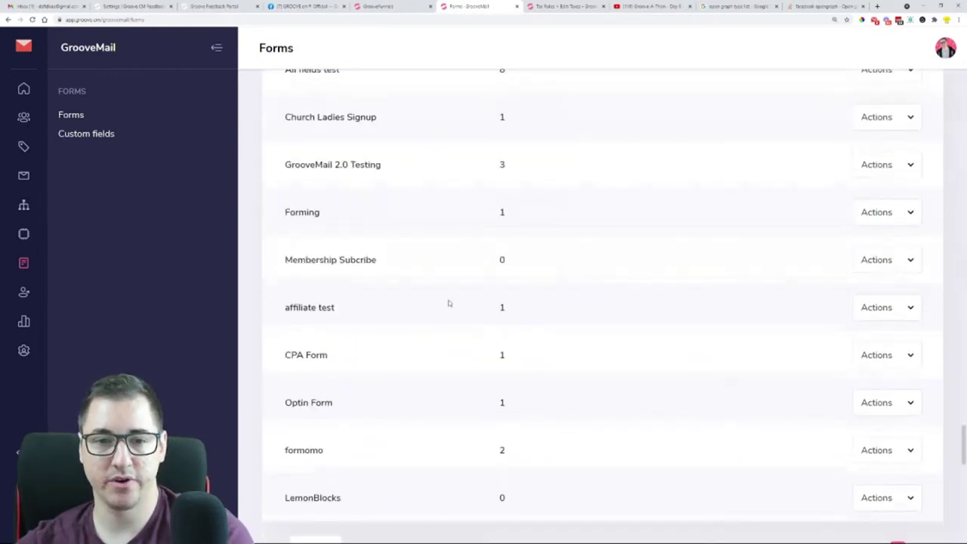
scroll(645, 246, "up", 1)
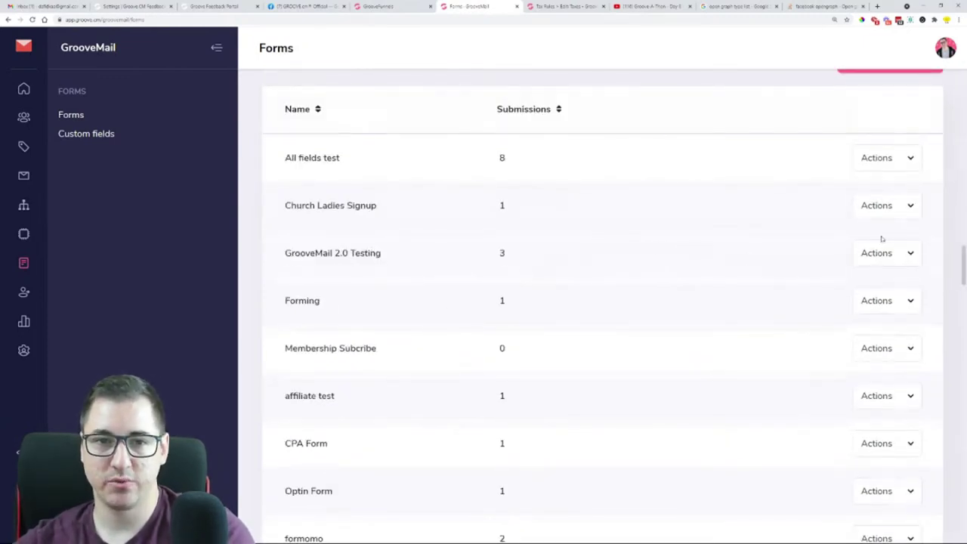
left_click(908, 209)
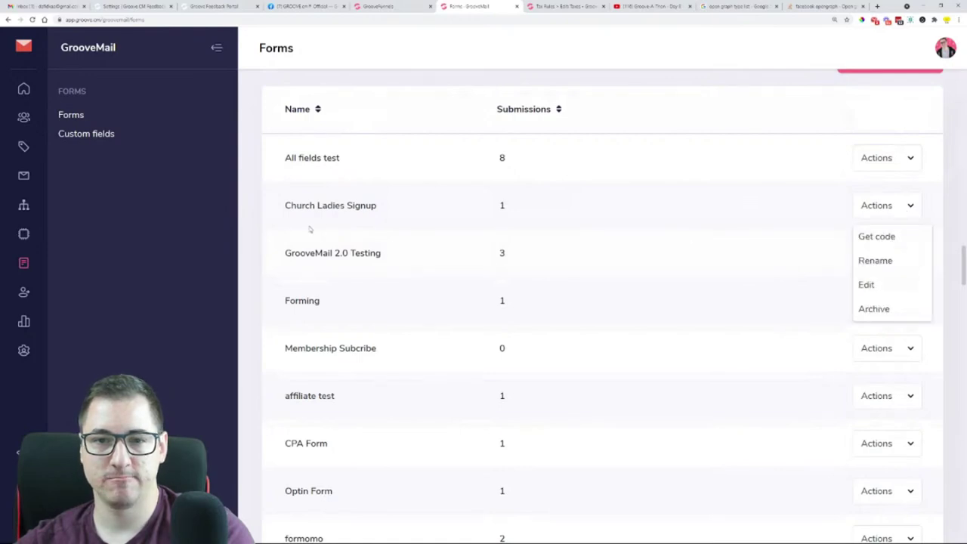
left_click(867, 285)
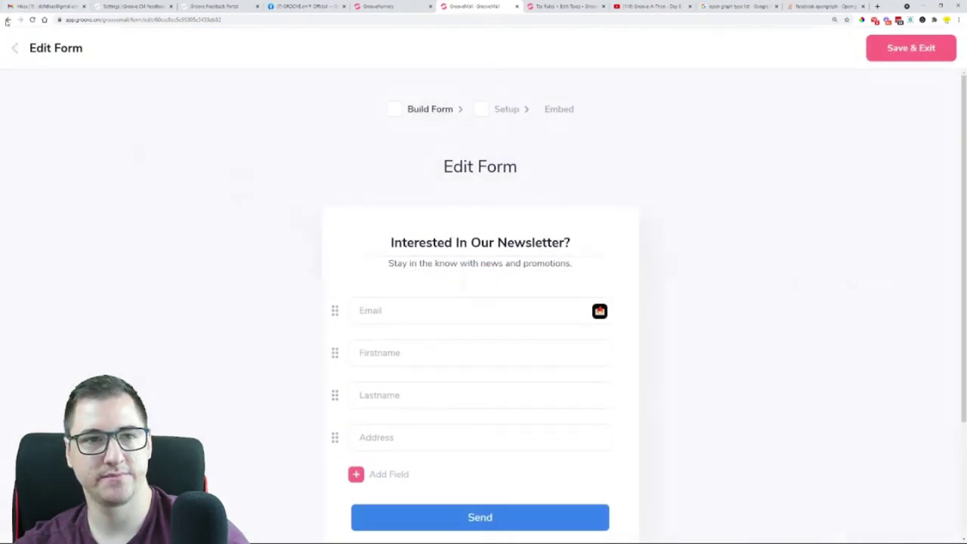
left_click(7, 20)
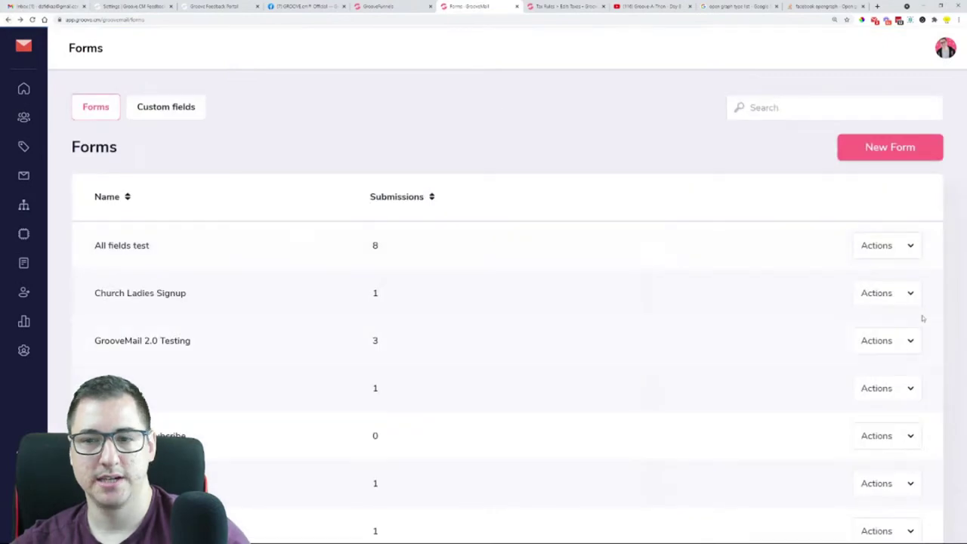
Copy the raw HTML embed code of the Church Ladies Signup form
left_click(912, 294)
left_click(884, 326)
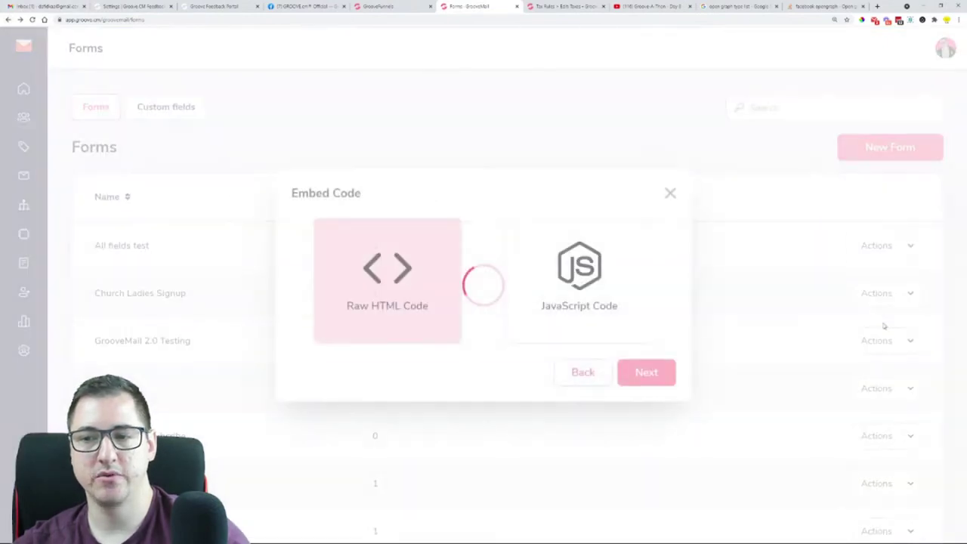
left_click(670, 380)
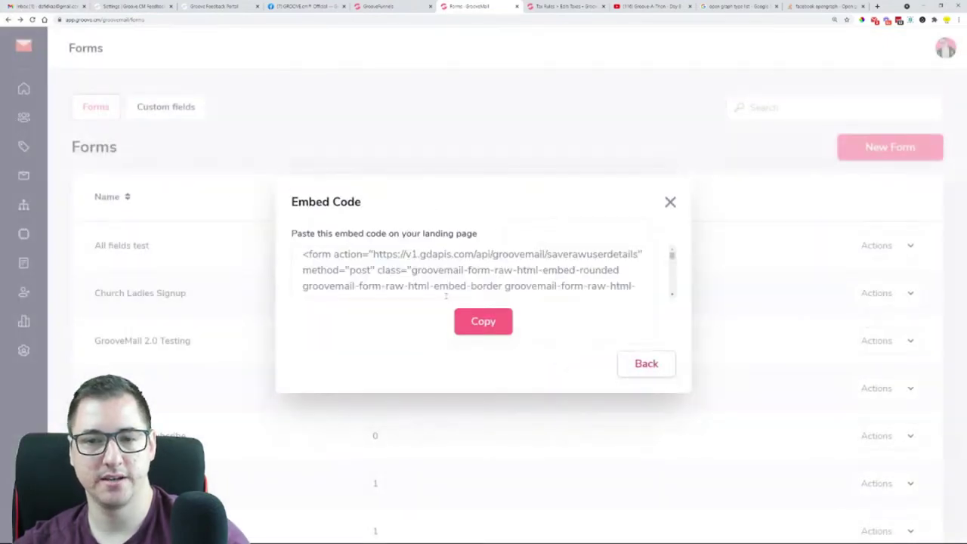
left_click(484, 321)
left_click(670, 202)
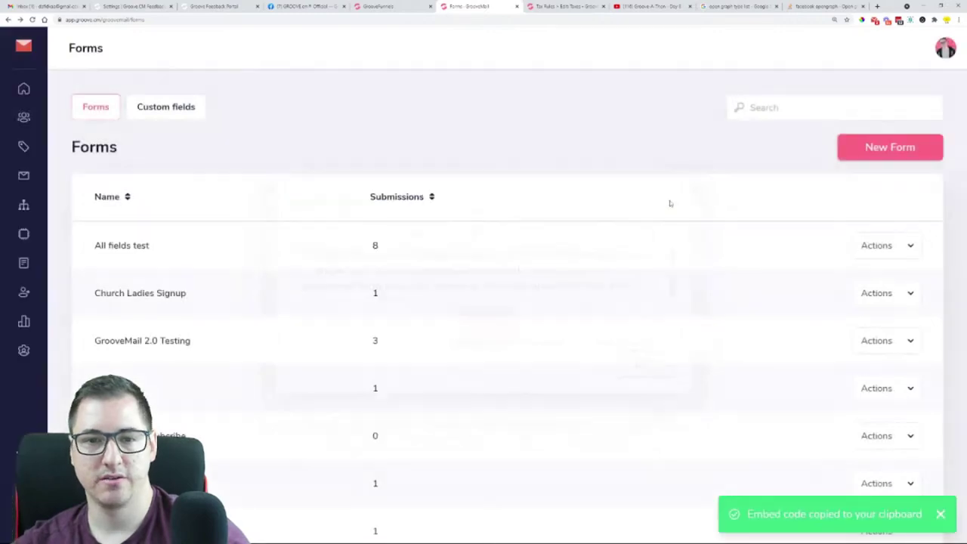
Return to the GroovePages editor and paste the copied form code into the embed element's source, saving it
left_click(386, 7)
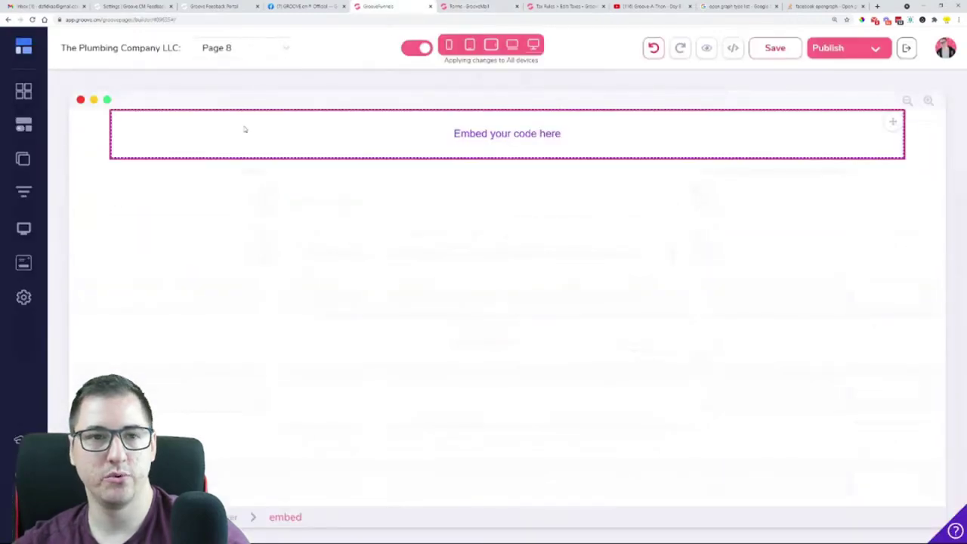
left_click(244, 129)
left_click(83, 139)
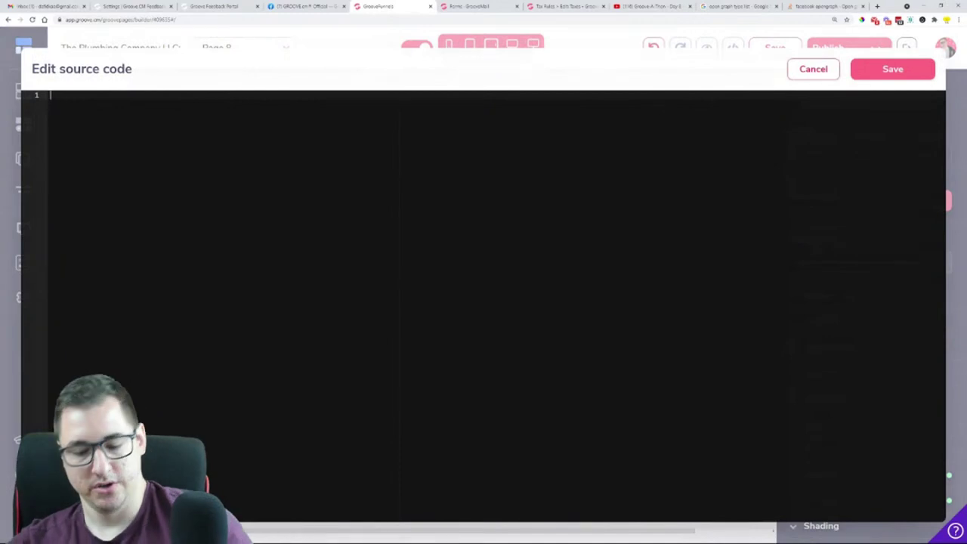
key("ctrl+v")
left_click(893, 69)
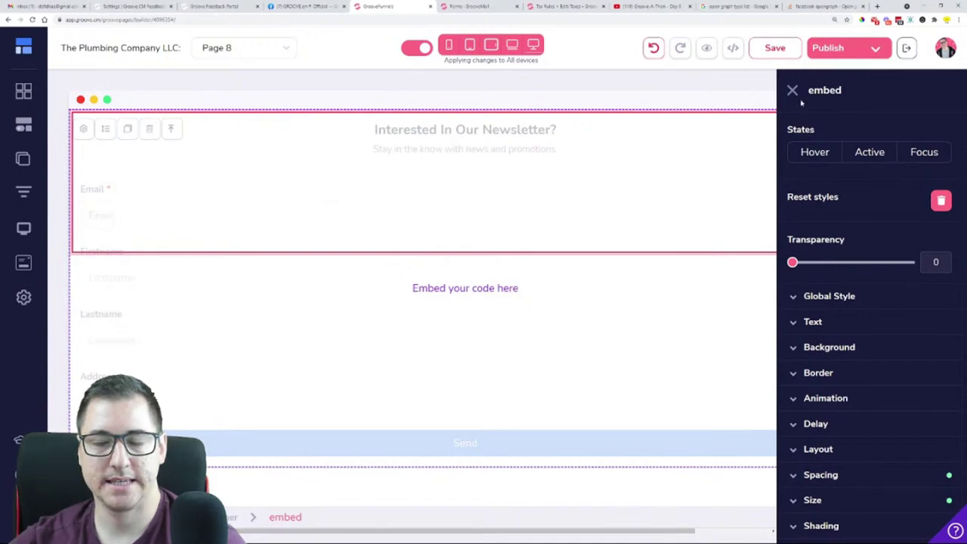
left_click(793, 91)
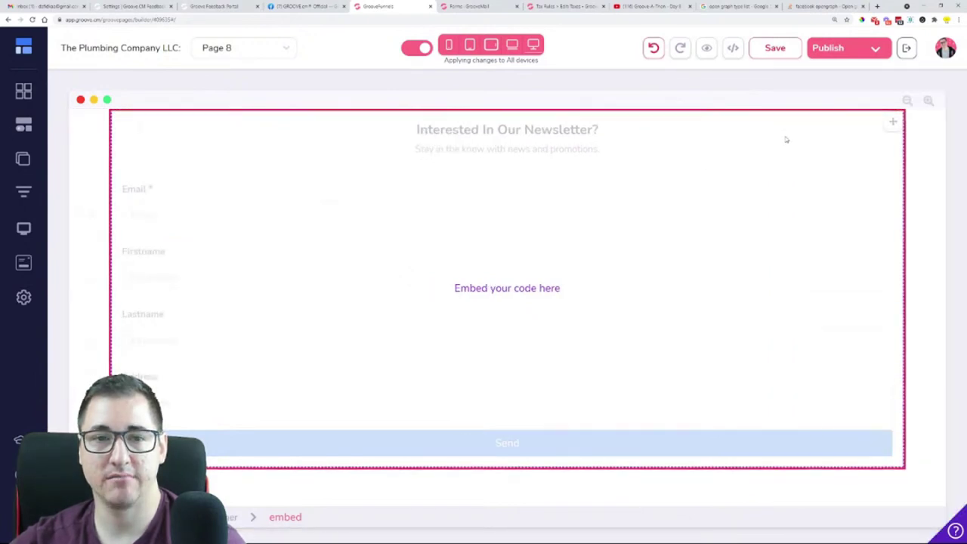
Set the embedded form's width to 35% relative to its parent
left_click(772, 161)
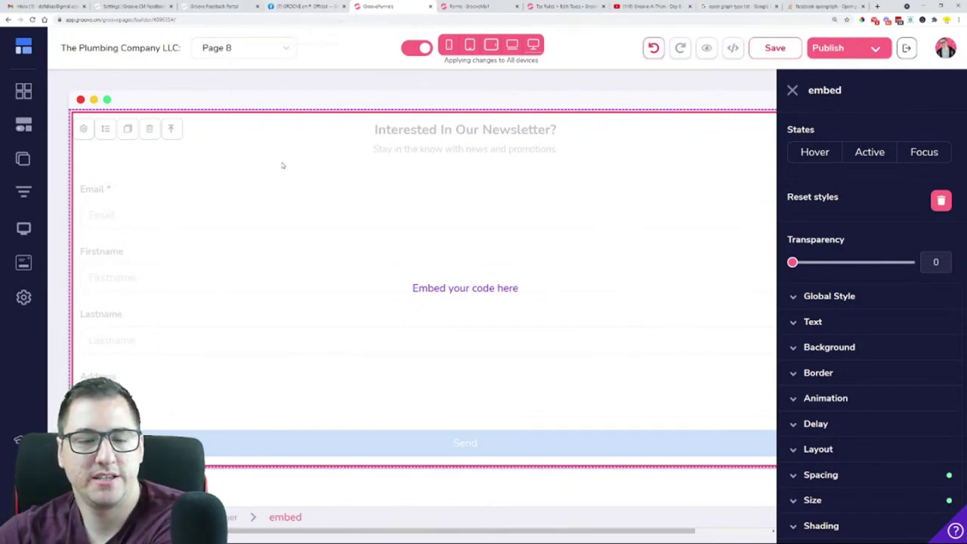
left_click(464, 6)
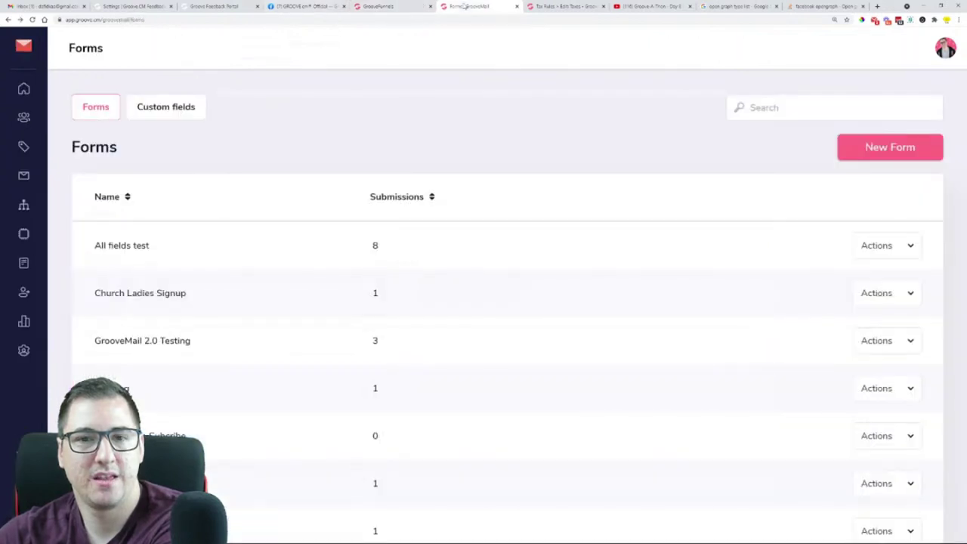
left_click(401, 6)
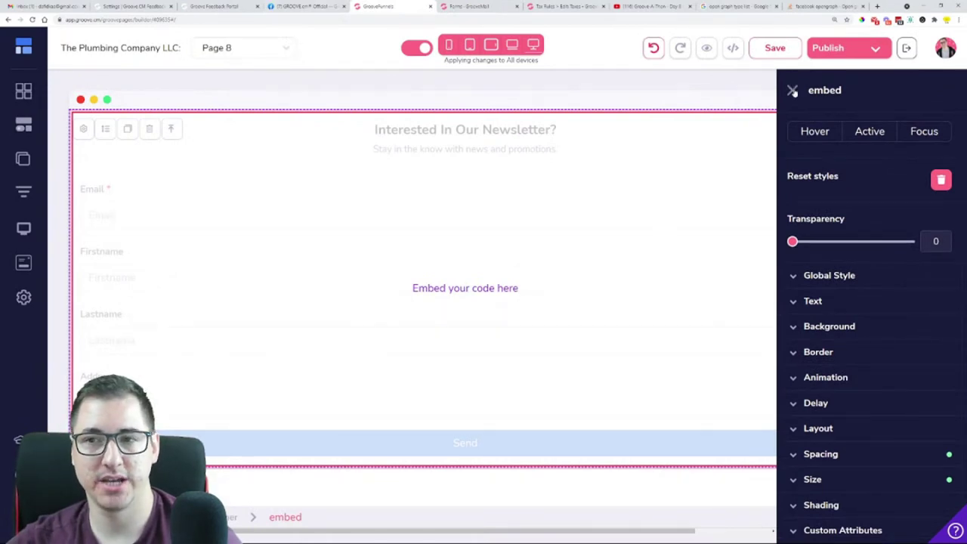
left_click(834, 480)
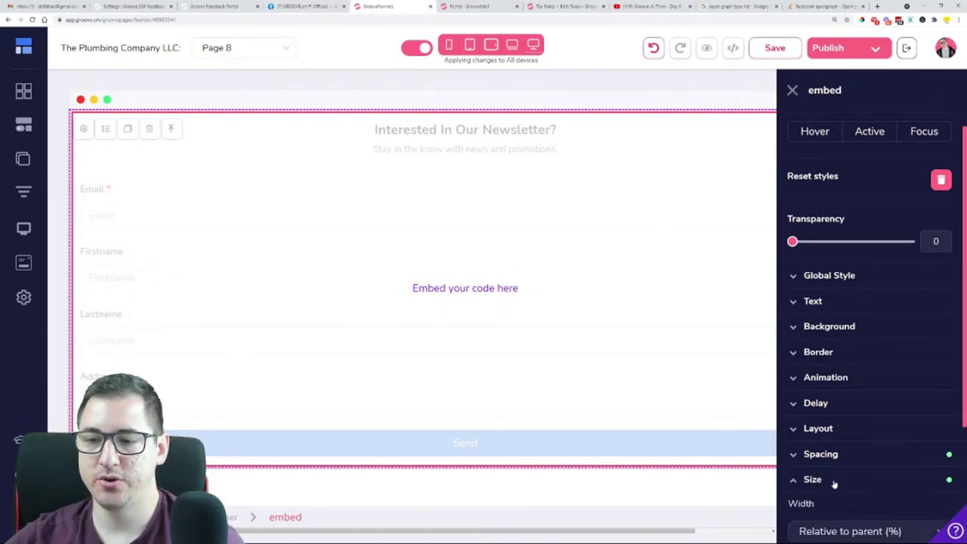
scroll(873, 371, "down", 3)
left_click_drag(910, 392, 834, 393)
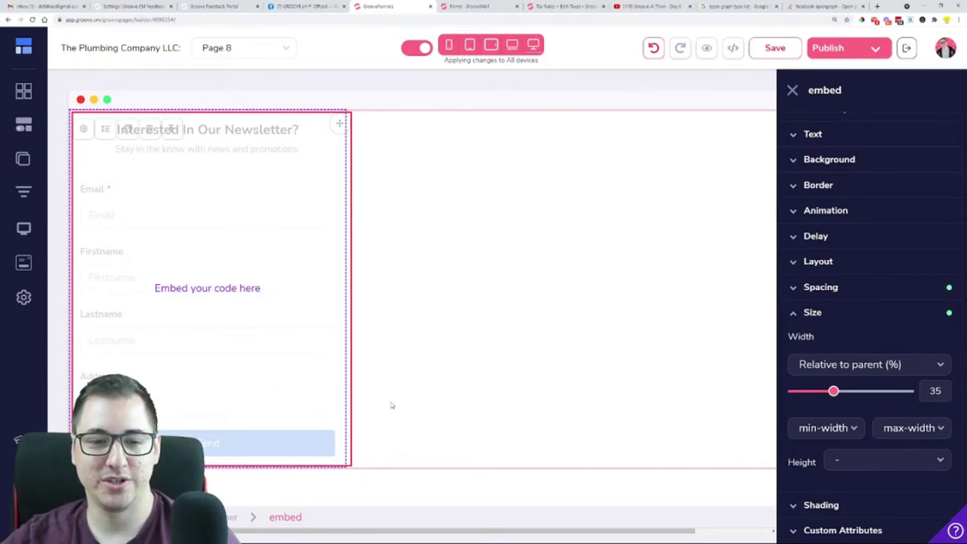
Center the form in its parent container using a vertical flex layout with centered secondary alignment, and close the settings
left_click(231, 519)
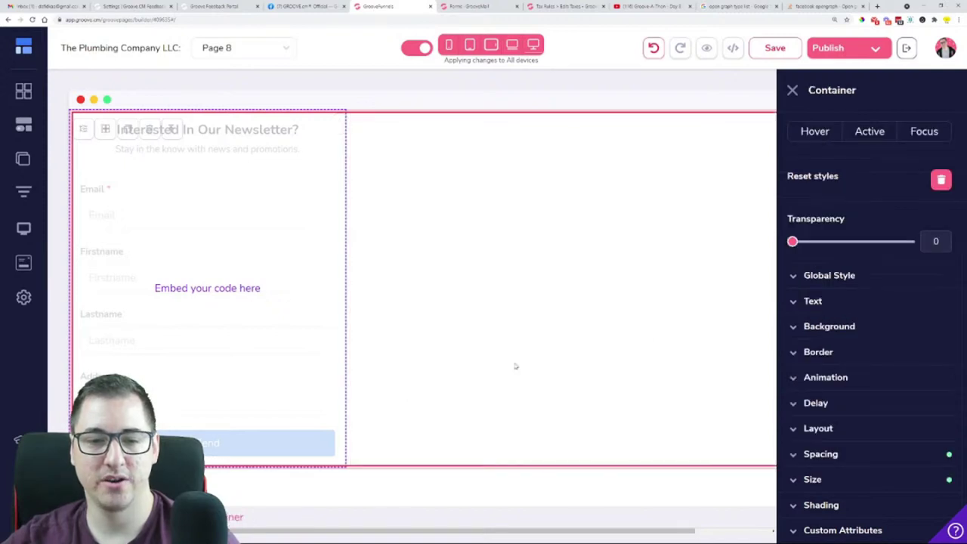
left_click(818, 428)
scroll(859, 410, "down", 3)
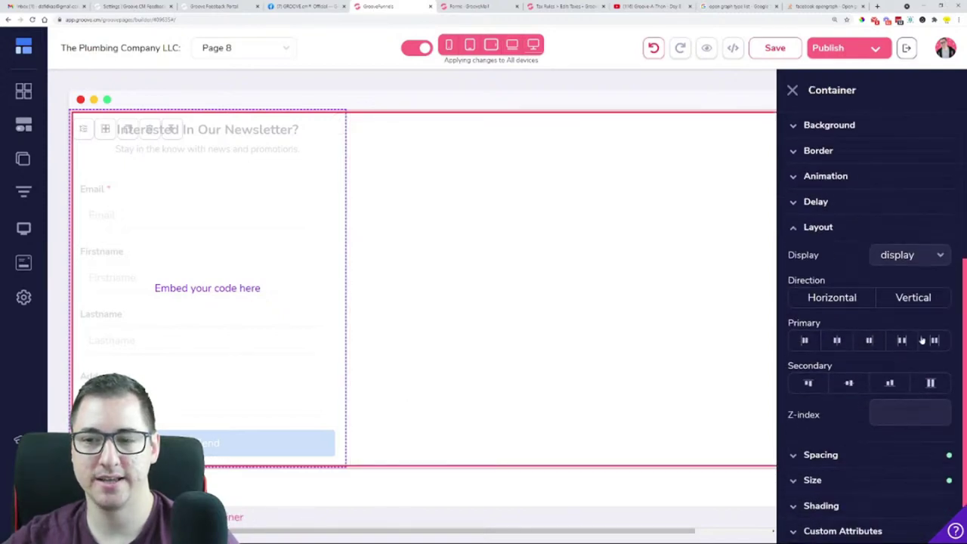
left_click(865, 384)
left_click(860, 385)
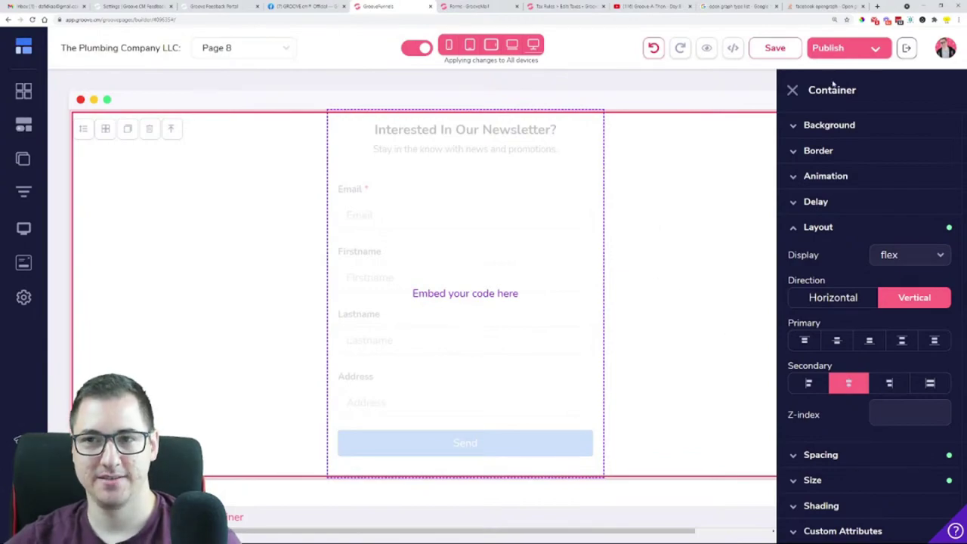
left_click(792, 90)
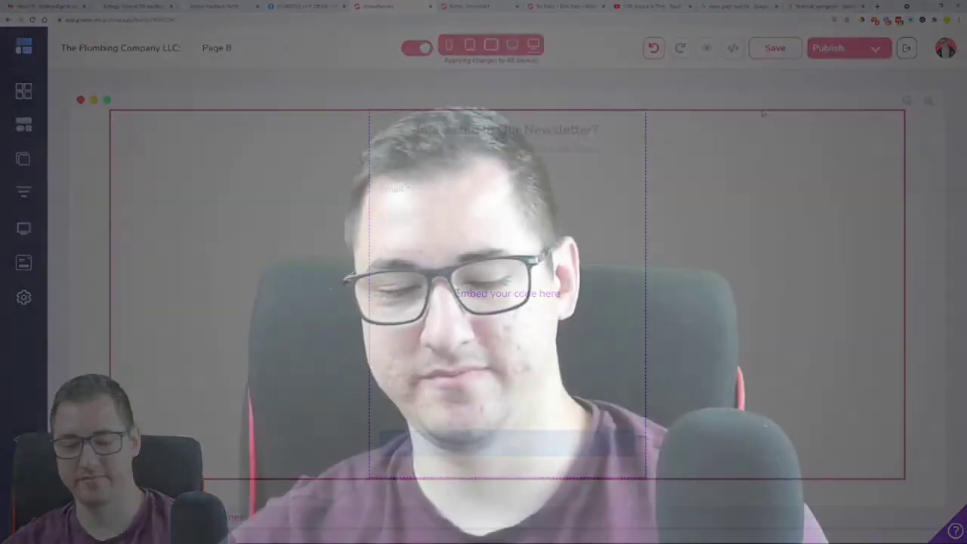
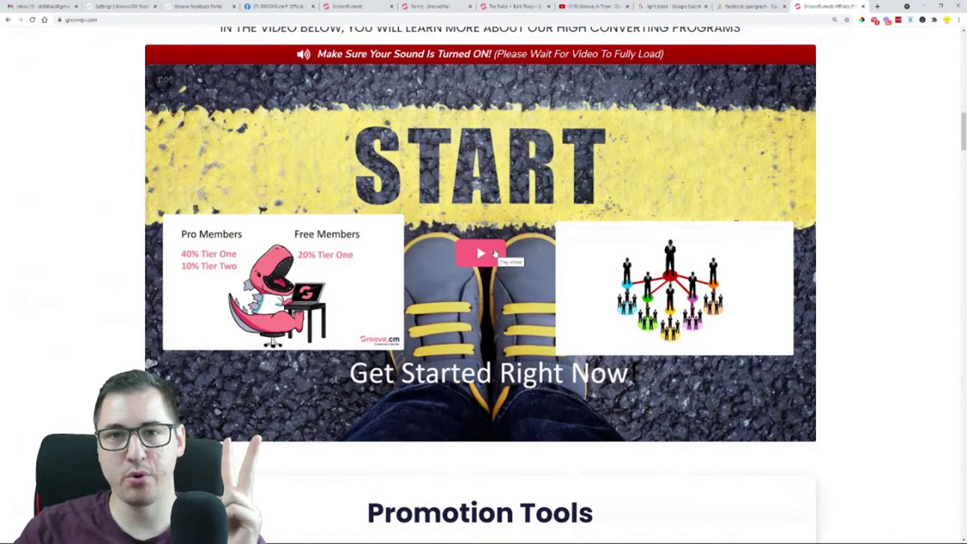
Play the introductory video on the groovejv.com affiliate program page
scroll(495, 254, "up", 1)
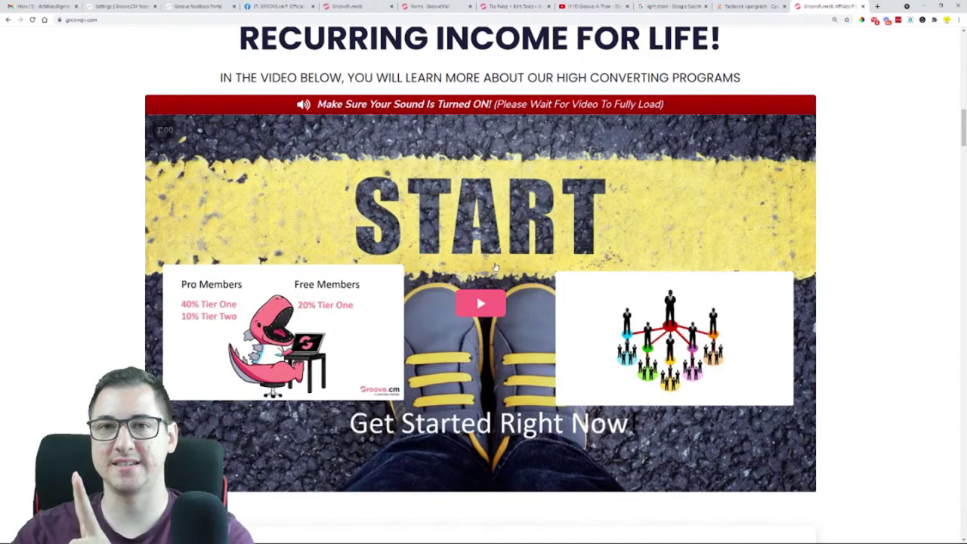
left_click(479, 302)
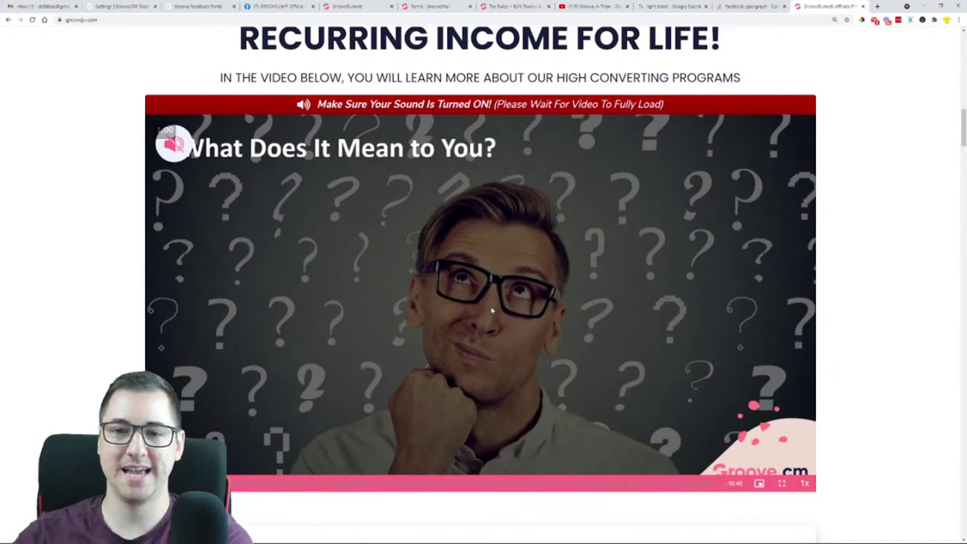
Look over the Promotion Tools section below the video on the affiliate program page
scroll(492, 310, "down", 1)
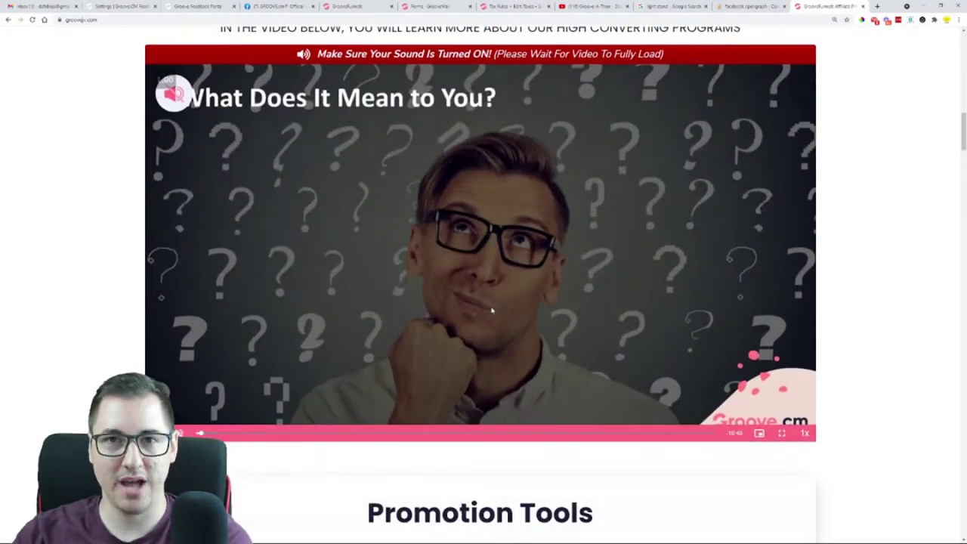
scroll(491, 310, "down", 9)
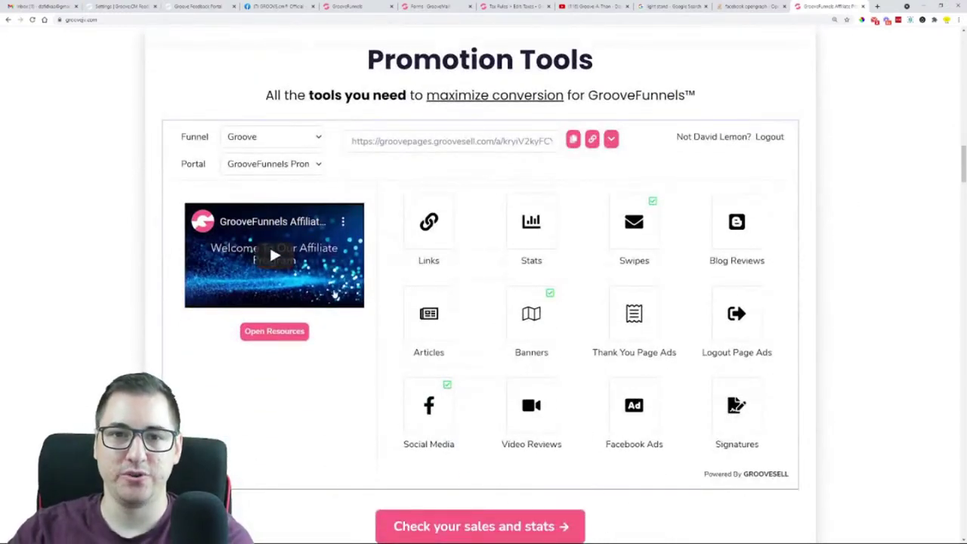
scroll(483, 302, "down", 6)
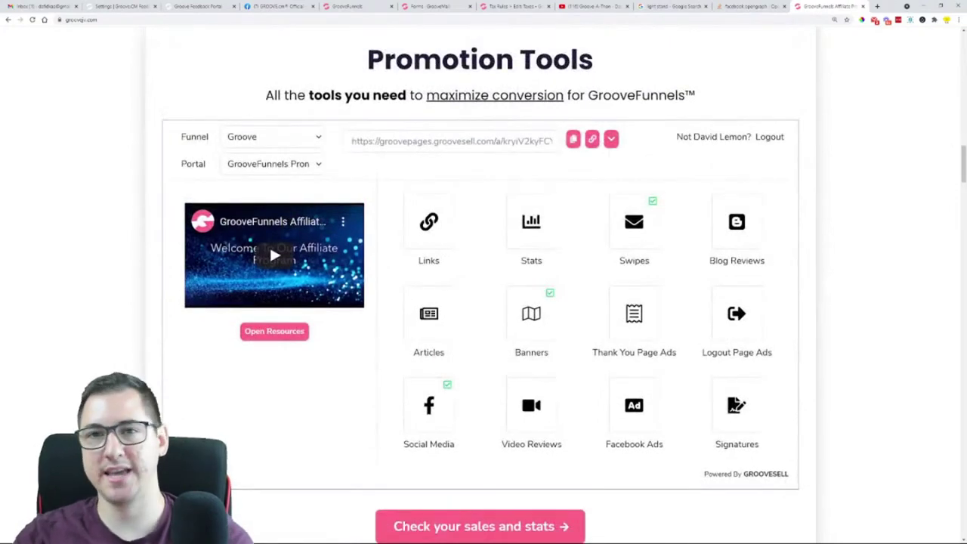
scroll(771, 108, "up", 1)
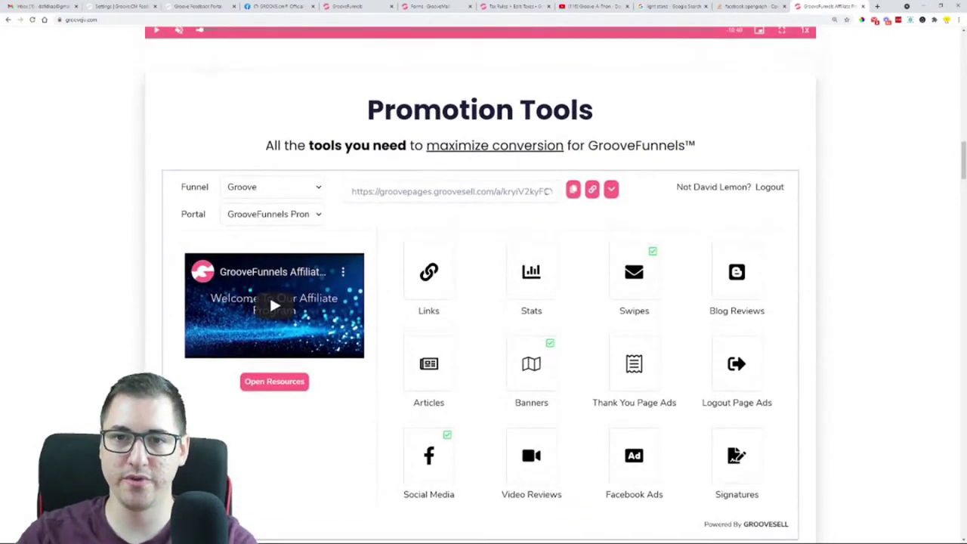
Switch to the YouTube video page, open the Groove.cm channel and search within it for "bonus"
left_click(593, 6)
scroll(522, 277, "up", 3)
scroll(521, 277, "down", 1)
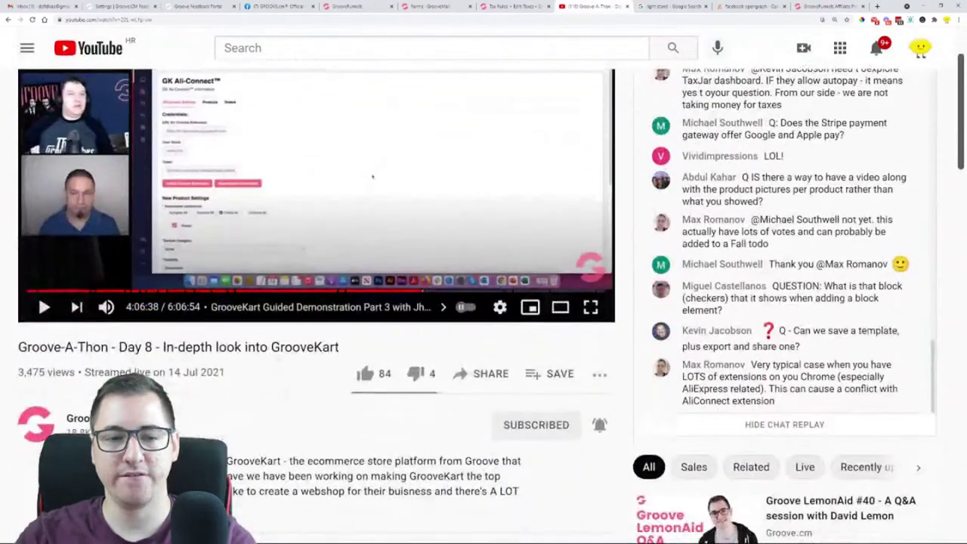
left_click(84, 418)
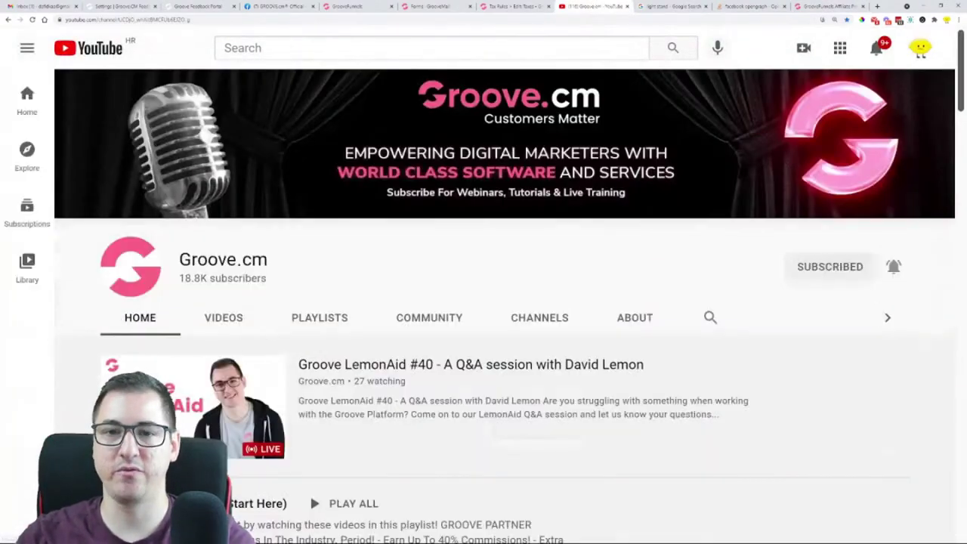
left_click(711, 317)
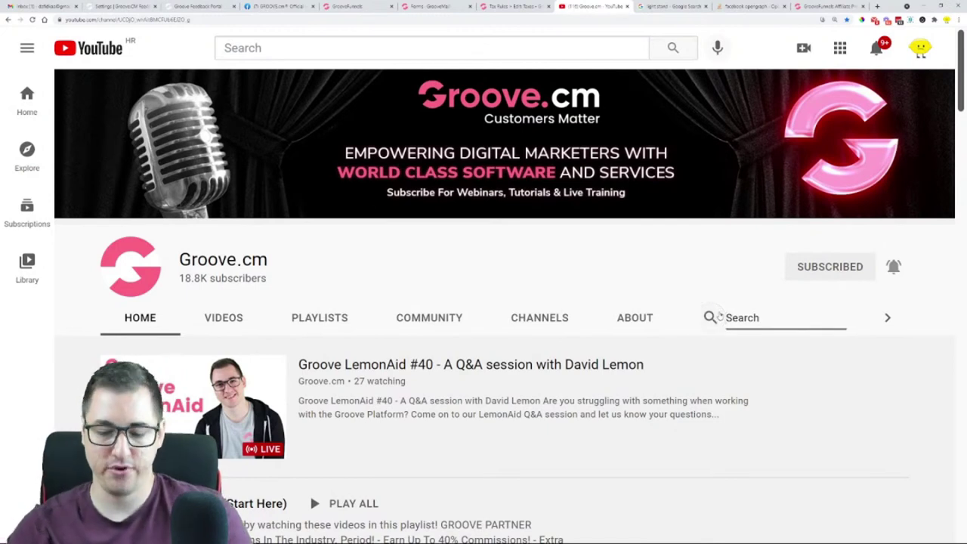
type("bonus")
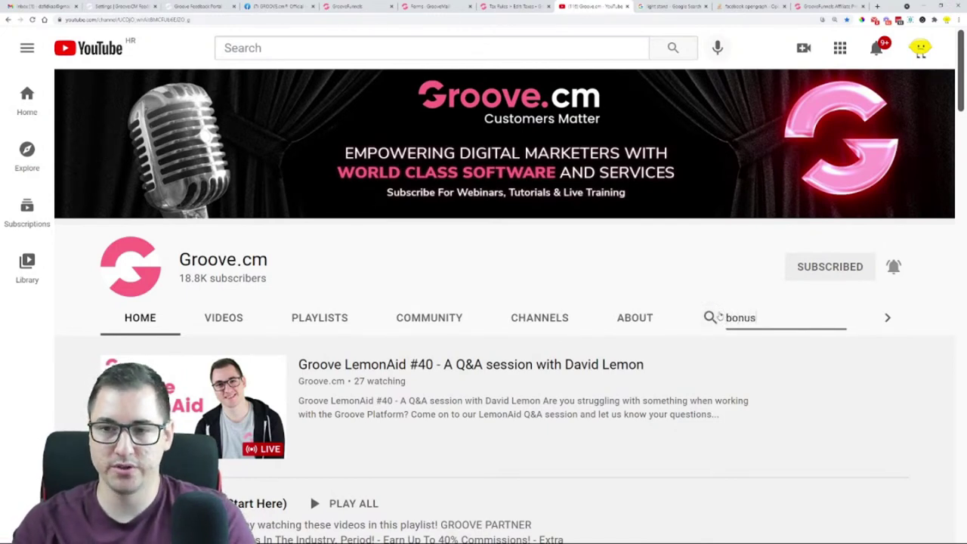
key("Return")
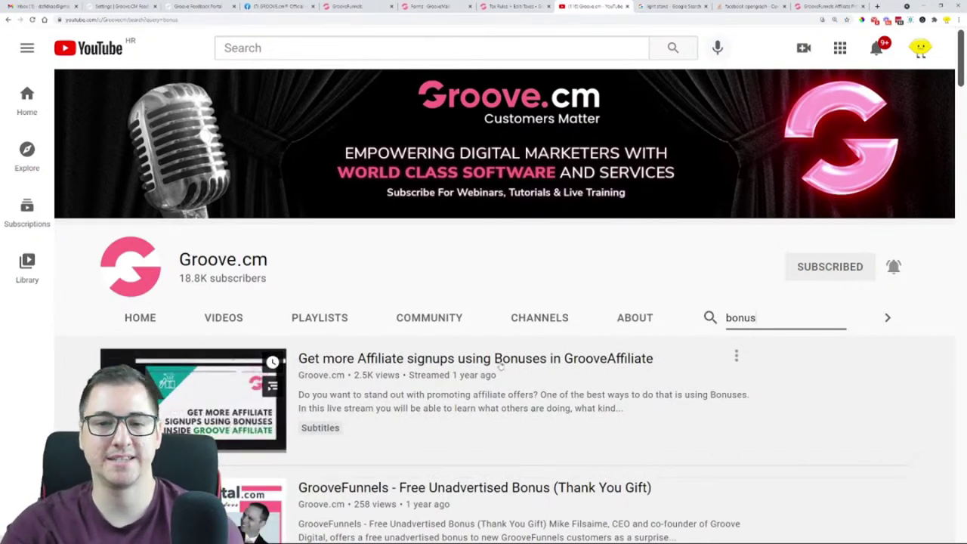
Open the video "Get more Affiliate signups using Bonuses in GrooveAffiliate" and pause it
left_click(568, 366)
left_click(296, 293)
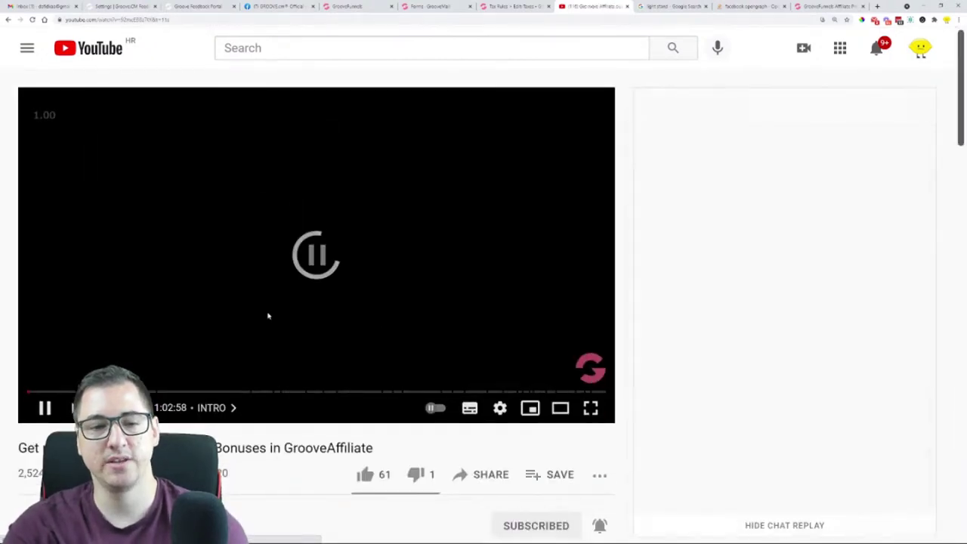
scroll(202, 366, "down", 2)
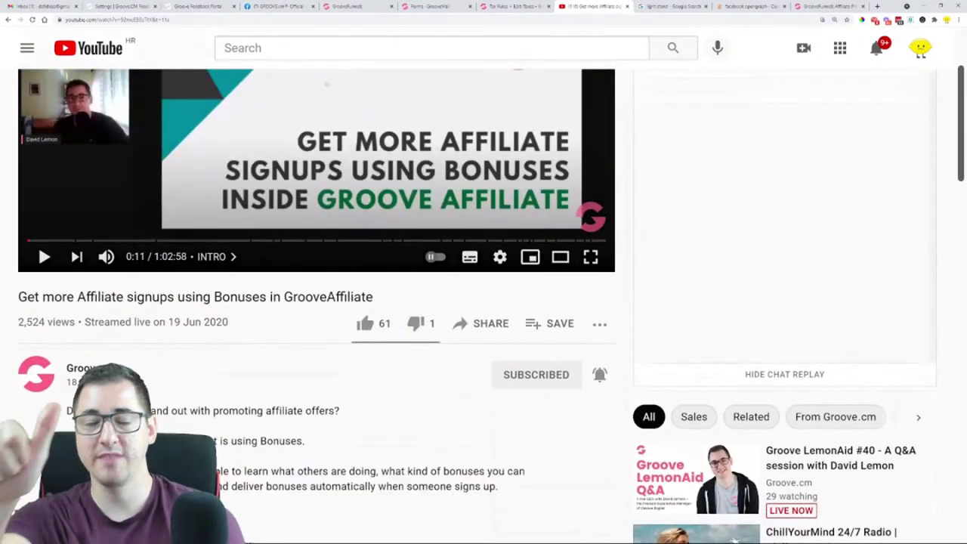
Examine the timestamps in the video description, highlighting the entries on creating, connecting and delivering bonuses
scroll(318, 303, "down", 3)
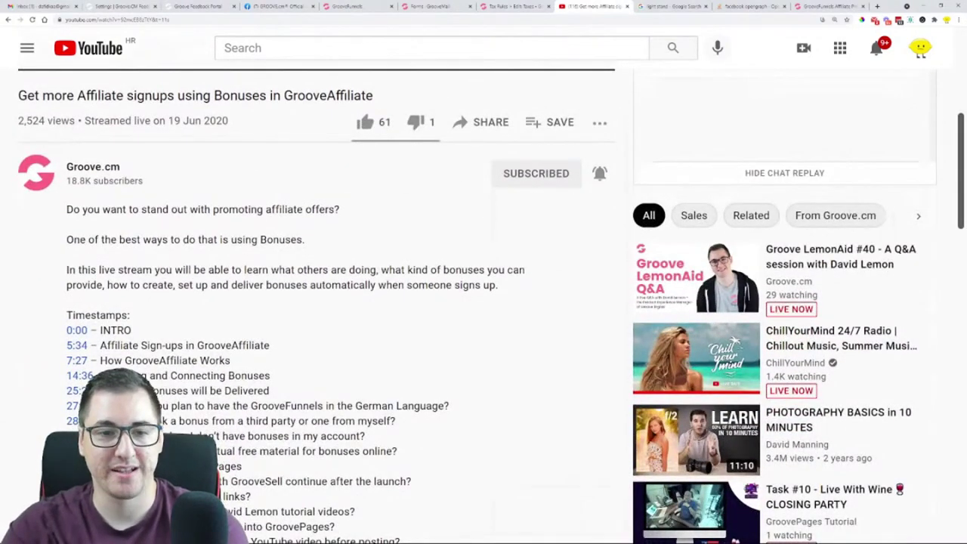
left_click_drag(286, 354, 226, 371)
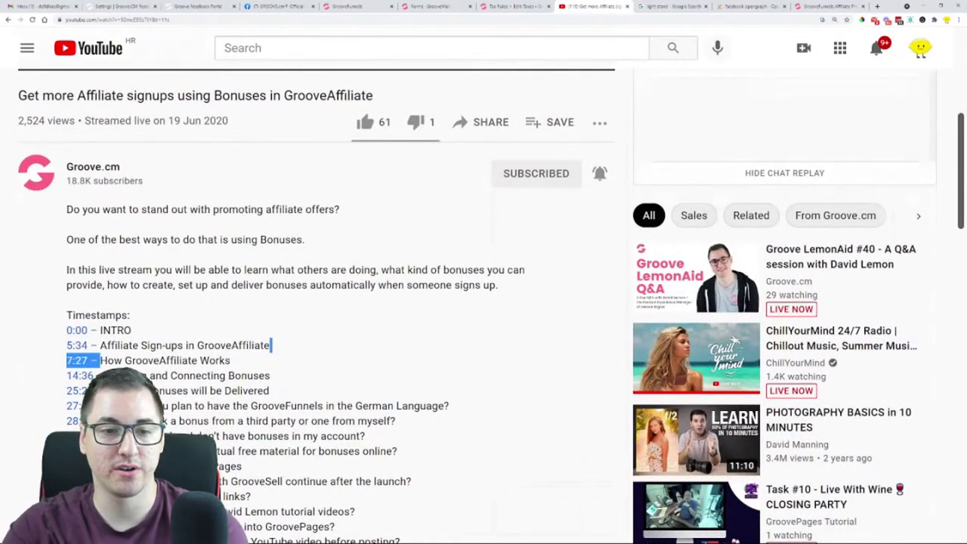
left_click_drag(66, 376, 298, 380)
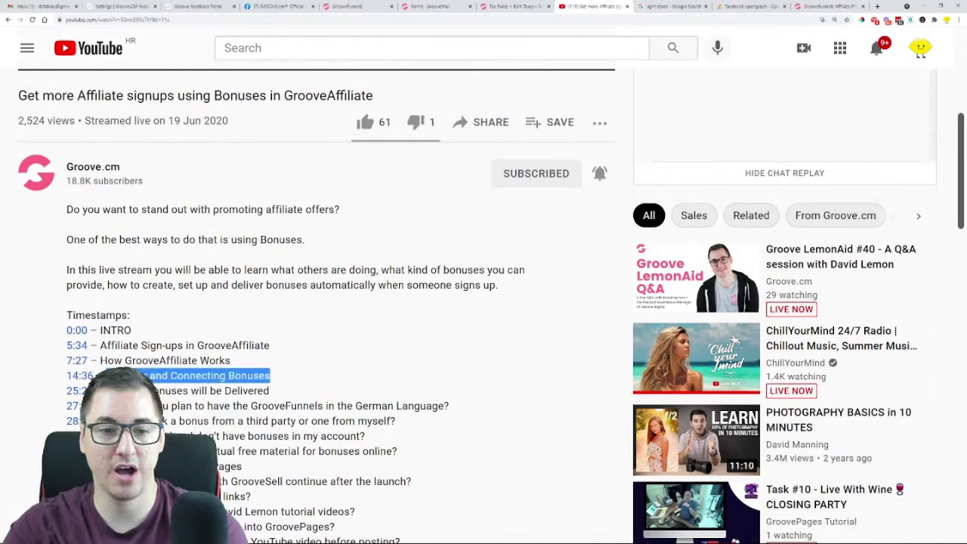
left_click_drag(67, 391, 281, 390)
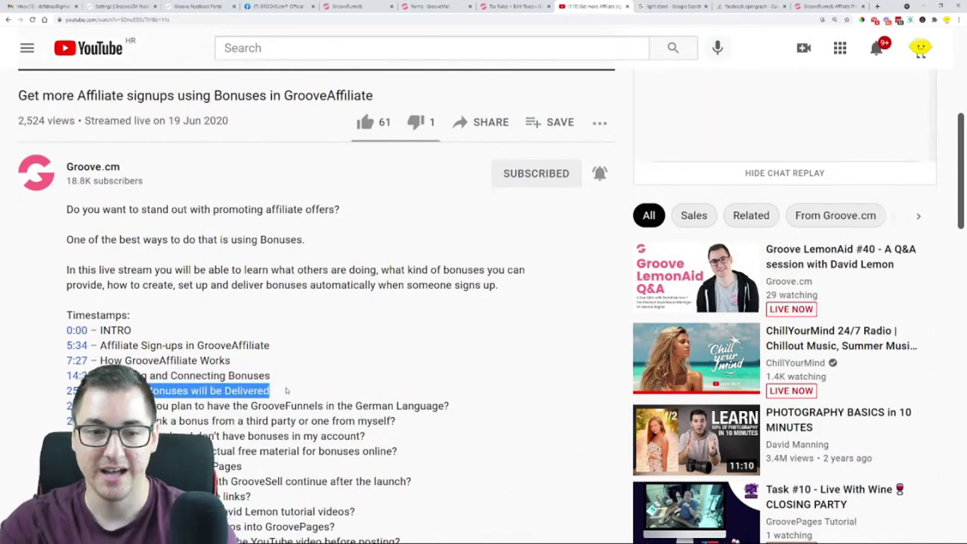
scroll(286, 391, "down", 1)
left_click_drag(273, 421, 67, 416)
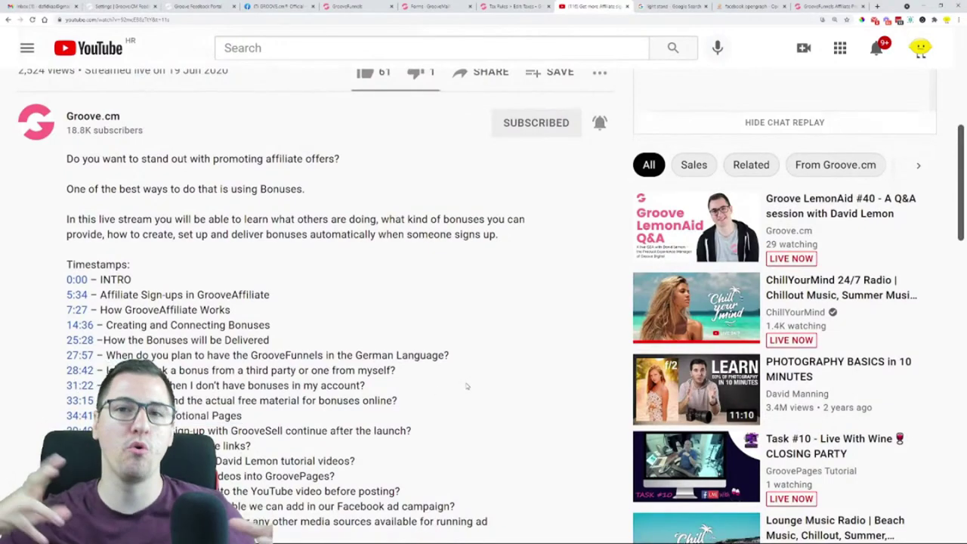
scroll(467, 386, "down", 2)
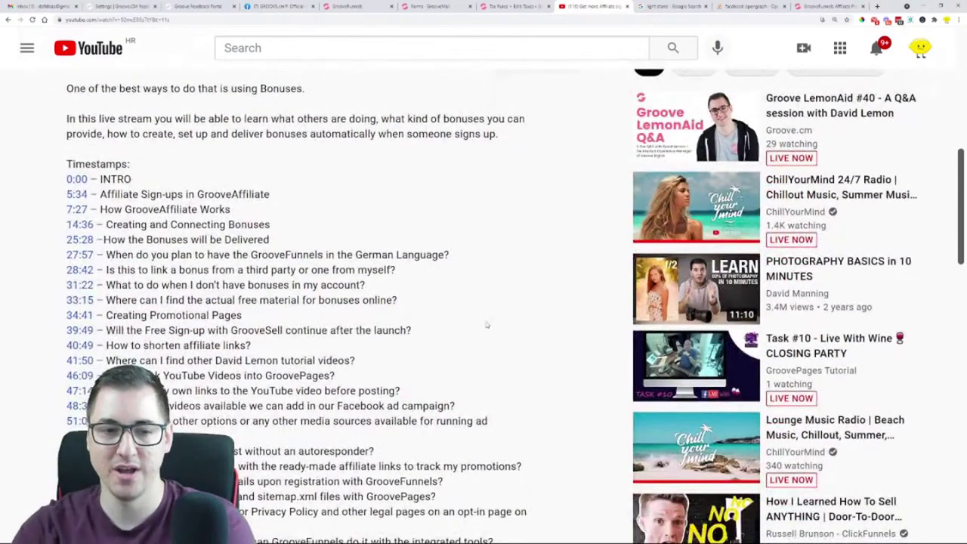
scroll(484, 325, "down", 1)
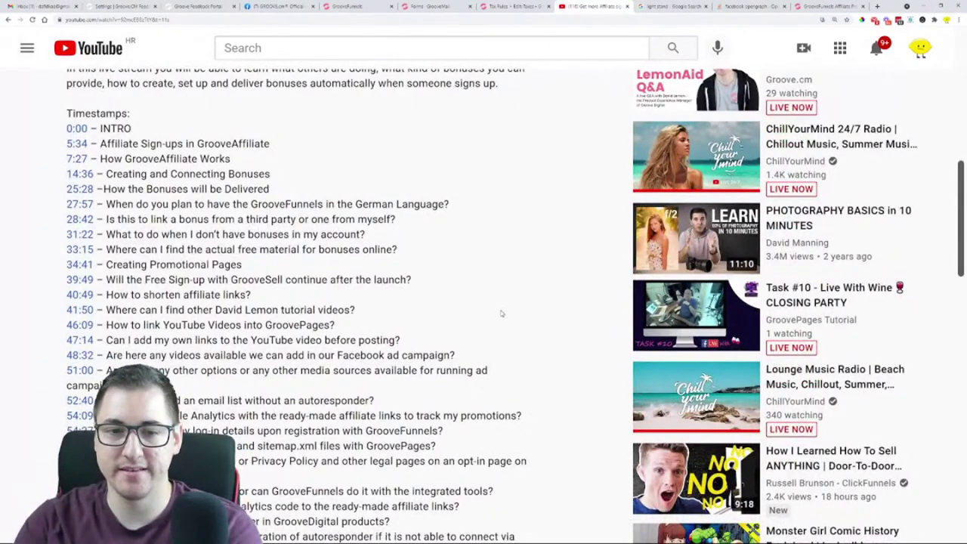
scroll(501, 313, "up", 8)
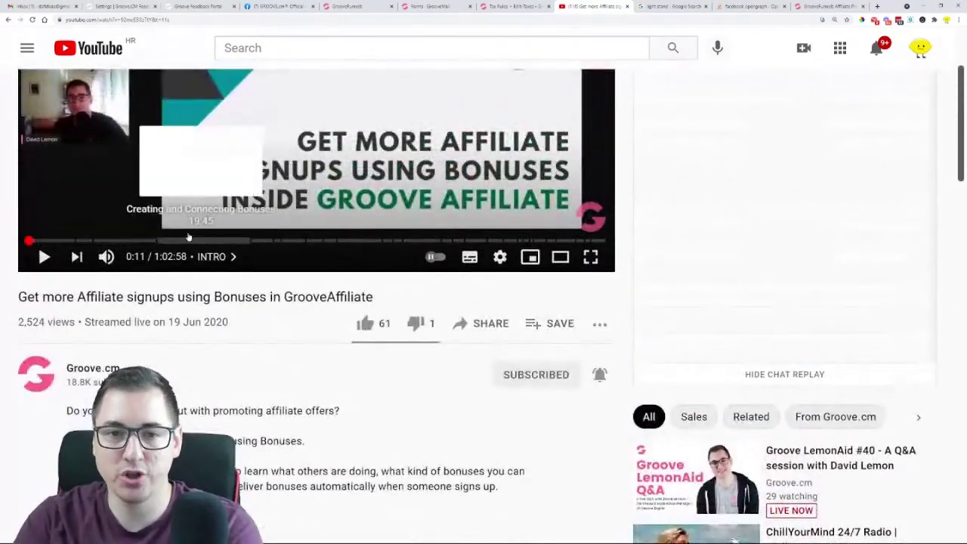
scroll(459, 475, "up", 2)
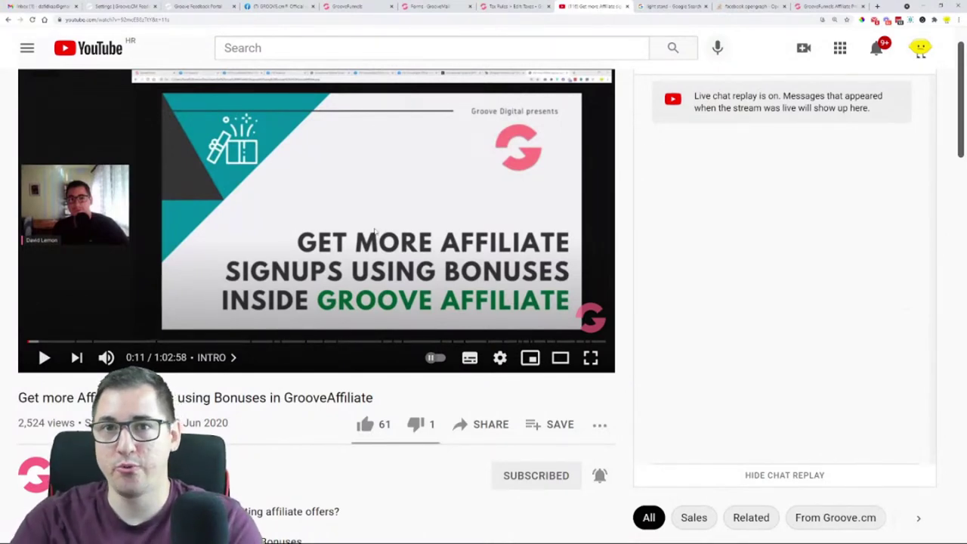
Return to the GroovePages editor and open the GrooveAffiliate app from the app switcher in a separate browser tab
left_click(344, 6)
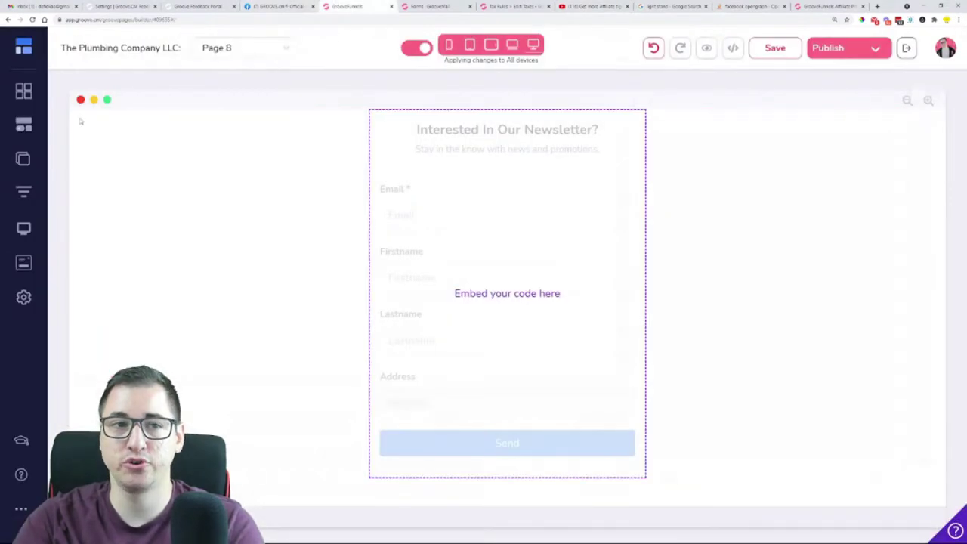
left_click(25, 50)
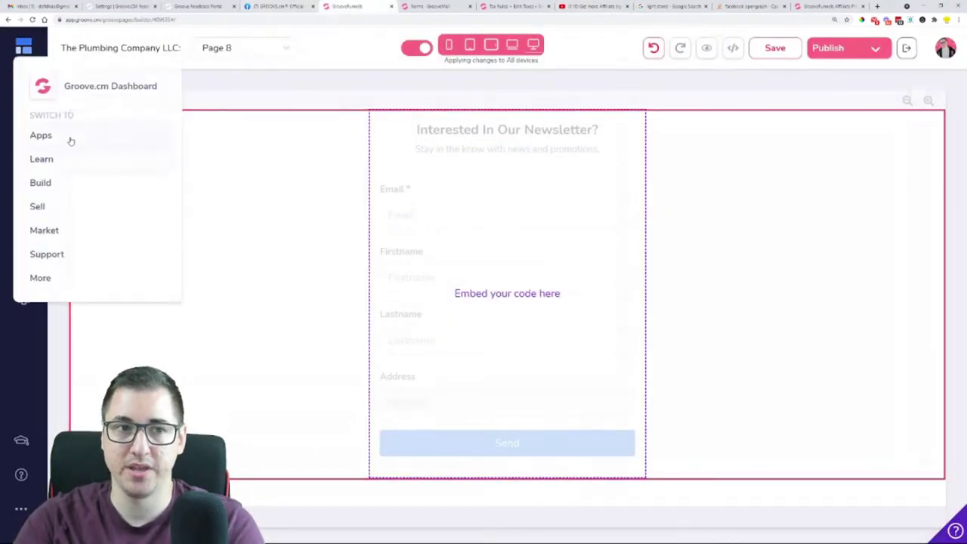
mouse_move(70, 142)
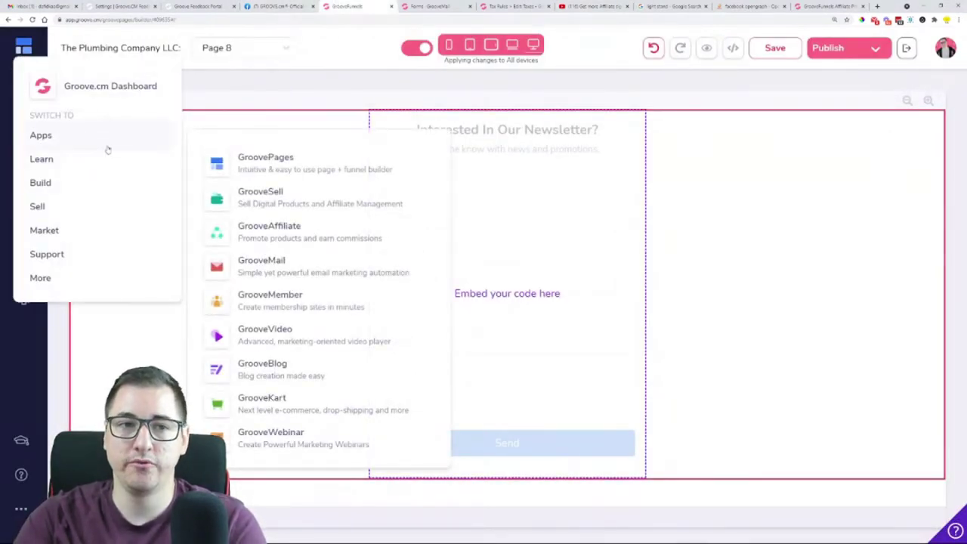
mouse_move(121, 139)
left_click(265, 236)
left_click(386, 7)
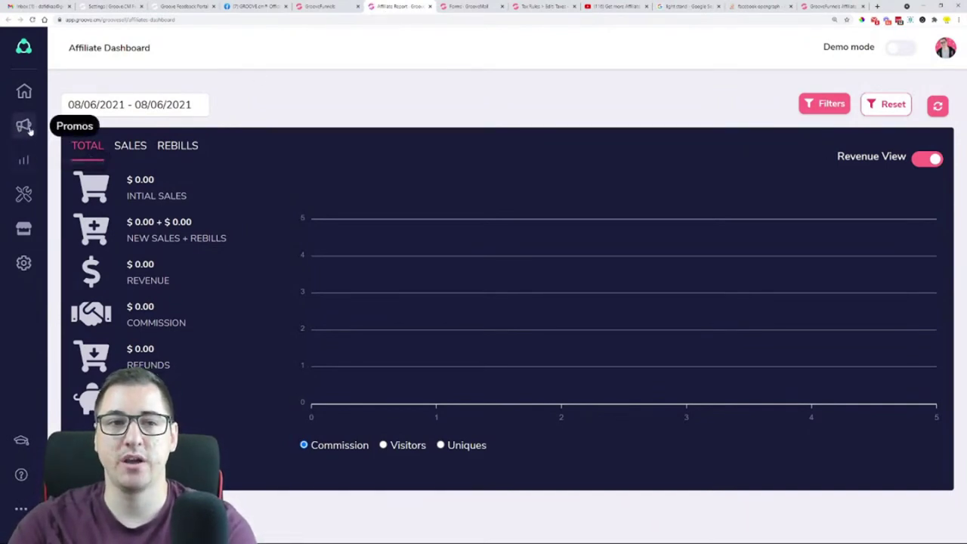
Open the affiliate Promotions And Links page and review the funnel list, highlighting the Groove funnel's row
left_click(24, 127)
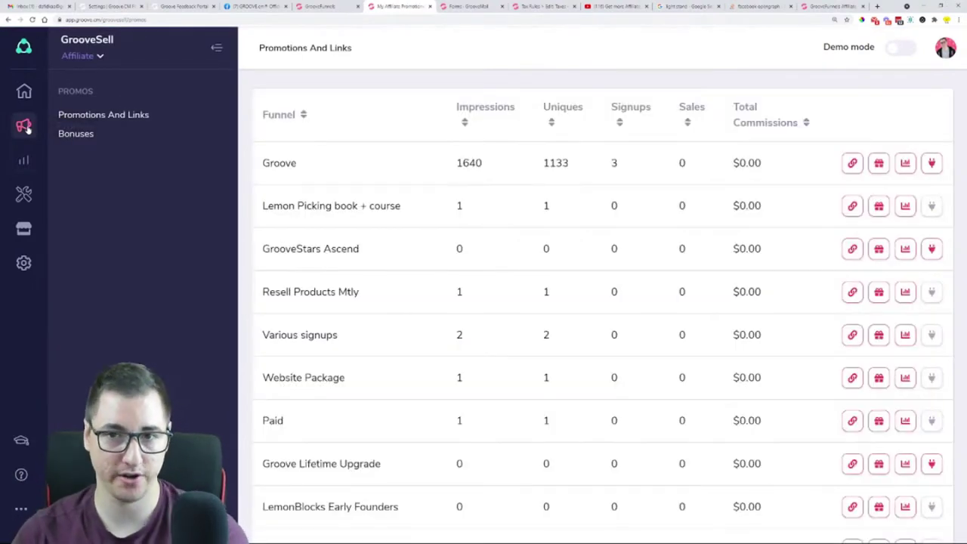
left_click_drag(263, 171, 621, 168)
scroll(653, 190, "down", 3)
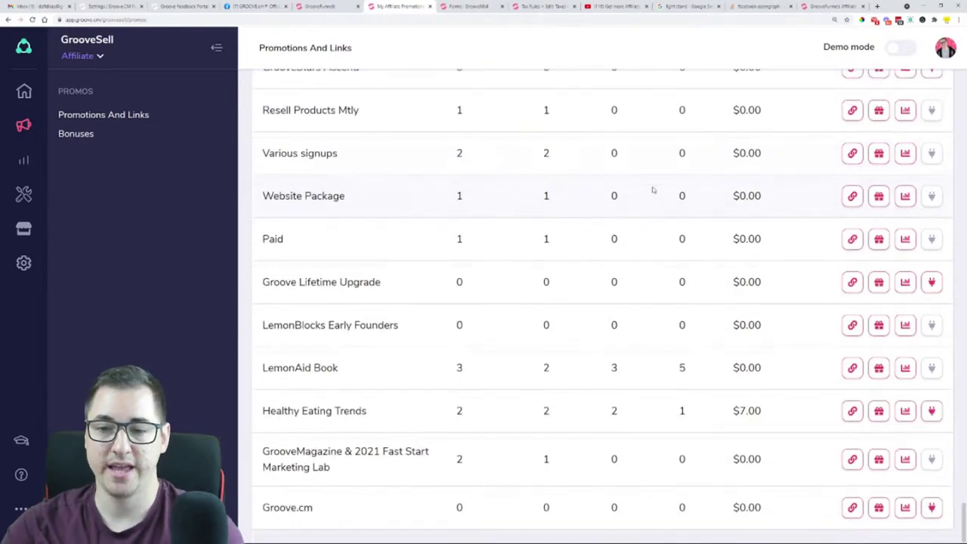
scroll(627, 196, "up", 3)
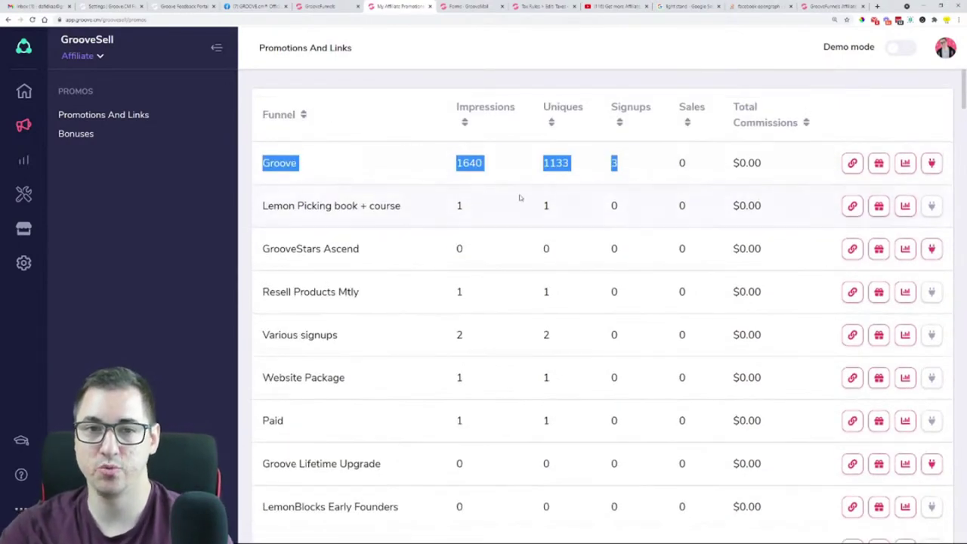
left_click(848, 126)
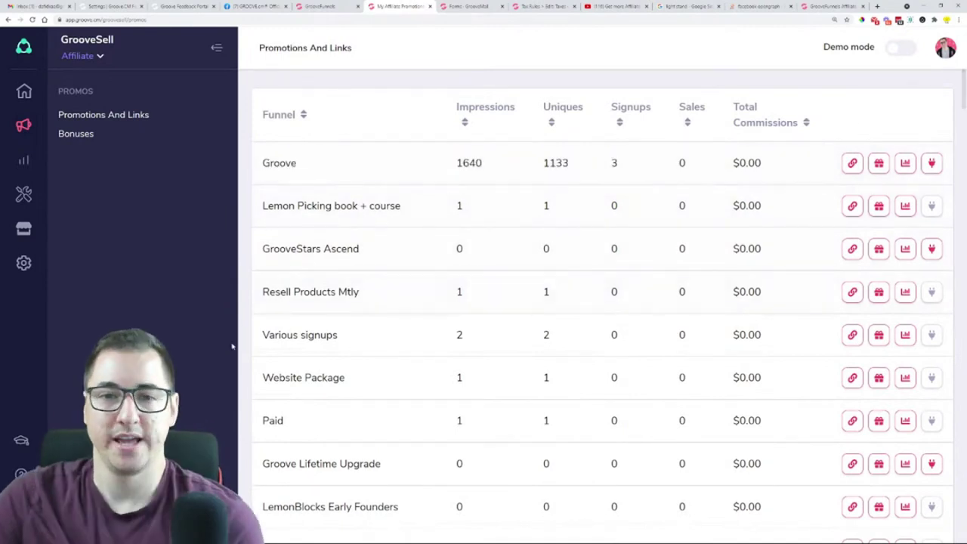
Collapse the side navigation, then view the Groove funnel's promotion links and close them
left_click(219, 49)
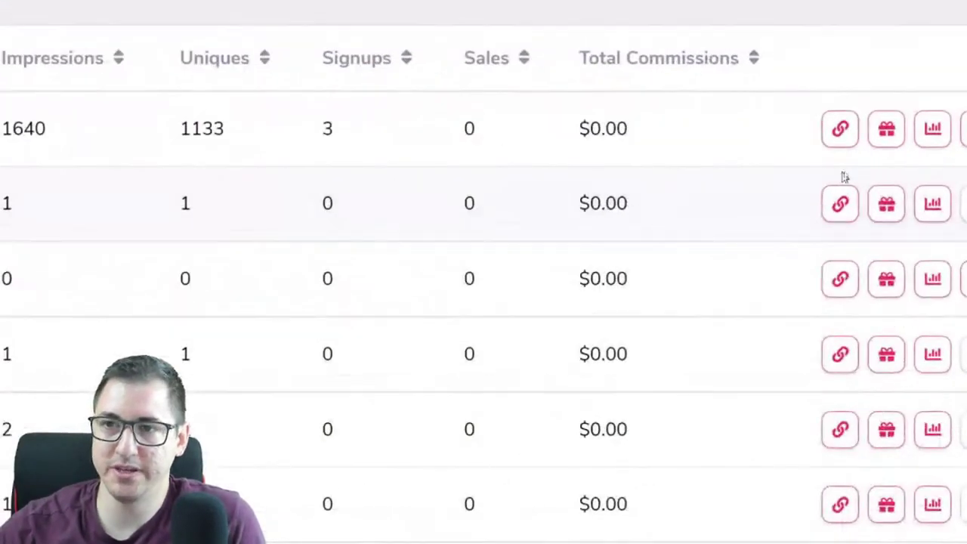
left_click(742, 131)
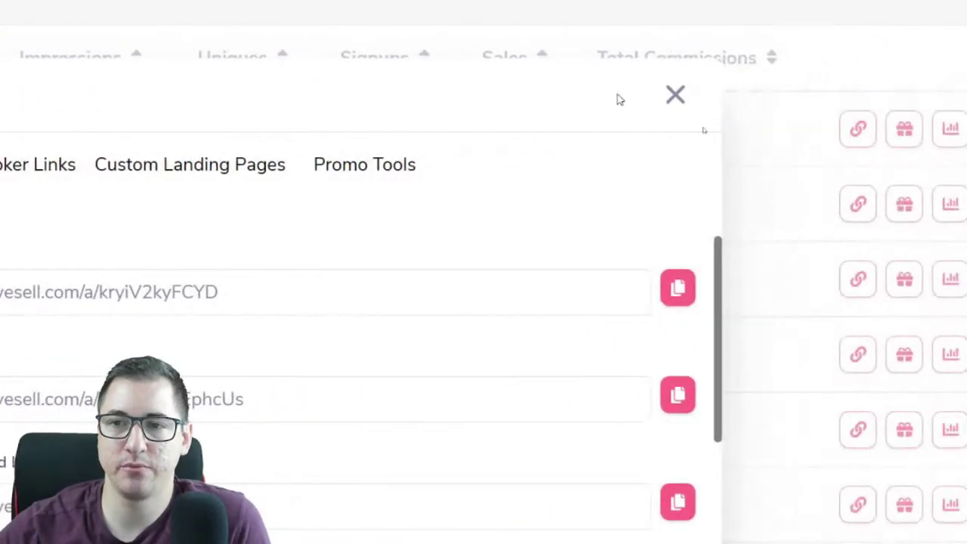
left_click(888, 96)
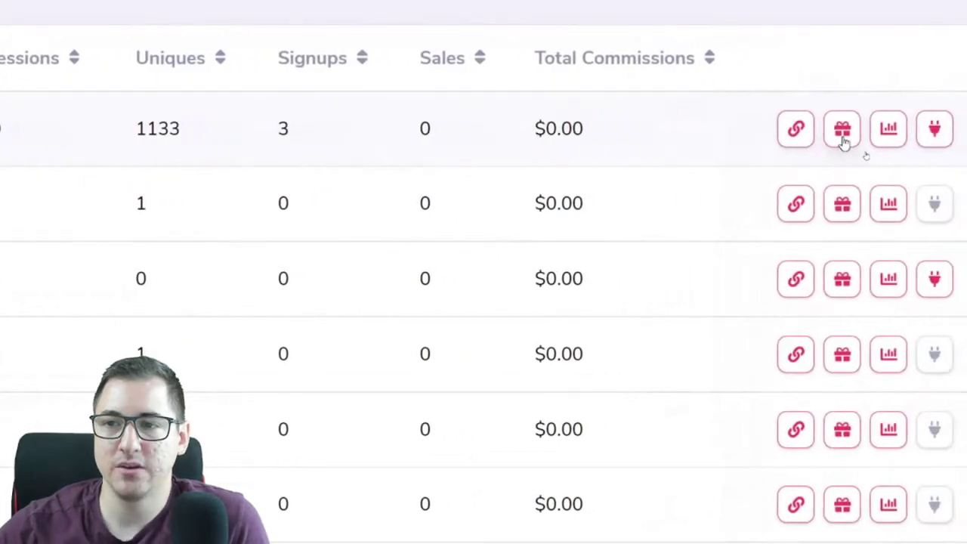
Open the Groove funnel's affiliate bonuses and view the bonuses selectable for the GrooveFunnels Trial plan
left_click(848, 142)
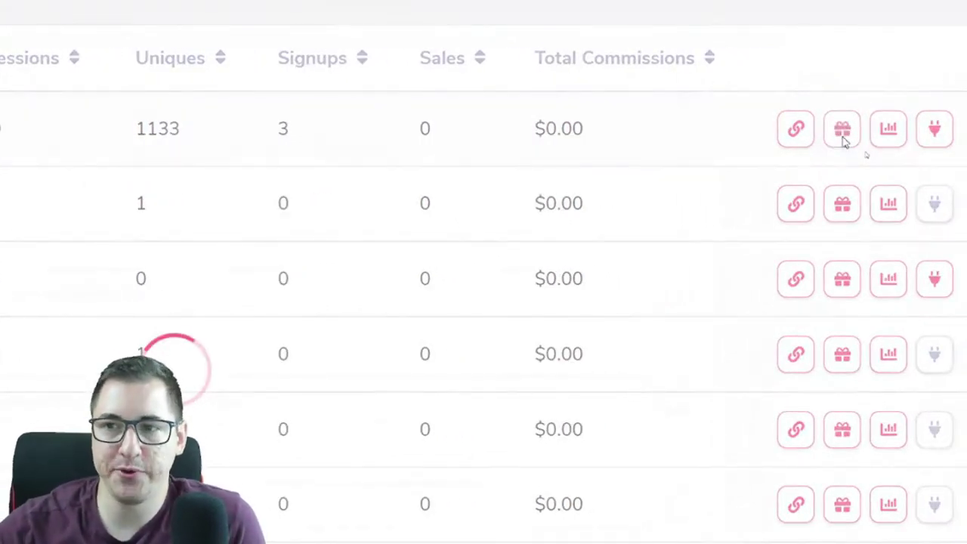
left_click(844, 138)
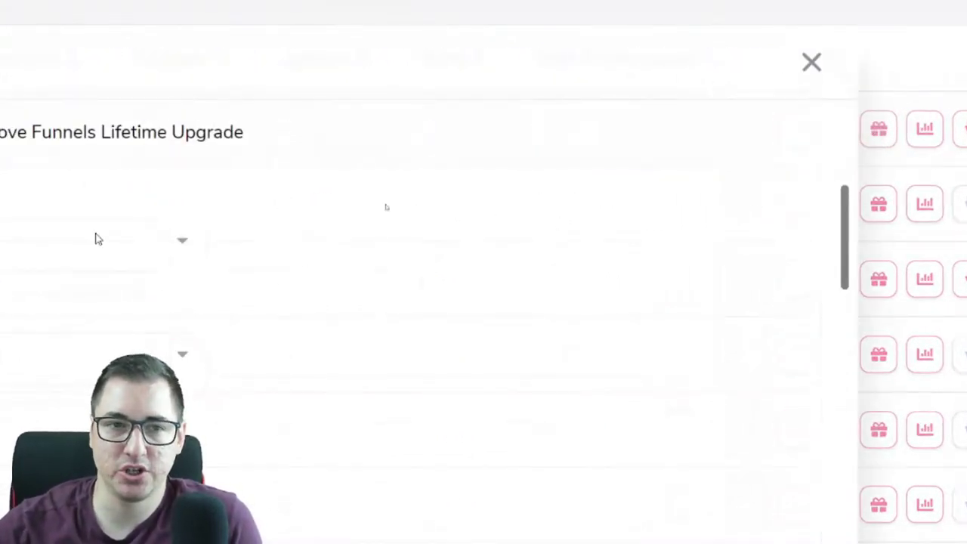
left_click(345, 245)
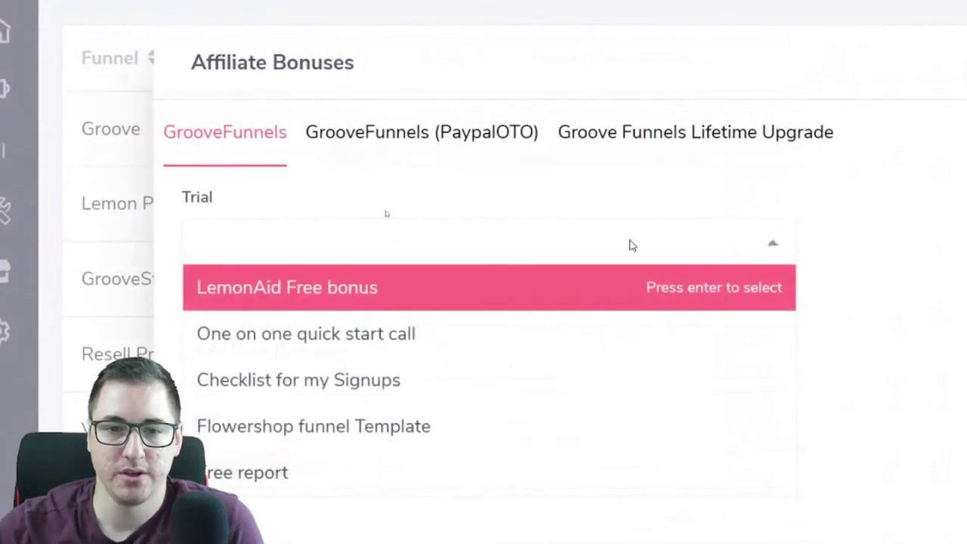
left_click(408, 189)
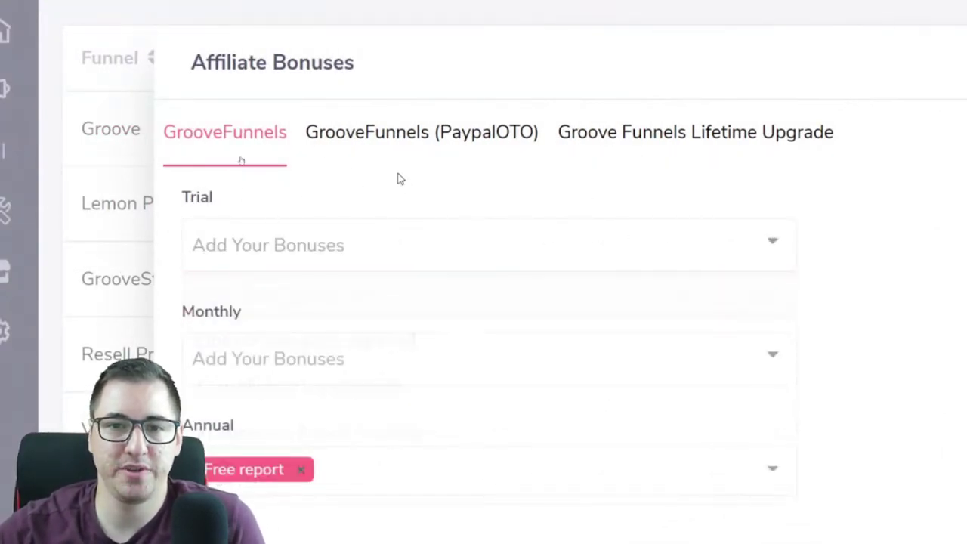
View the bonuses selectable for Groove Funnels Lifetime Upgrade GF1 and close the affiliate bonuses
left_click(697, 138)
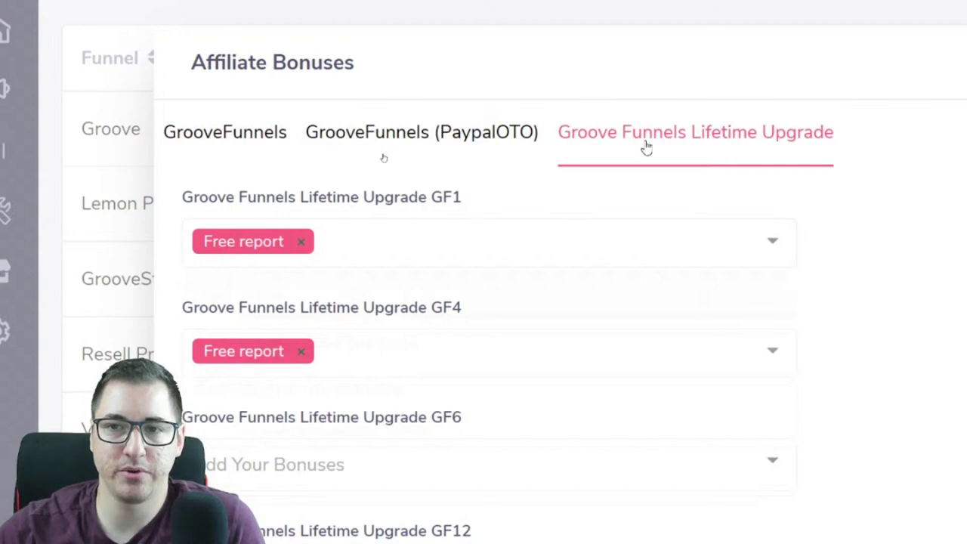
left_click(444, 261)
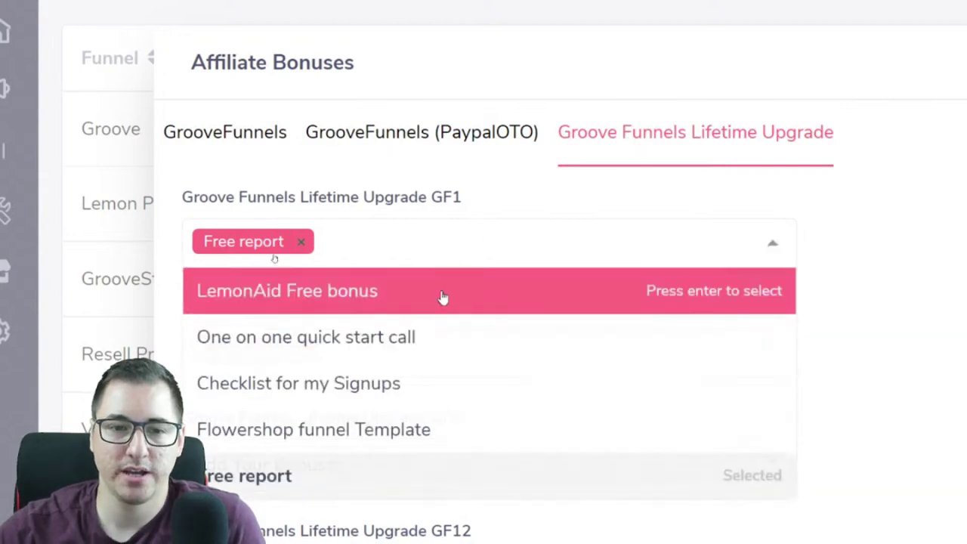
left_click(870, 226)
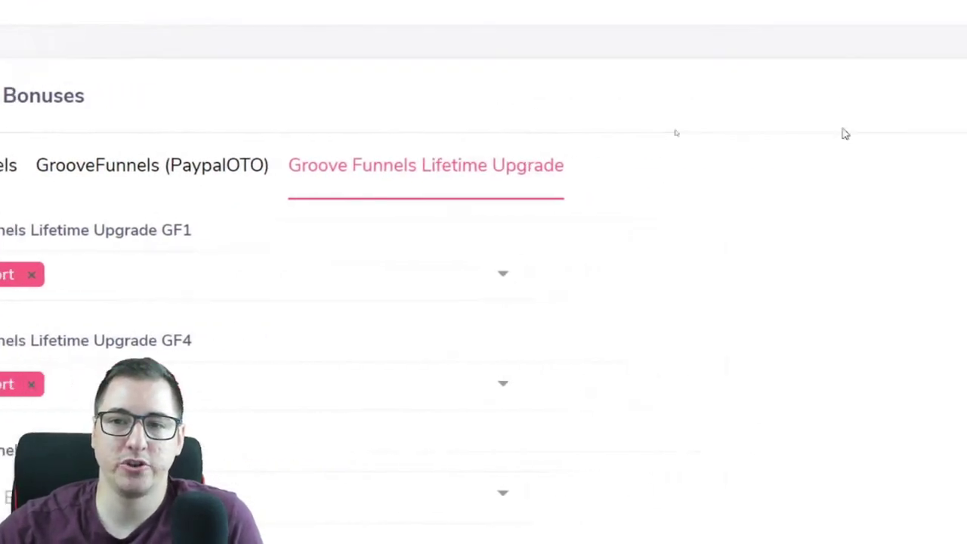
left_click(966, 96)
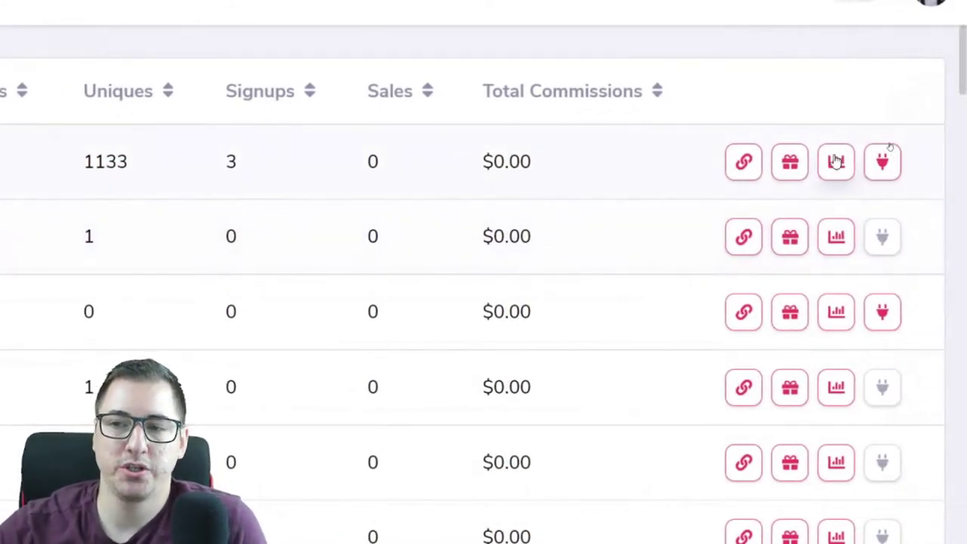
View the Groove funnel's promotion dashboard, and from the funnel list open its bonus integrations and post sale pixels
left_click(836, 162)
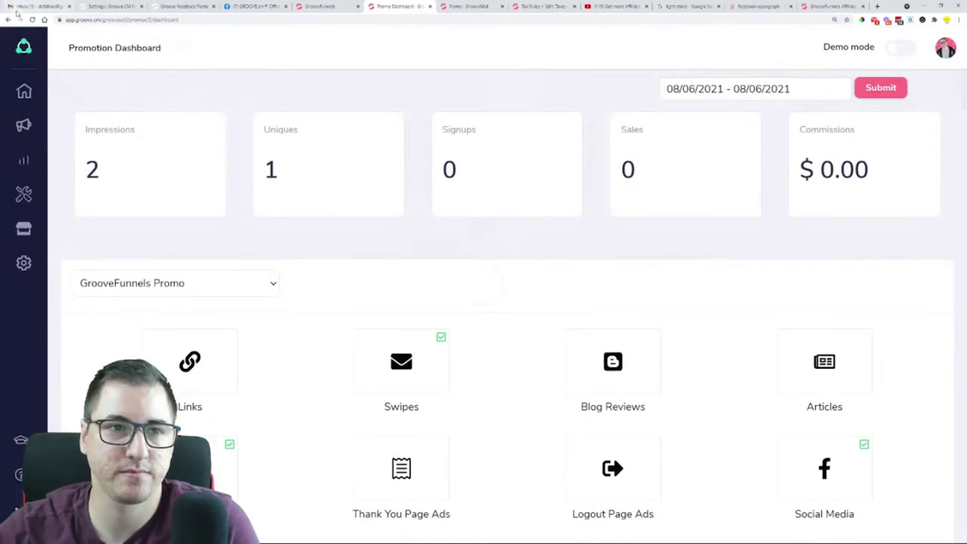
left_click(8, 20)
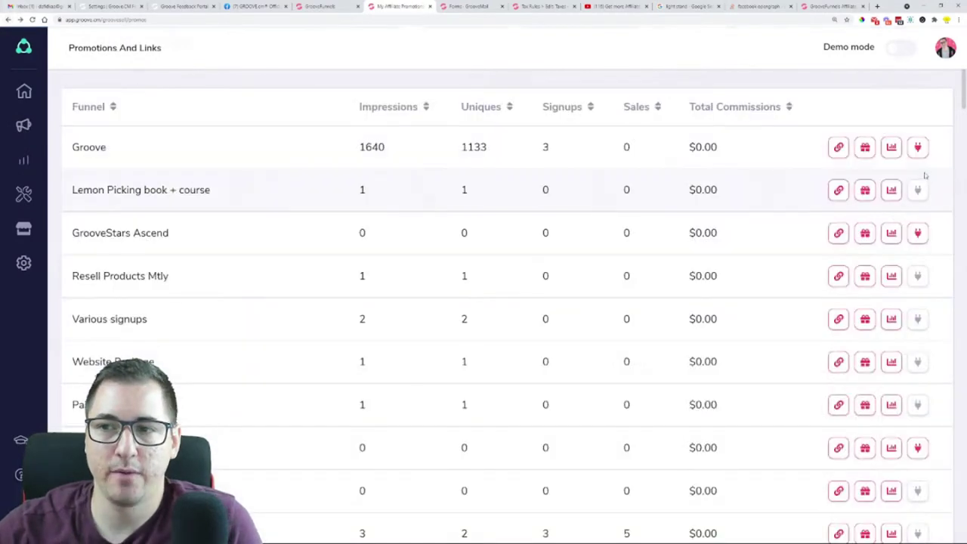
left_click(919, 151)
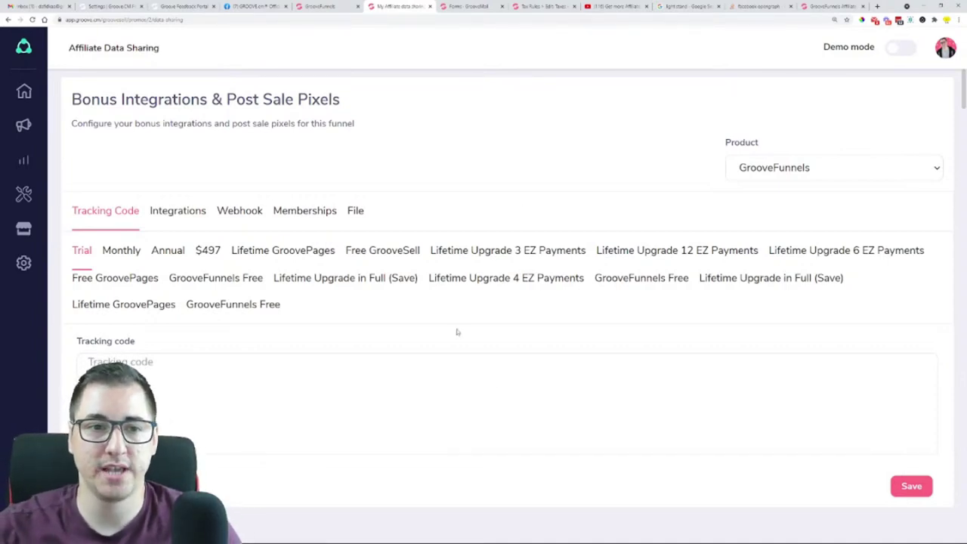
Check the integration types available for the GrooveFunnels Trial price point without adding one, and view its webhook settings
left_click(180, 219)
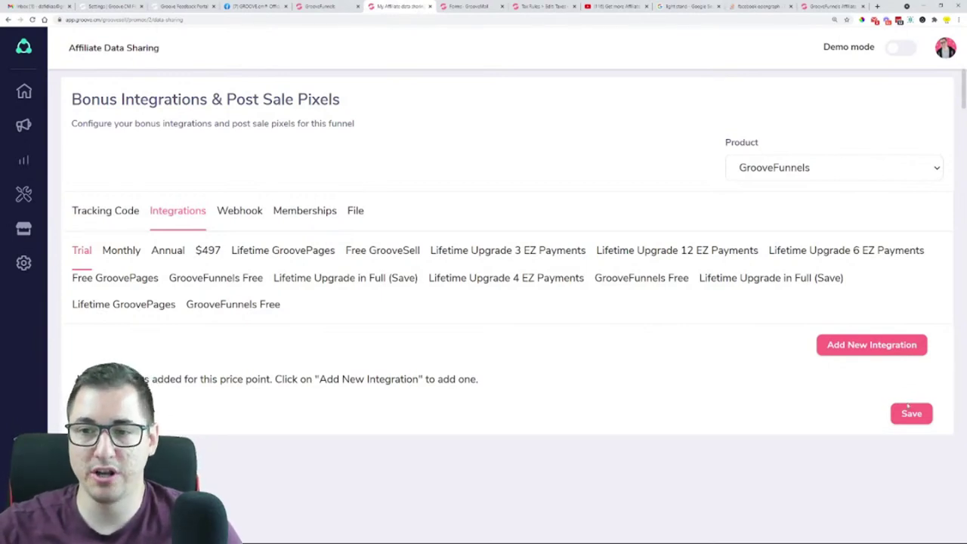
left_click(895, 348)
left_click(632, 319)
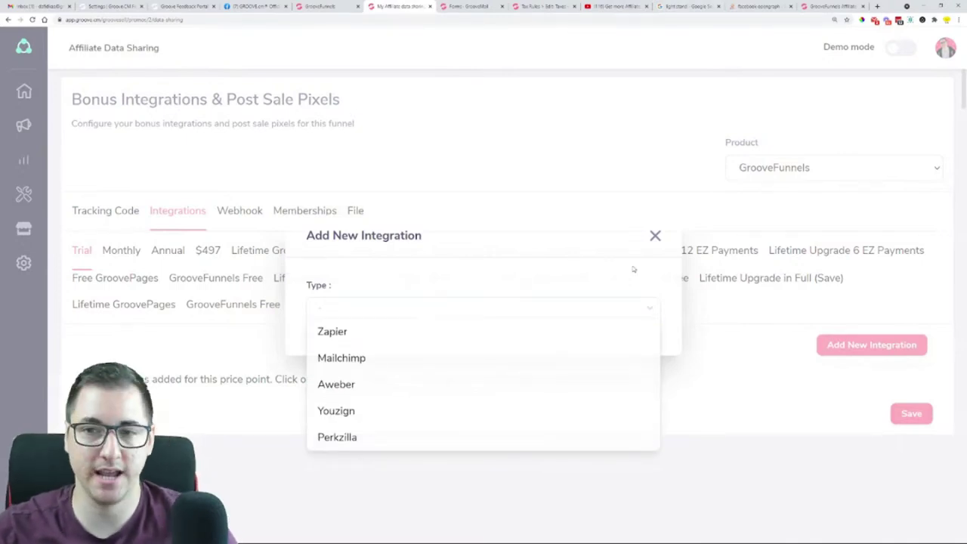
left_click(655, 237)
left_click(246, 219)
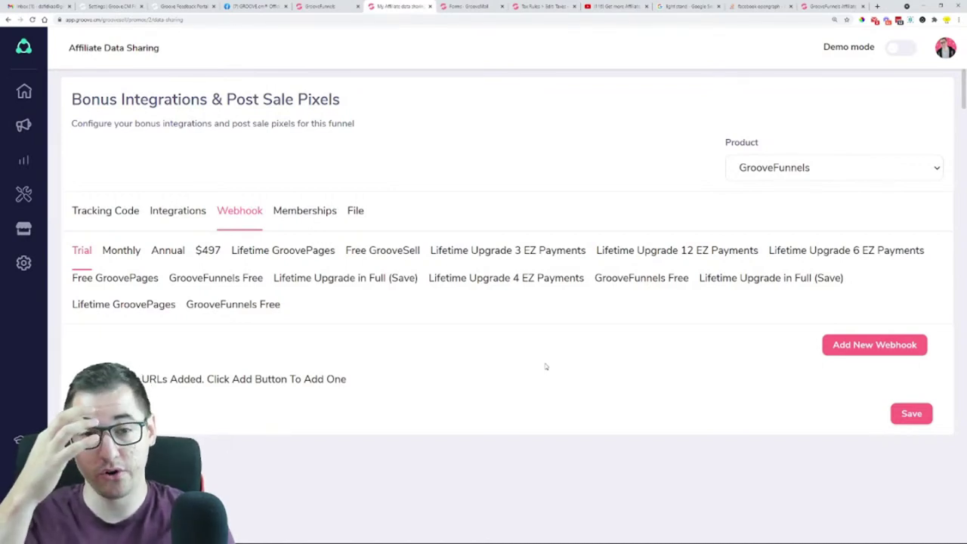
Add the Healthy Eating Trends membership with the Secrets Revealed access level to the GrooveFunnels Trial price point
left_click(318, 216)
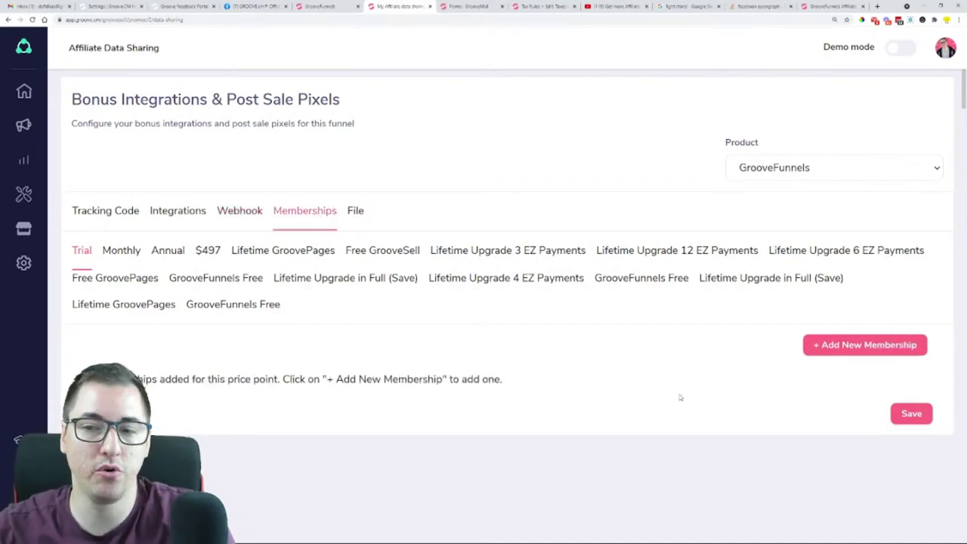
left_click(833, 353)
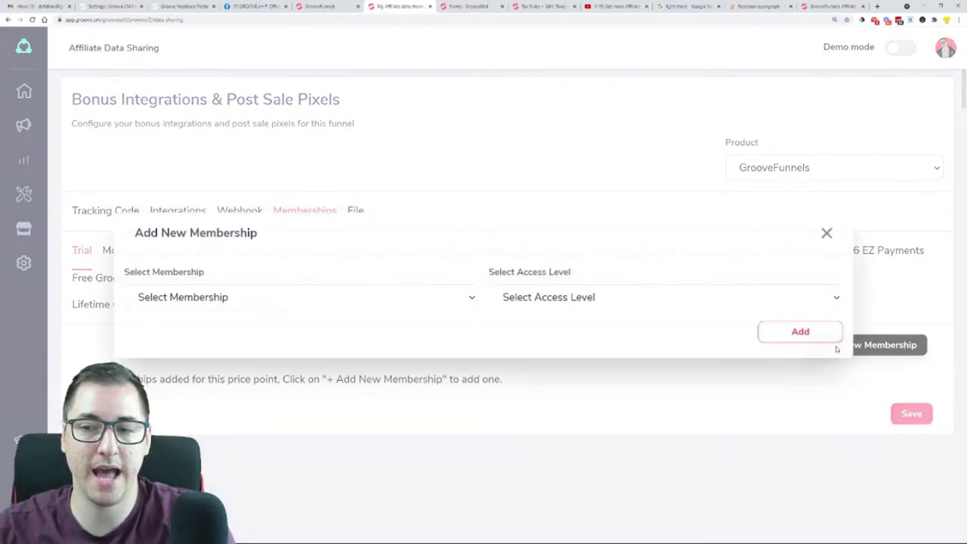
left_click(194, 304)
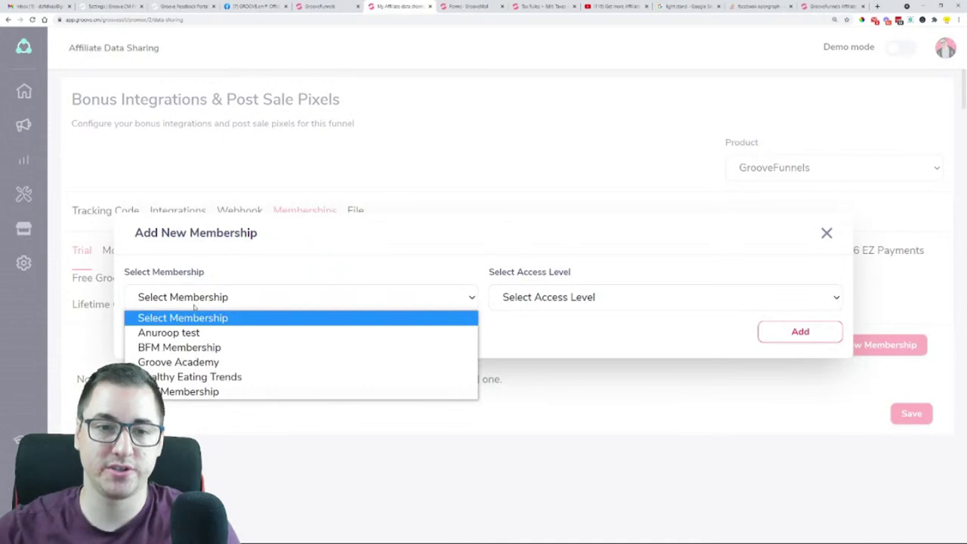
left_click(212, 377)
left_click(534, 296)
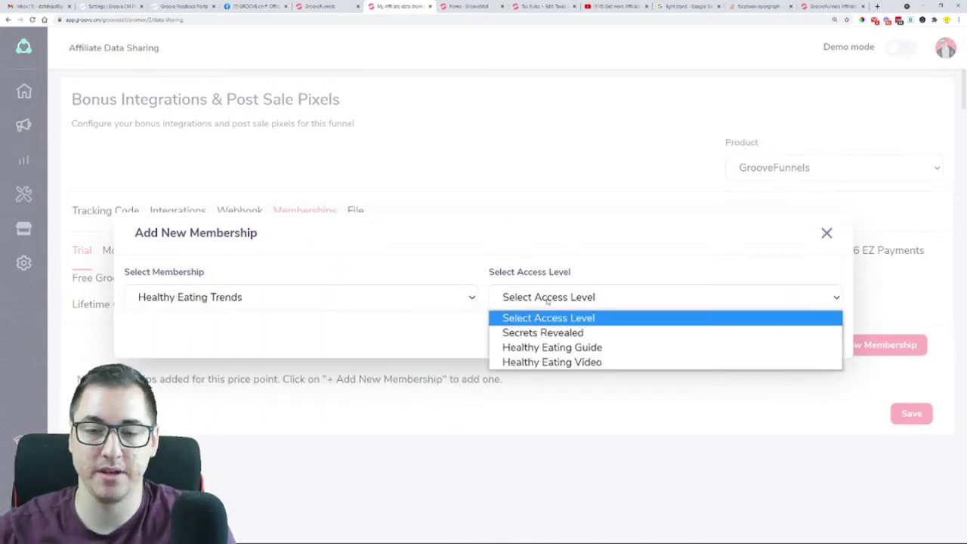
left_click(546, 338)
left_click(799, 337)
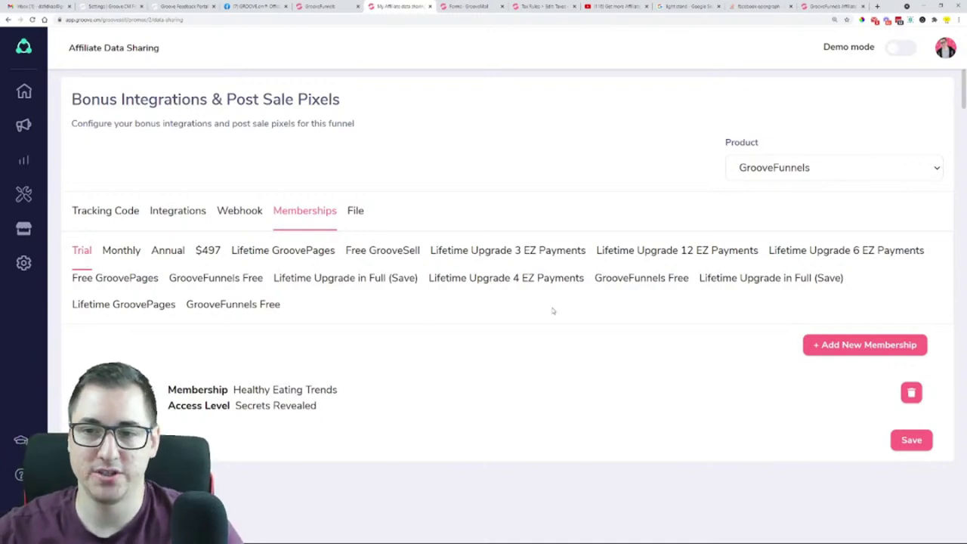
For Groove Funnels Lifetime Upgrade GF1, add the Healthy Eating Trends membership with Secrets Revealed access and delete the N/A membership entry
left_click(738, 167)
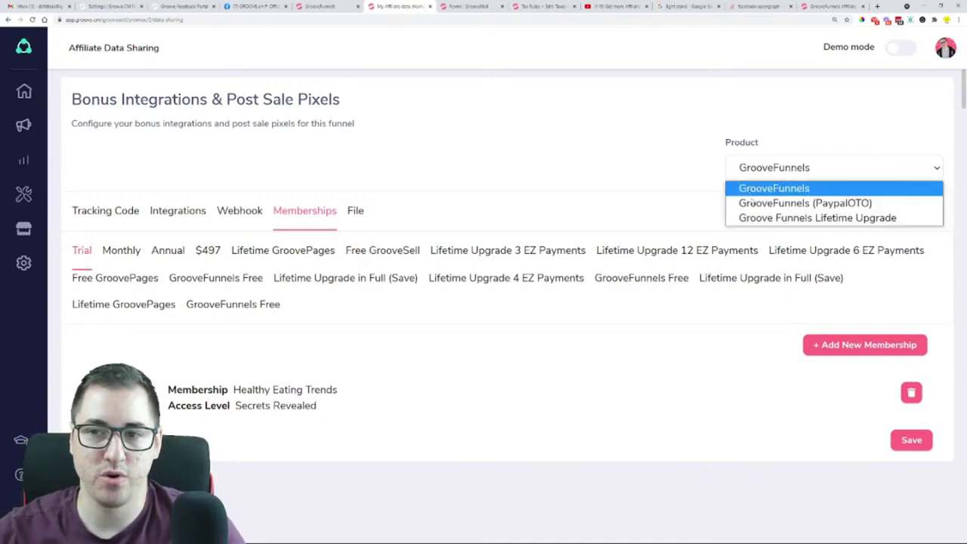
left_click(755, 217)
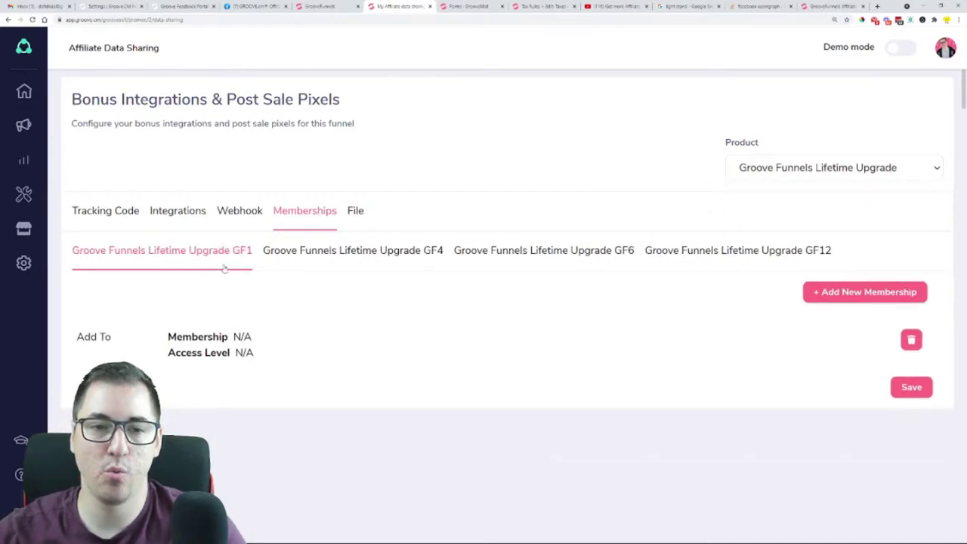
left_click(877, 294)
left_click(224, 303)
left_click(227, 297)
left_click(769, 333)
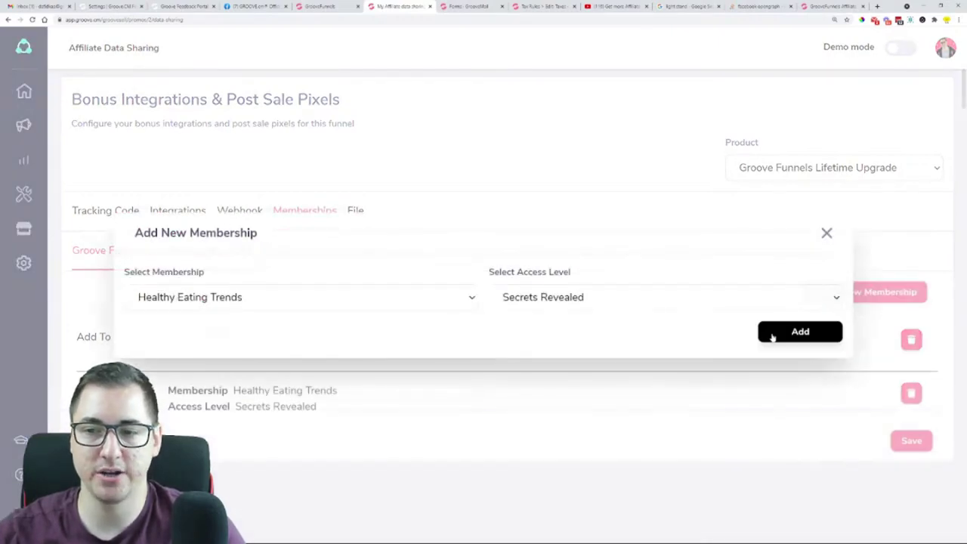
left_click(911, 339)
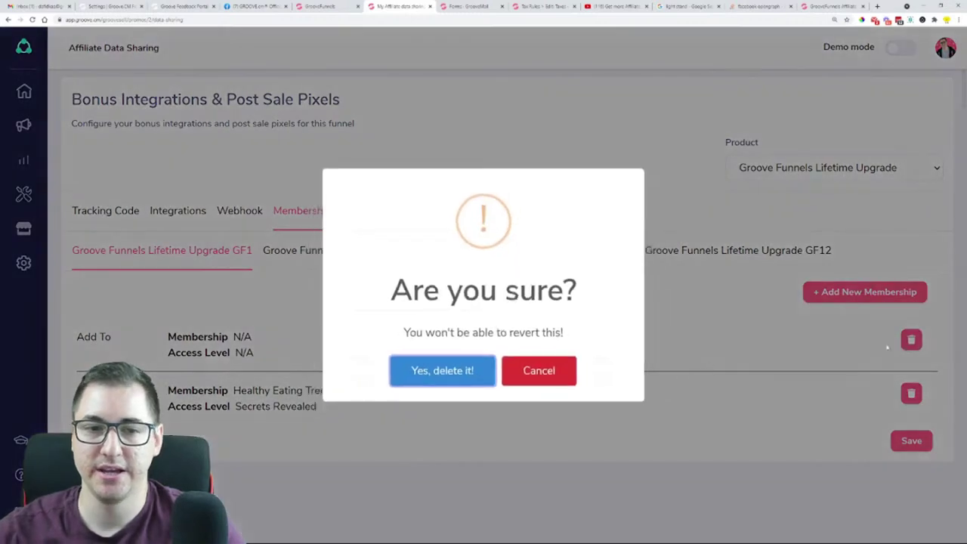
left_click(482, 374)
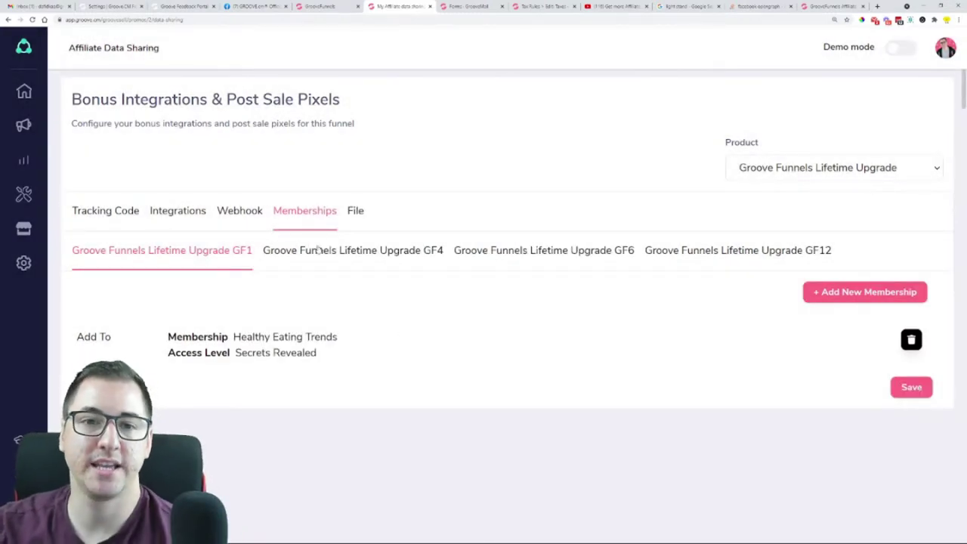
Add the Book of Coaching file to Groove Funnels Lifetime Upgrade GF1 and highlight its file name
left_click(355, 216)
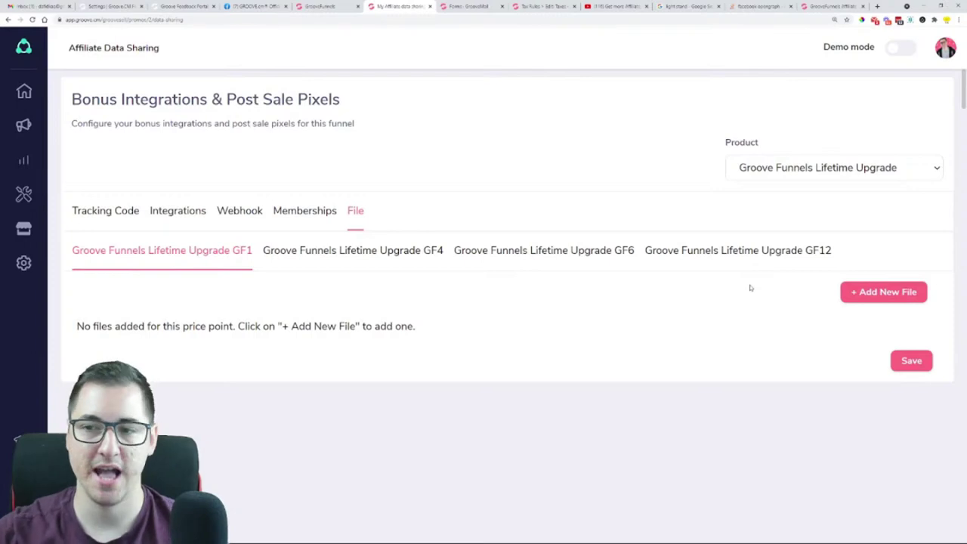
left_click(847, 299)
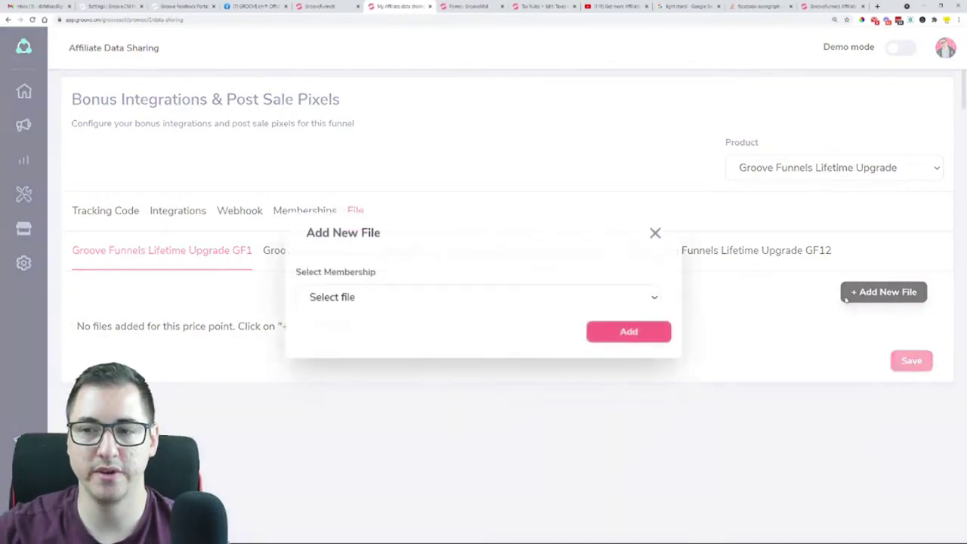
left_click(512, 297)
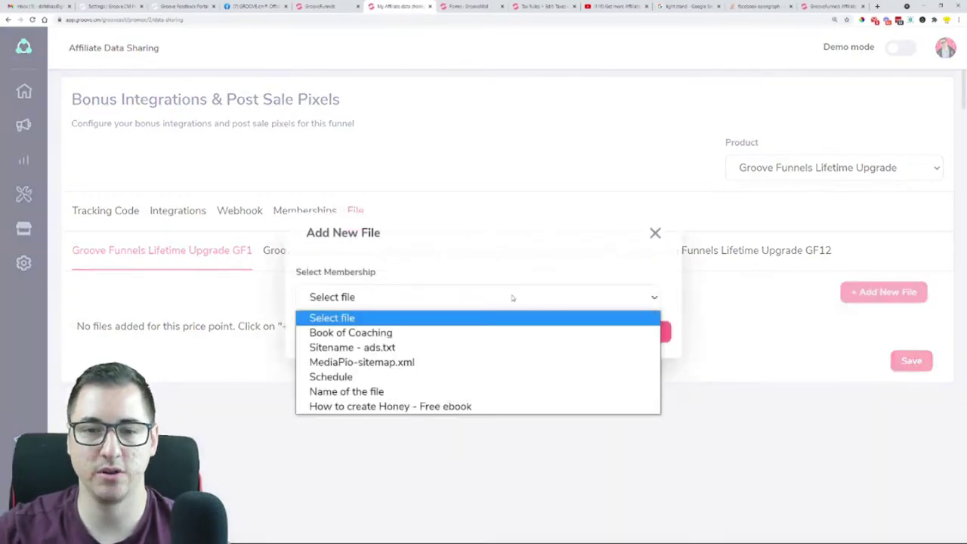
left_click(468, 333)
left_click(618, 340)
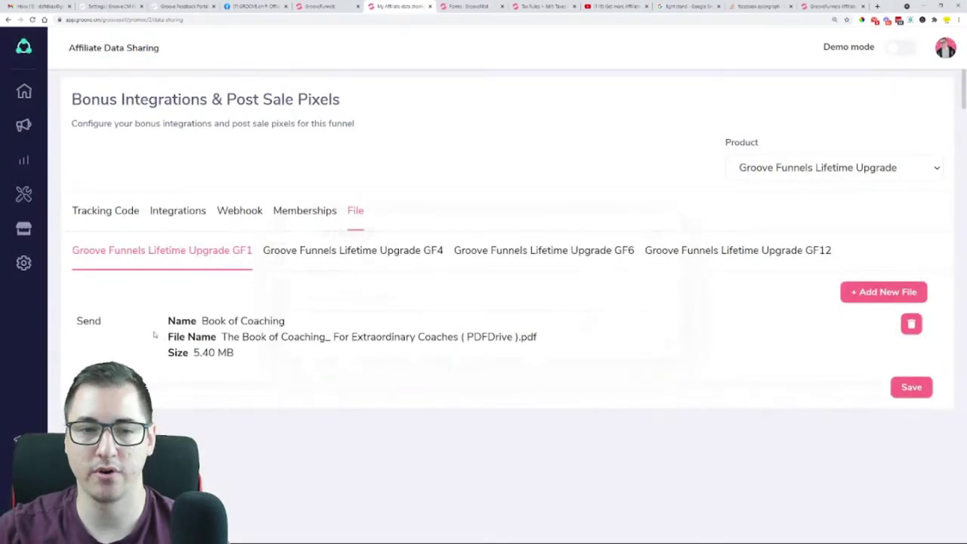
left_click_drag(222, 337, 537, 338)
left_click(538, 339)
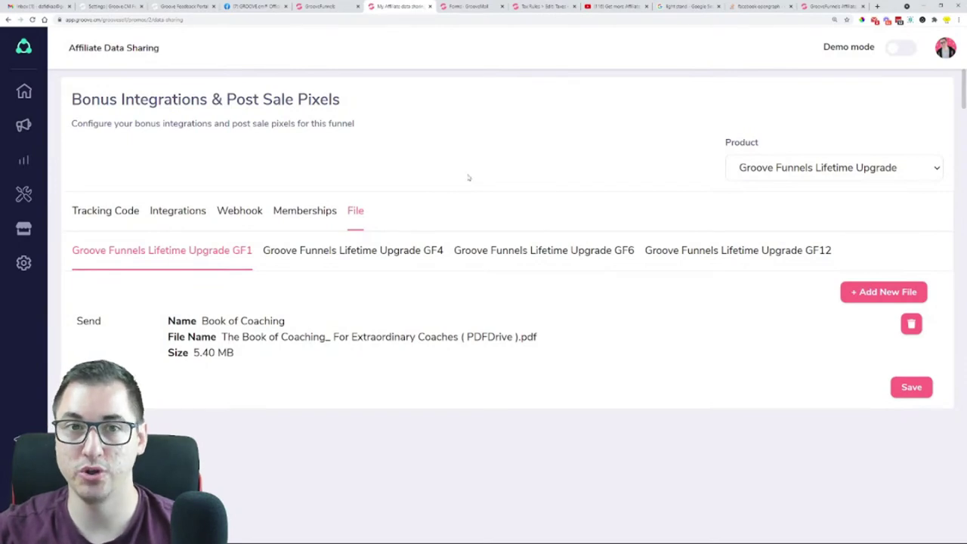
Switch to the open YouTube video about getting more affiliate signups using bonuses in GrooveAffiliate and highlight its title
left_click(616, 6)
left_click_drag(80, 398, 373, 386)
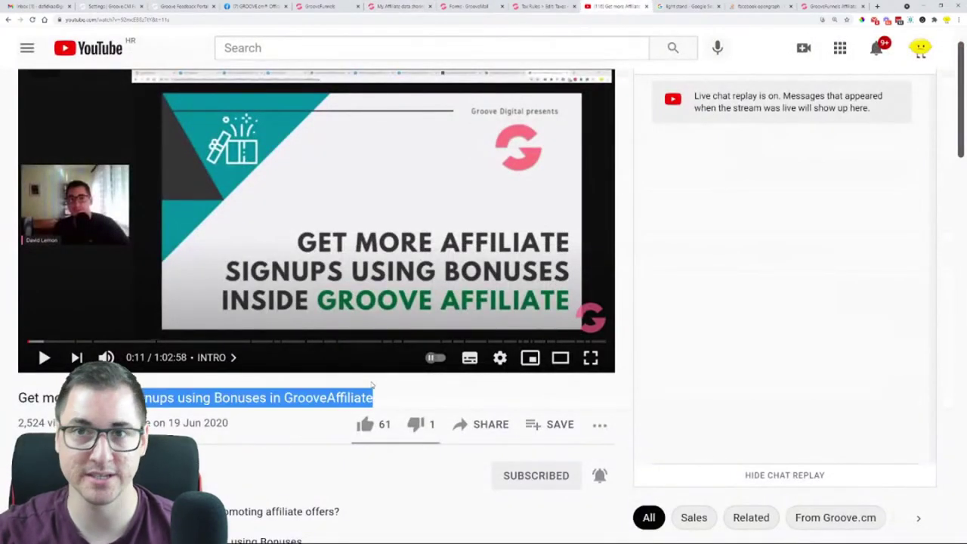
left_click(391, 388)
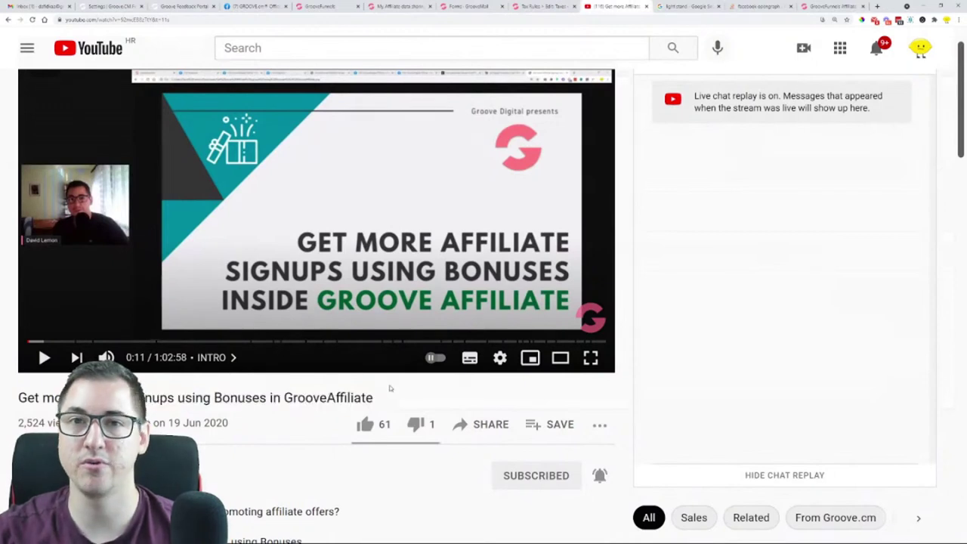